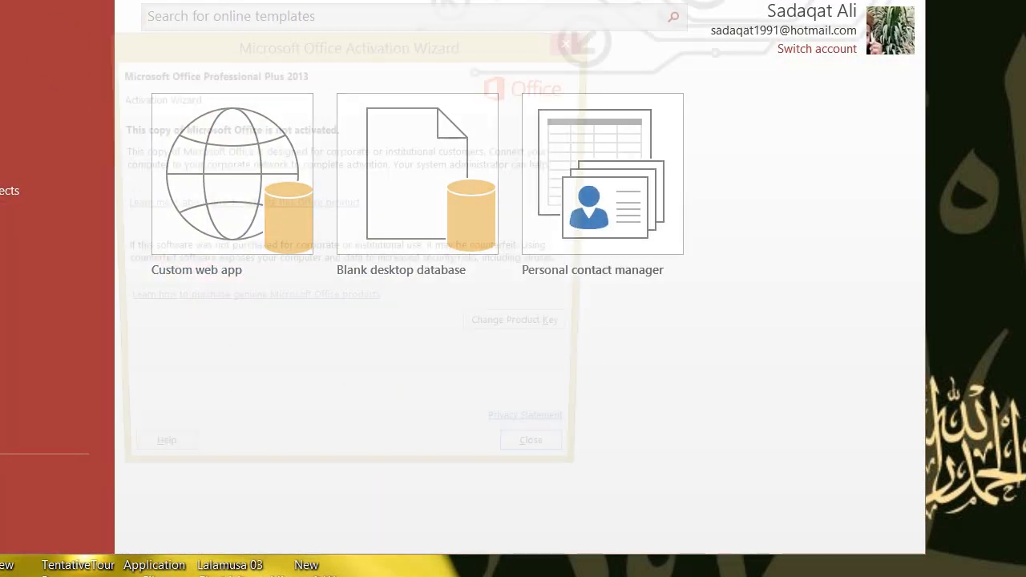
Step: Create a new database from the Personal contact manager template and enable its disabled content
left_click(562, 469)
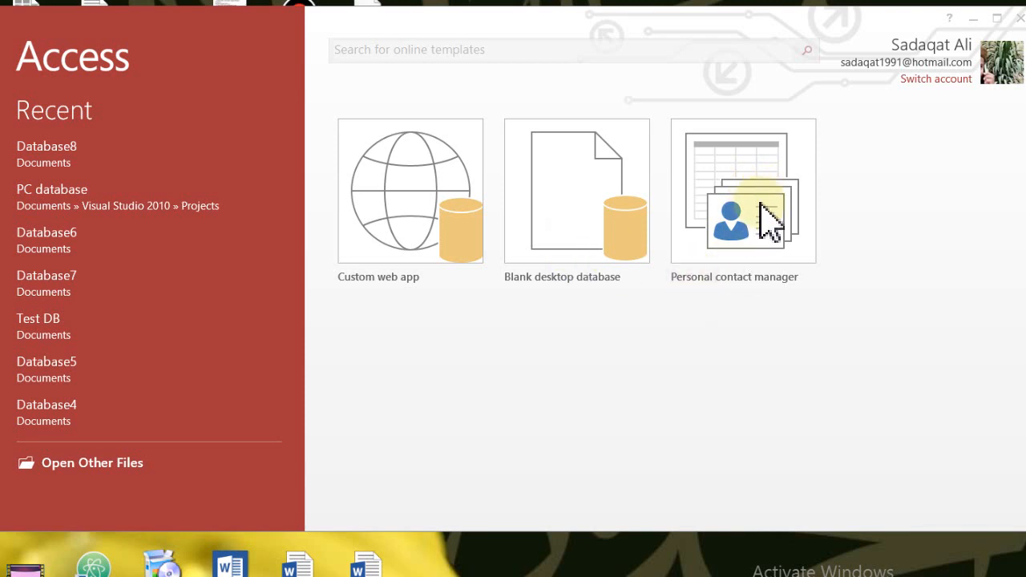
left_click(354, 21)
mouse_move(357, 24)
left_mouse_down()
mouse_move(330, 34)
mouse_move(341, 30)
left_mouse_up()
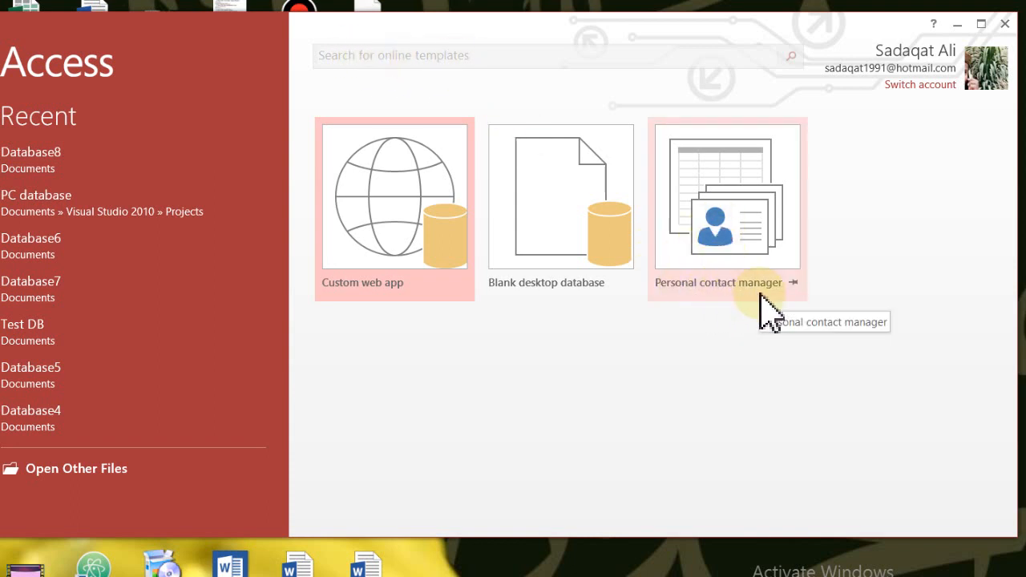
double_click(734, 239)
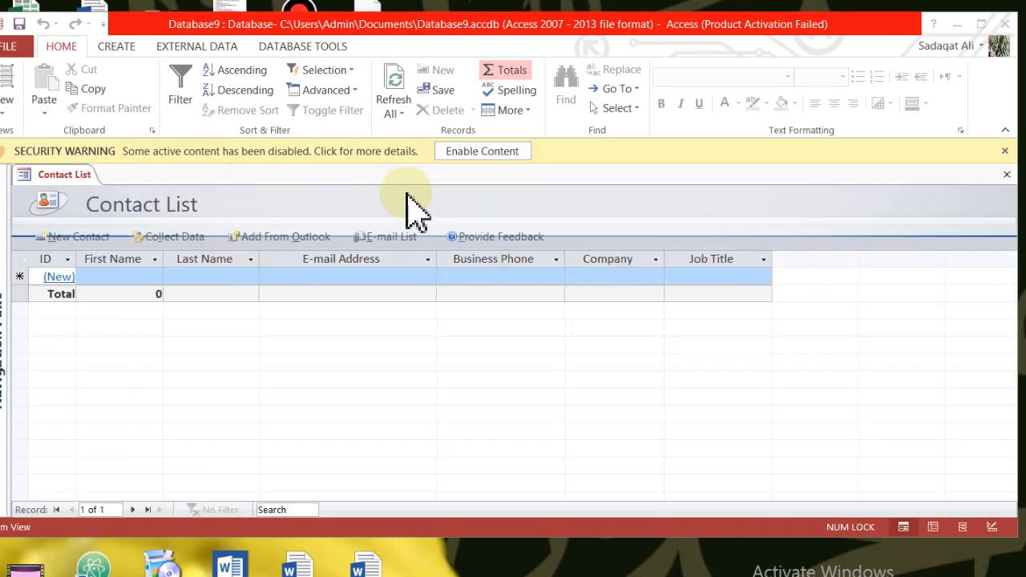
left_click(504, 151)
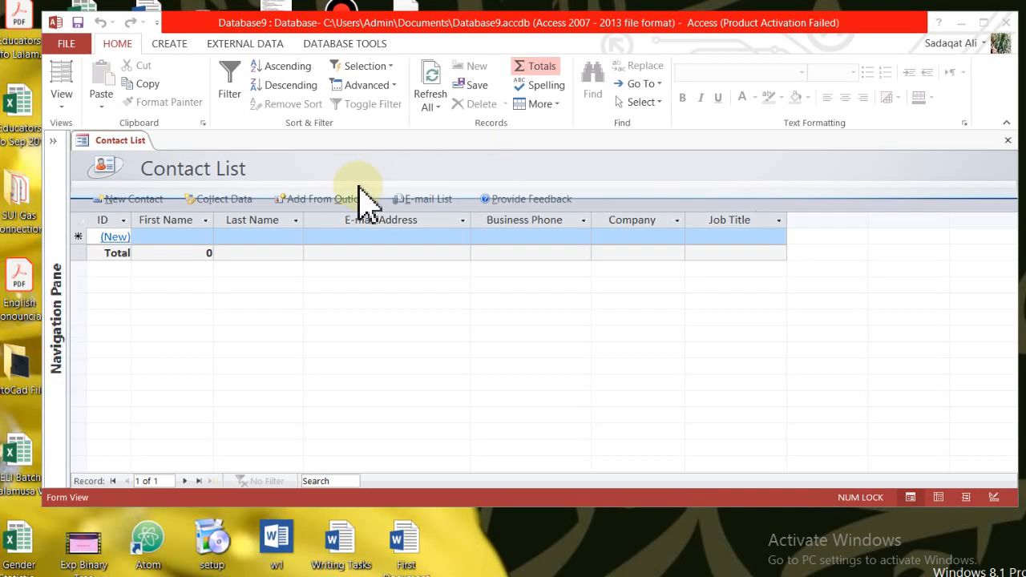
Step: Show the list of database objects and open the Contacts table to view its columns
left_click(58, 152)
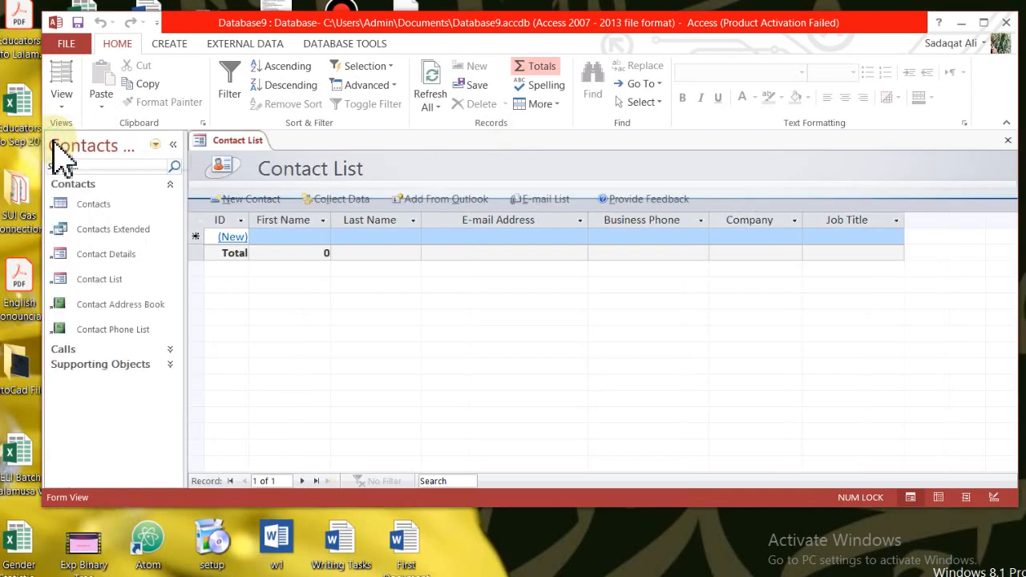
double_click(112, 205)
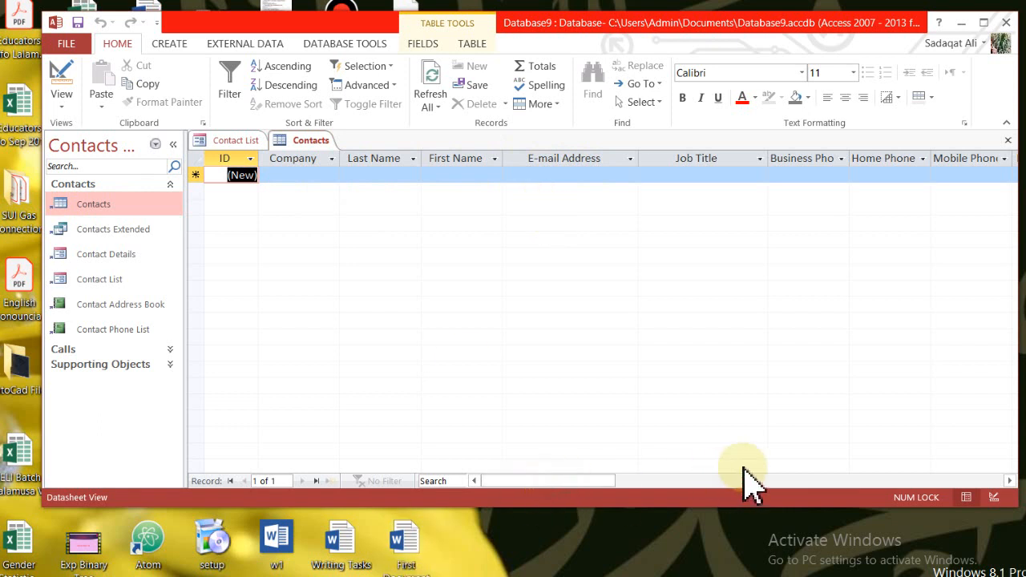
mouse_move(605, 482)
left_mouse_down()
mouse_move(814, 481)
mouse_move(596, 490)
left_mouse_up()
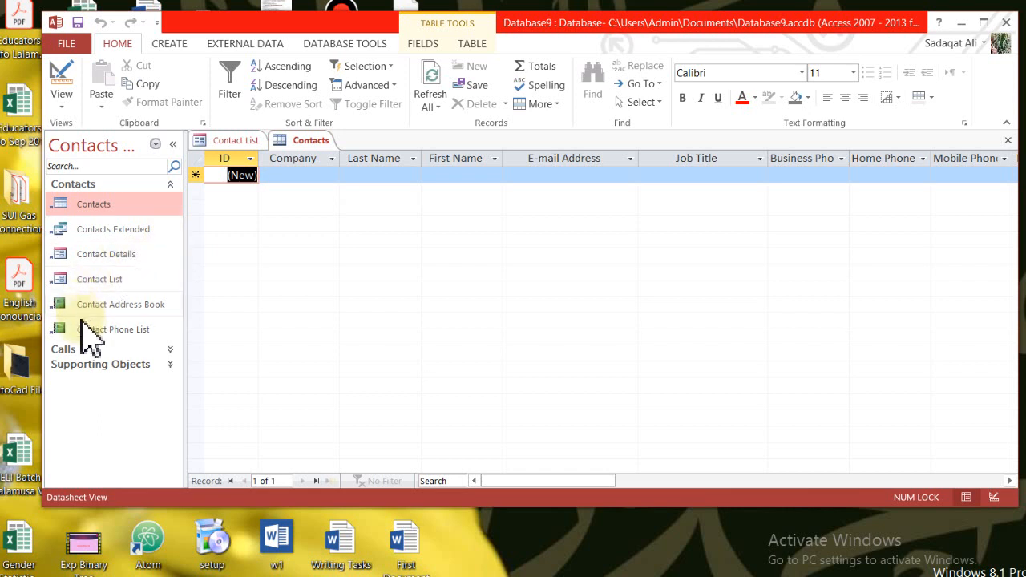
Step: Expand the Calls and Supporting Objects groups, open the Calls table, and slightly widen the object list
left_click(167, 351)
left_click(88, 370)
double_click(86, 371)
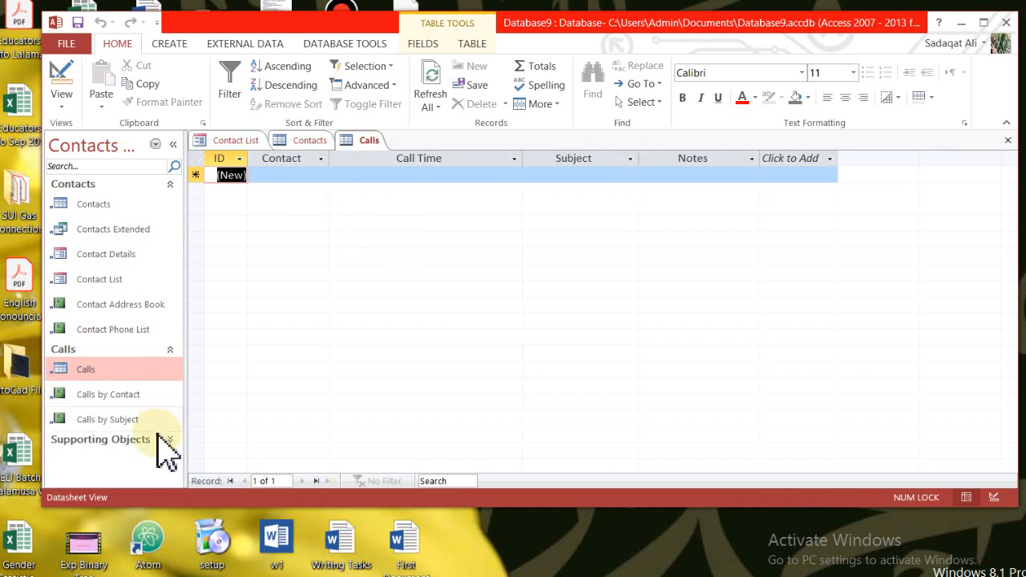
left_click(128, 441)
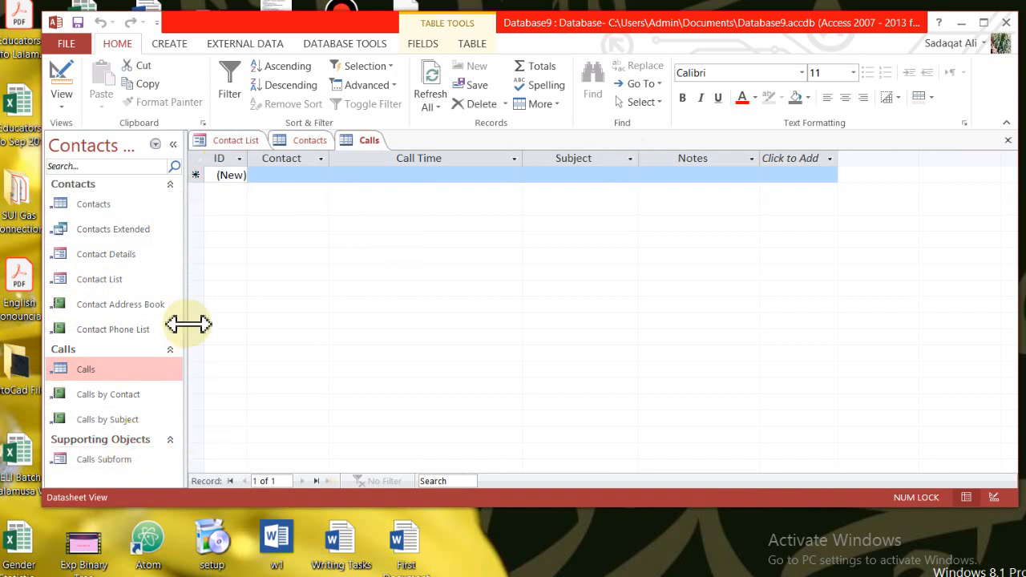
left_click_drag(186, 324, 201, 323)
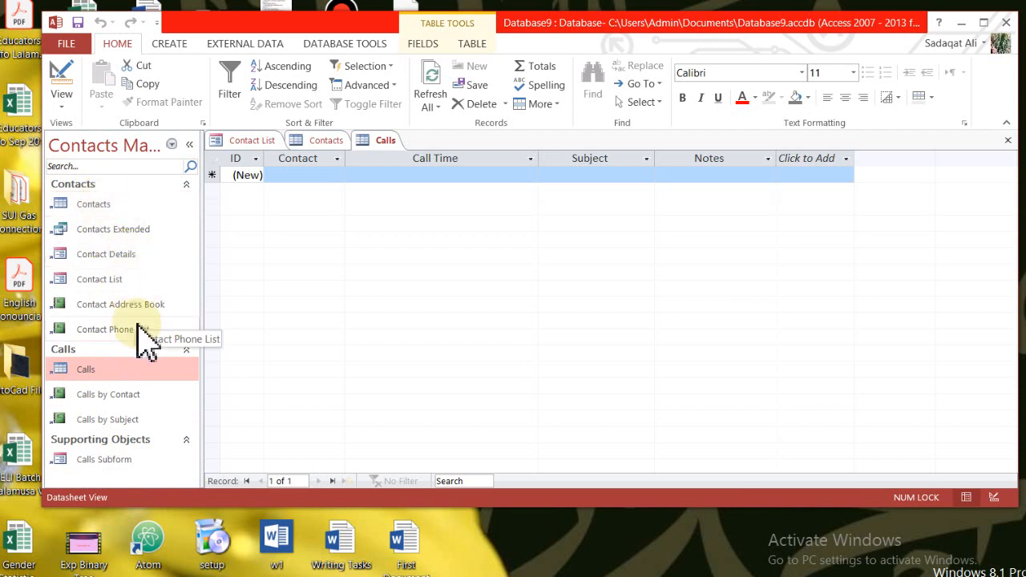
Step: Bring up the Contacts table again to examine its further columns, and enlarge the application window
double_click(98, 205)
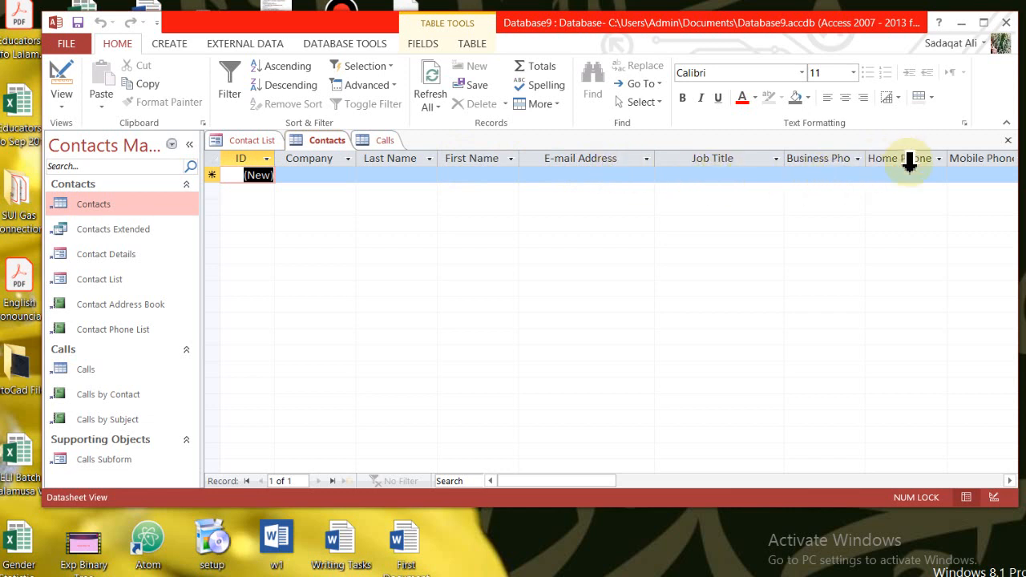
left_click_drag(585, 481, 627, 496)
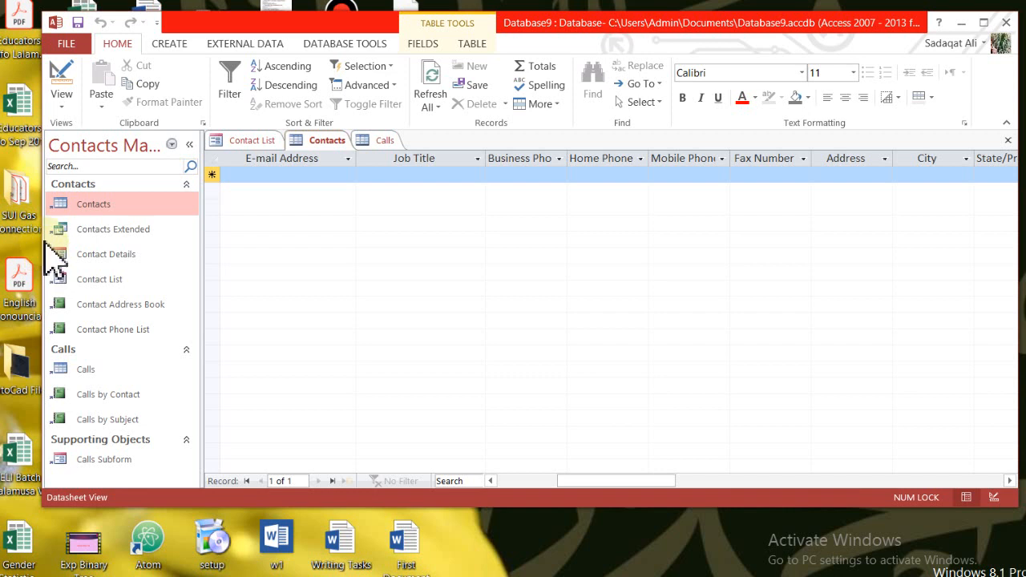
left_click_drag(40, 239, 10, 251)
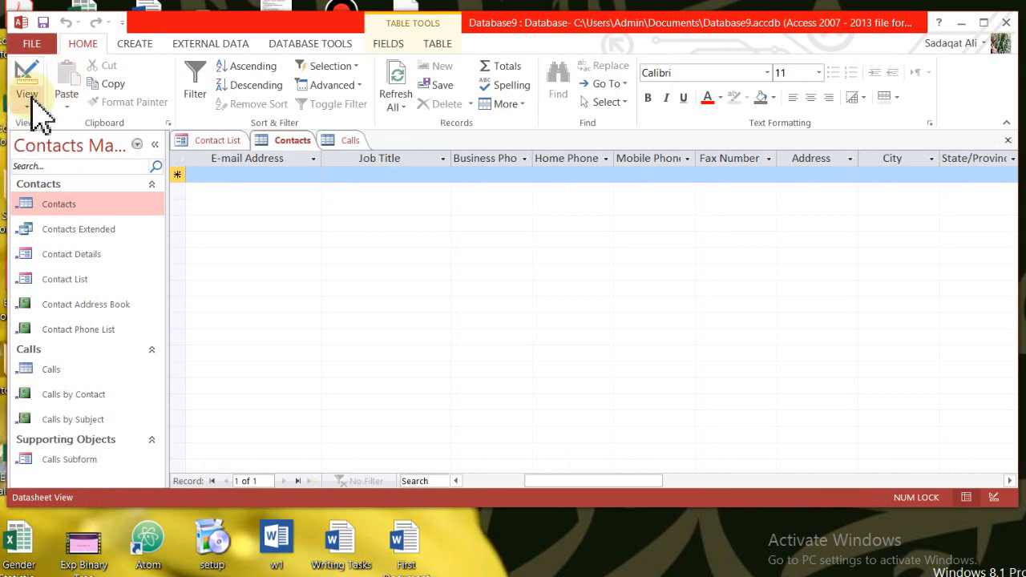
Step: Switch the Contacts table to Design View
left_click(27, 97)
left_click(76, 169)
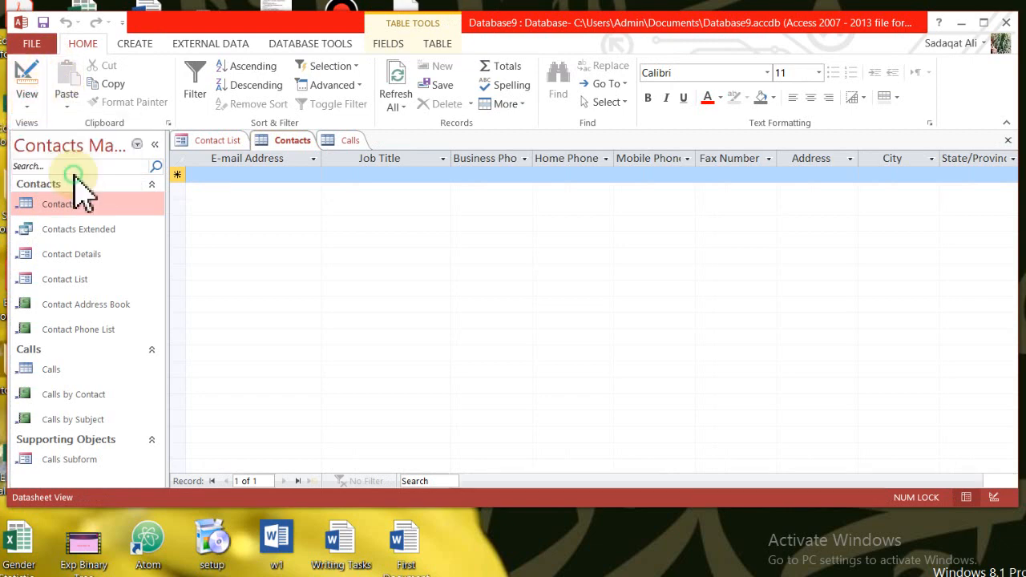
left_click(365, 313)
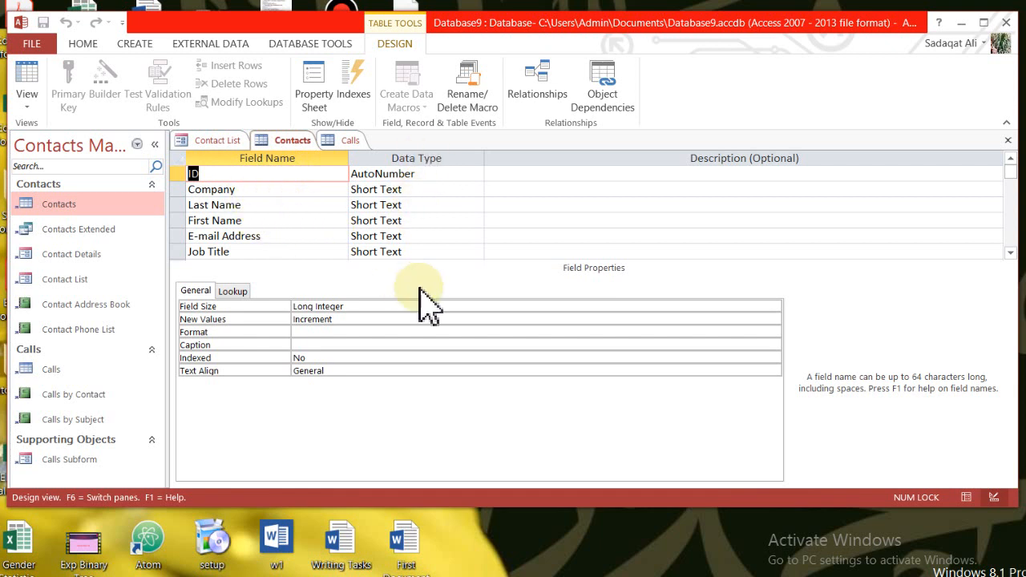
Step: Review the Contacts table's field names and data types down to the last one, selecting the Attachments and Children Names fields
scroll(1014, 184, "down", 4)
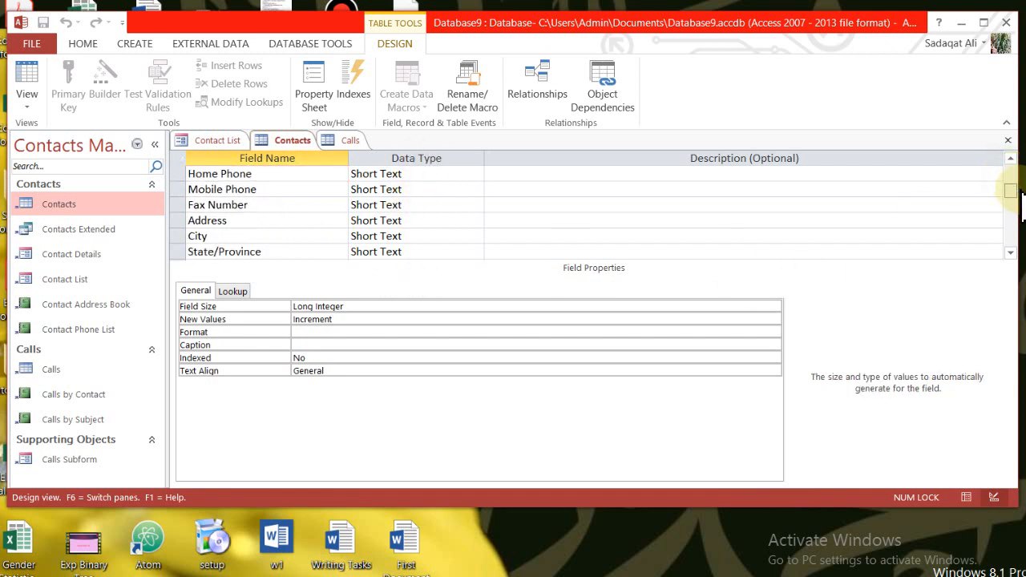
scroll(1014, 230, "down", 3)
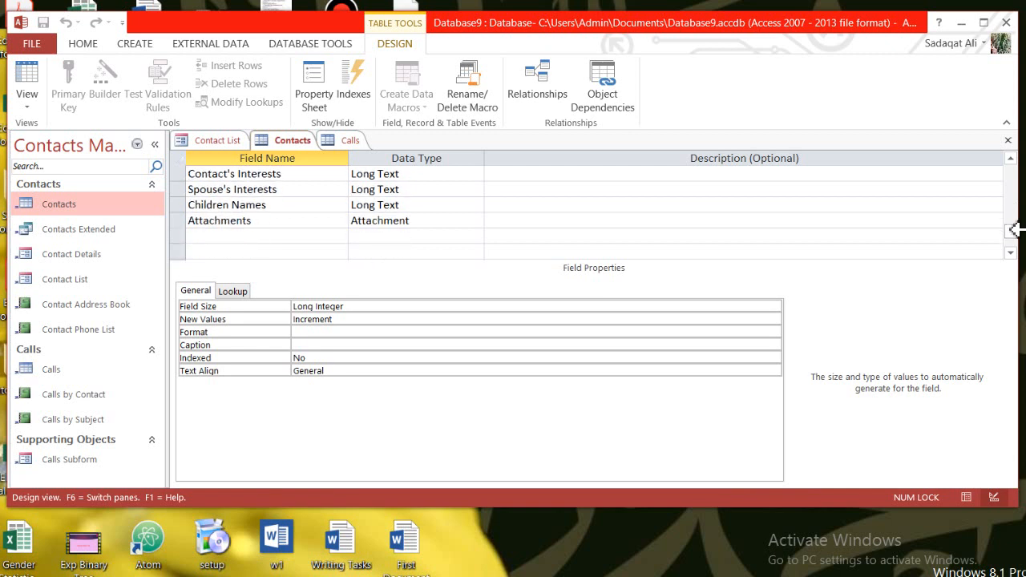
left_click(172, 220)
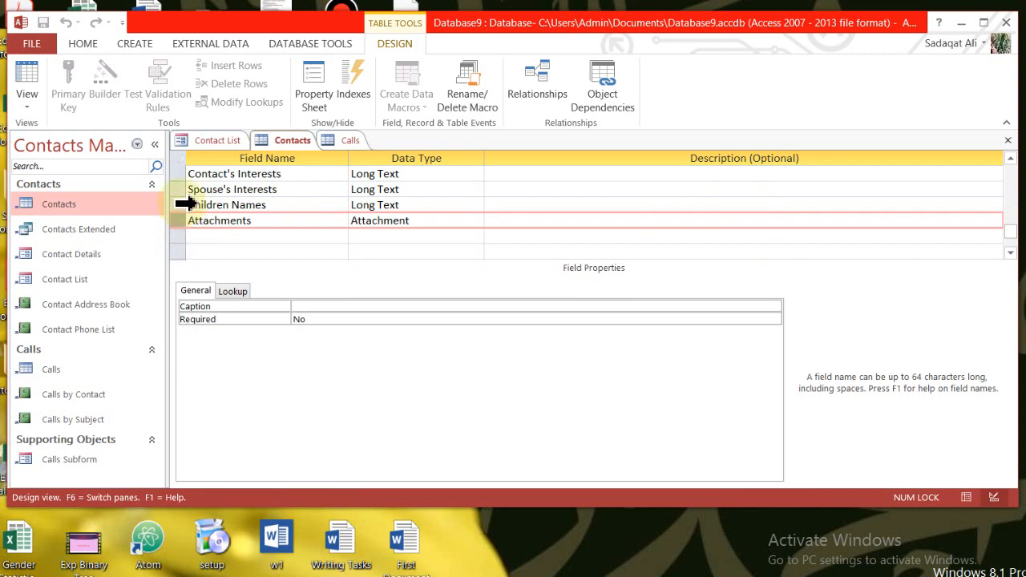
left_click(178, 205)
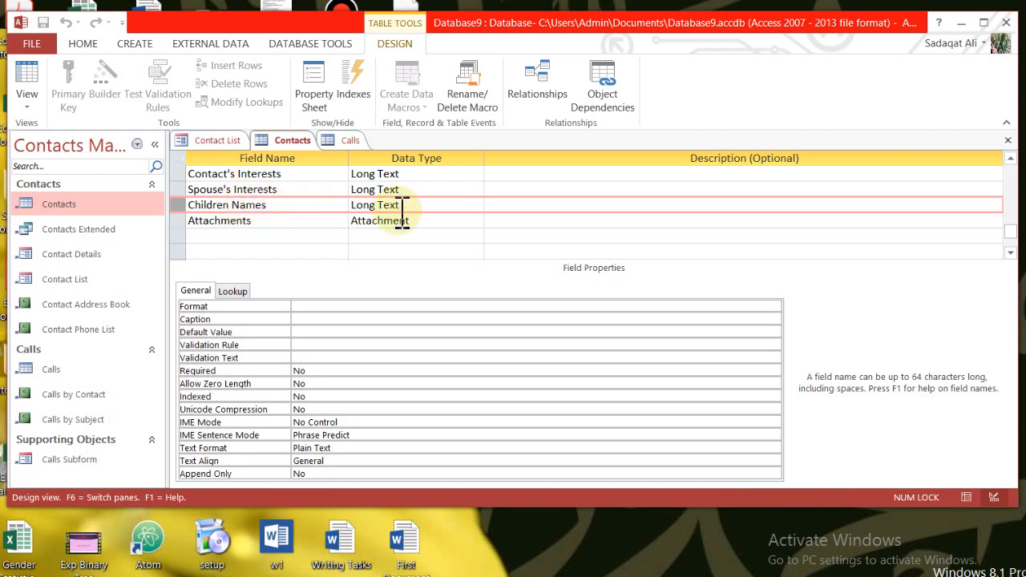
left_click_drag(417, 205, 193, 207)
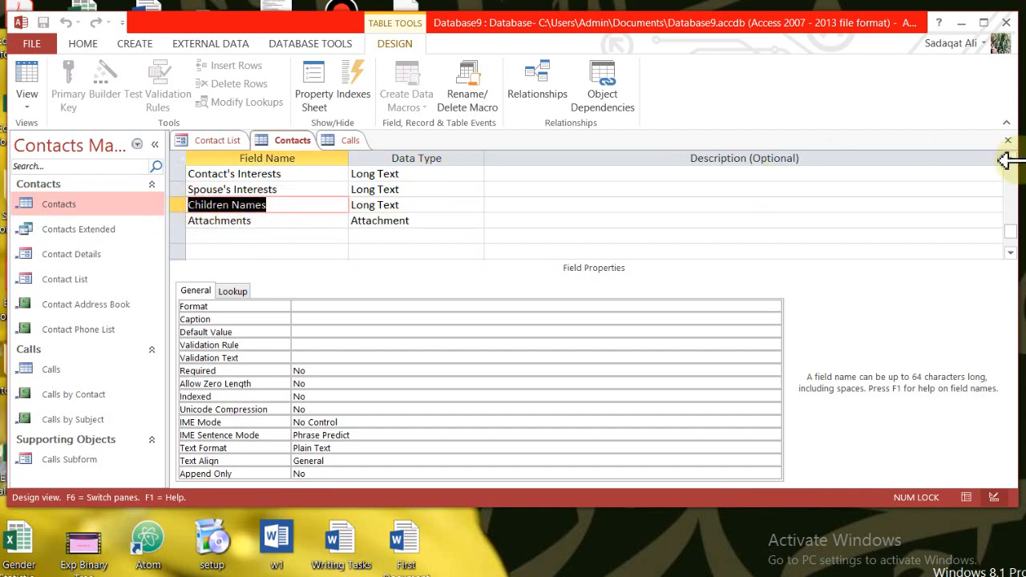
Step: Close the open Contact List form and the Contacts and Calls tables
left_click(217, 141)
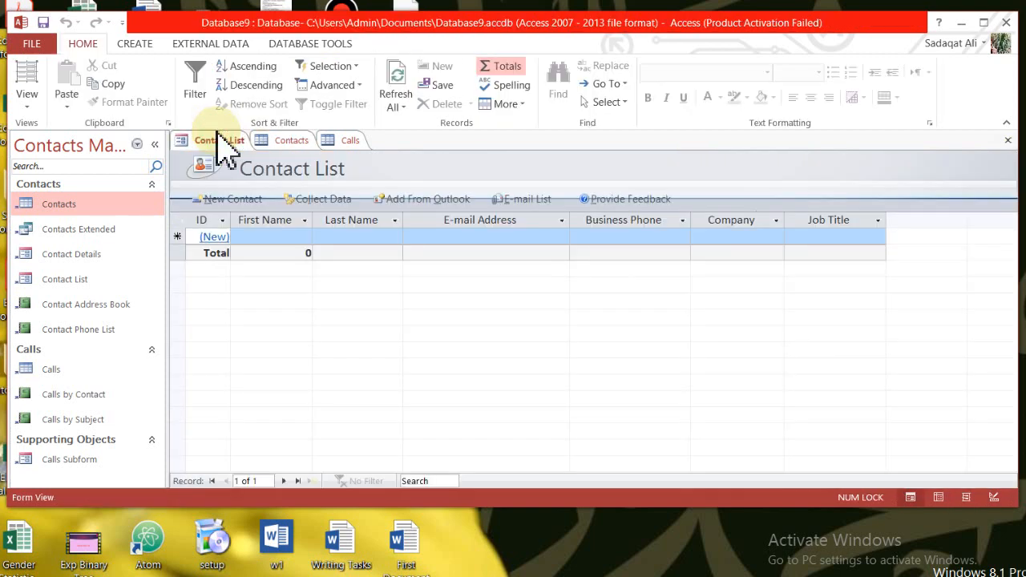
left_click(1008, 140)
left_click(1008, 140)
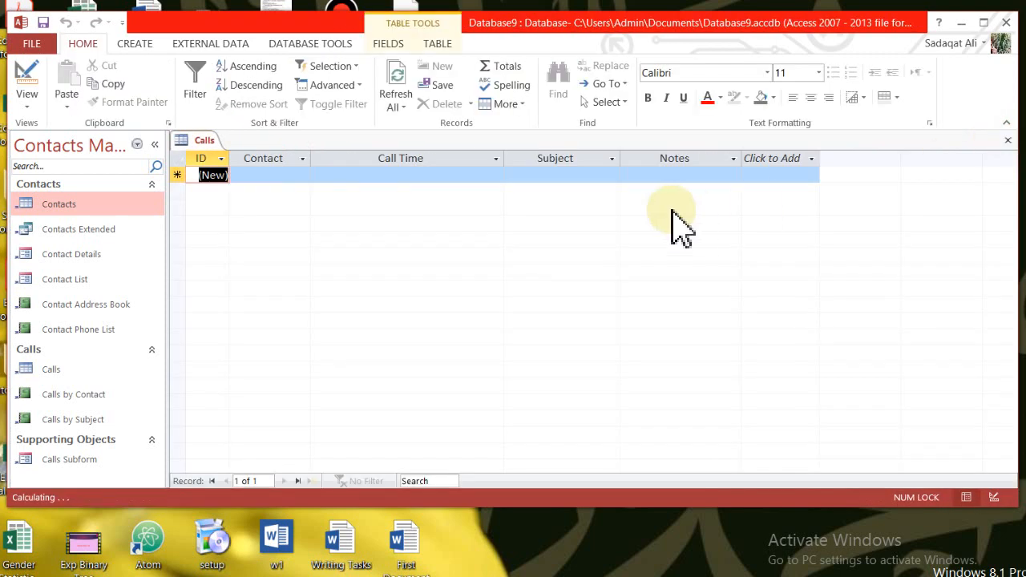
left_click(1008, 141)
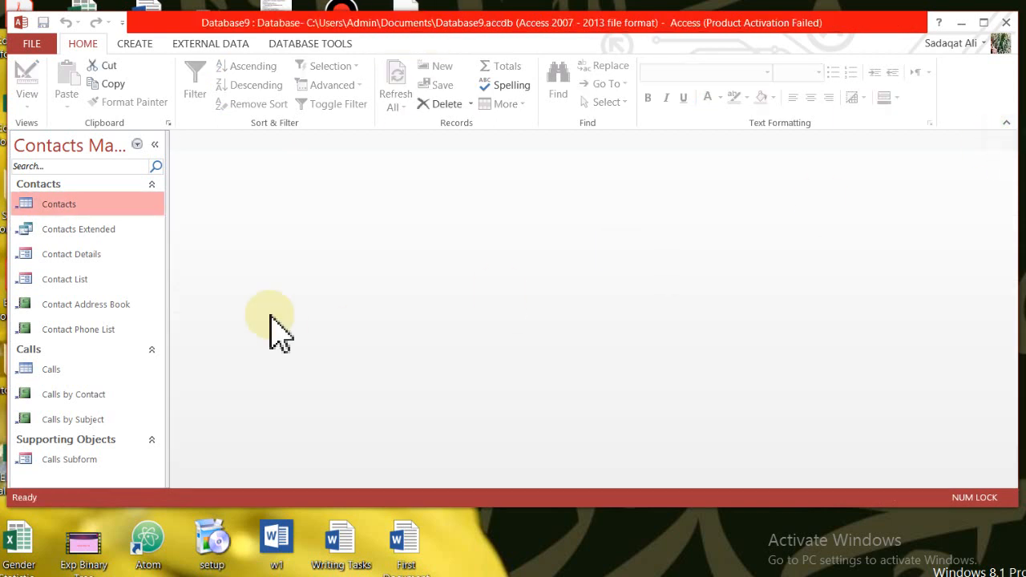
Step: Open the Contacts table directly in Design View and delete the E-mail Address field
right_click(53, 219)
left_click(135, 243)
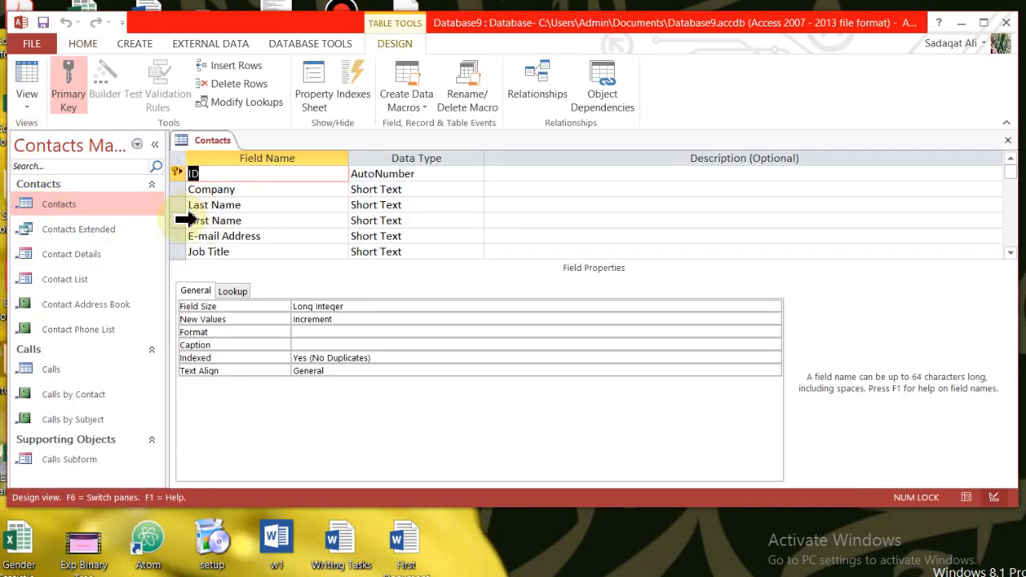
left_click(184, 235)
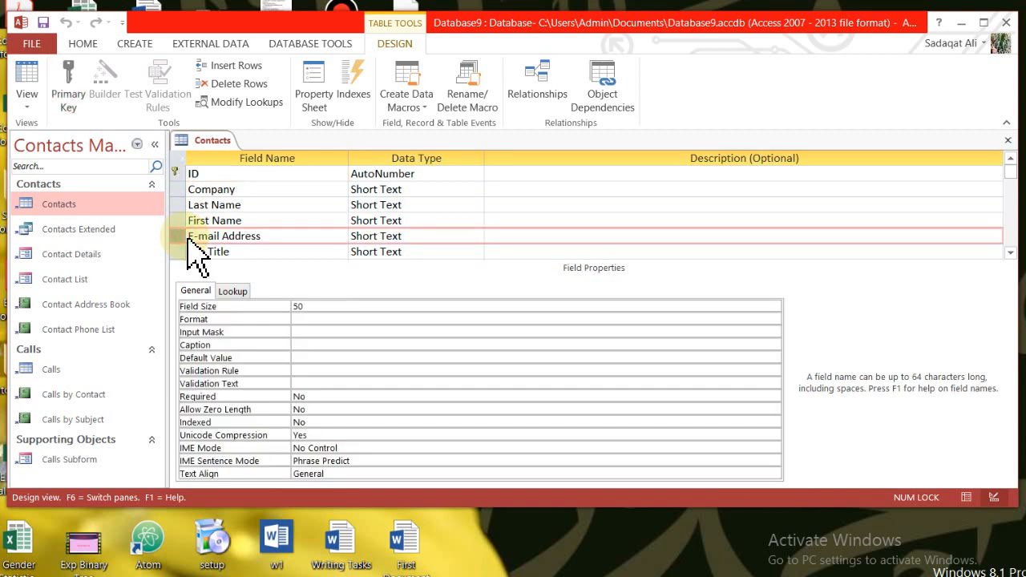
right_click(188, 239)
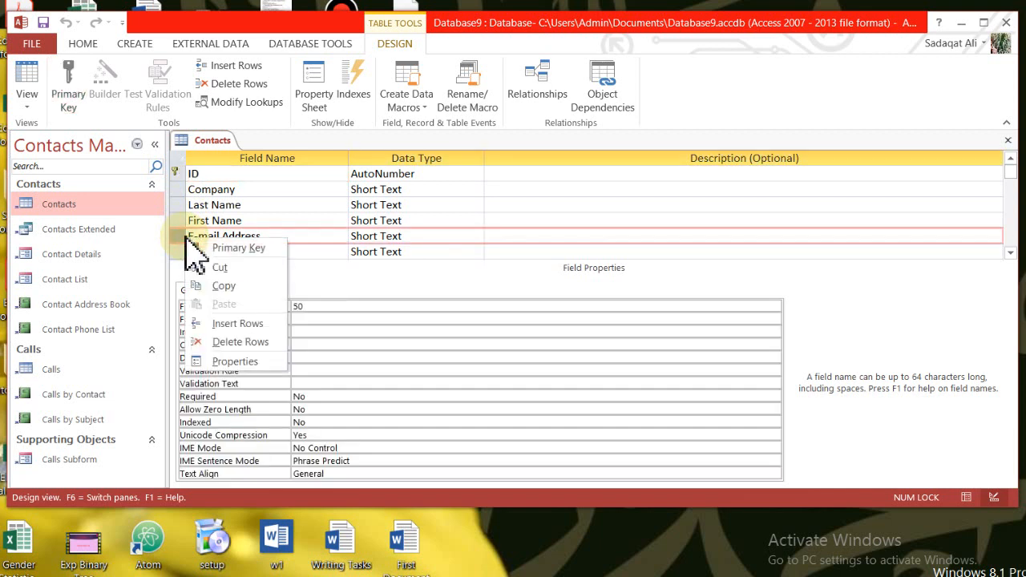
left_click(255, 341)
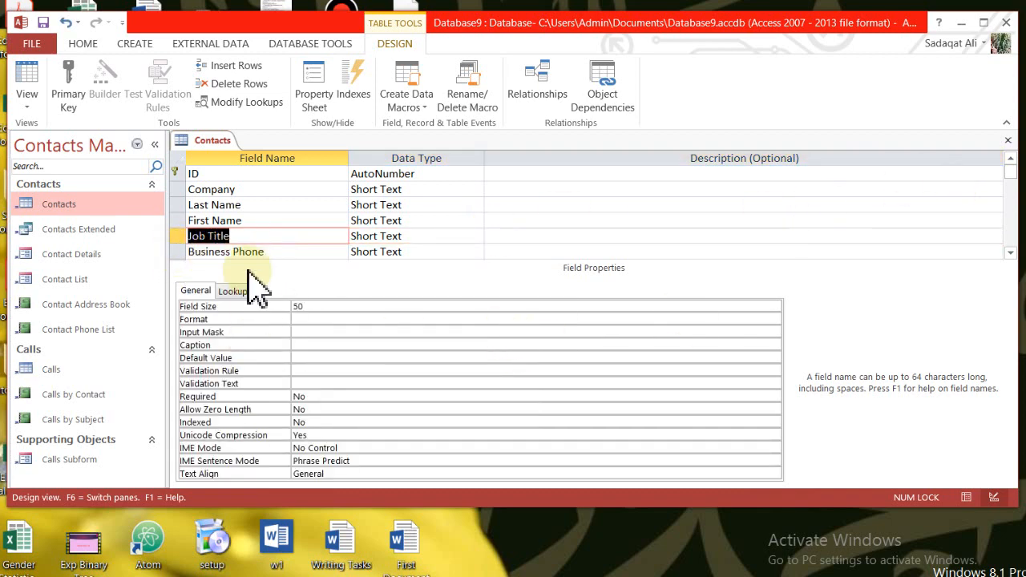
Step: Delete the Last Name field from the Contacts table, including its indexes
left_click(178, 206)
right_click(179, 209)
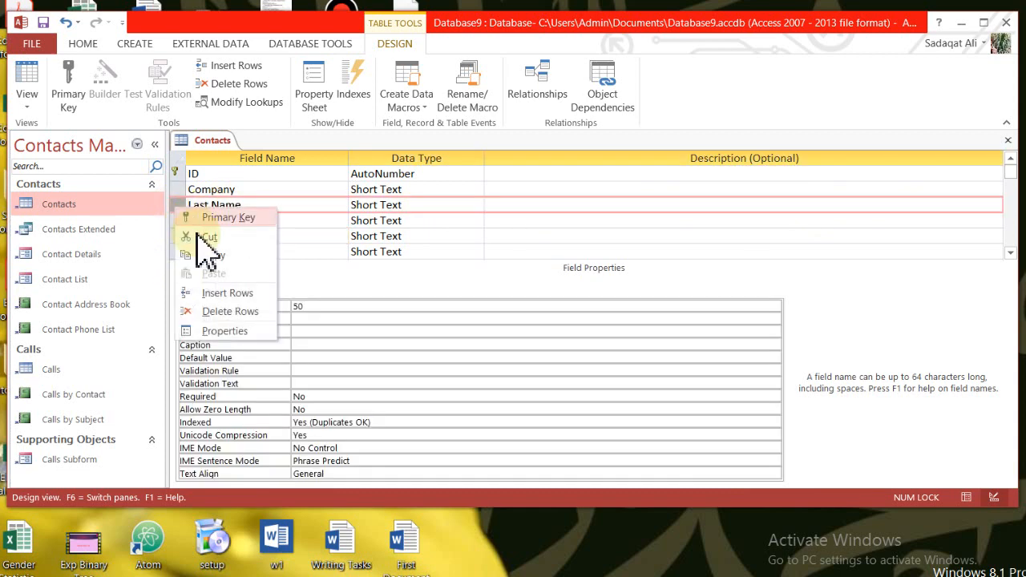
left_click(229, 311)
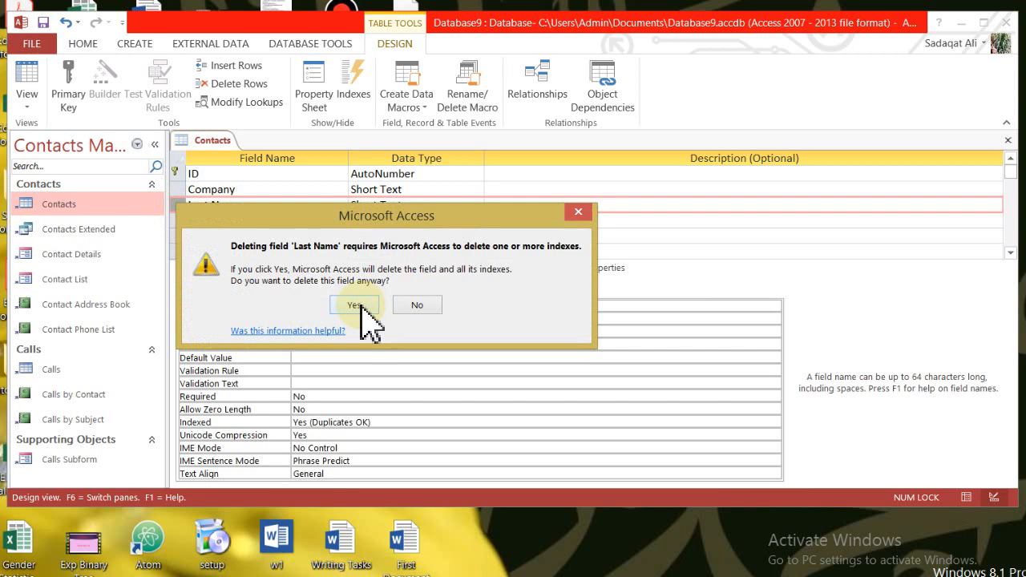
left_click(355, 305)
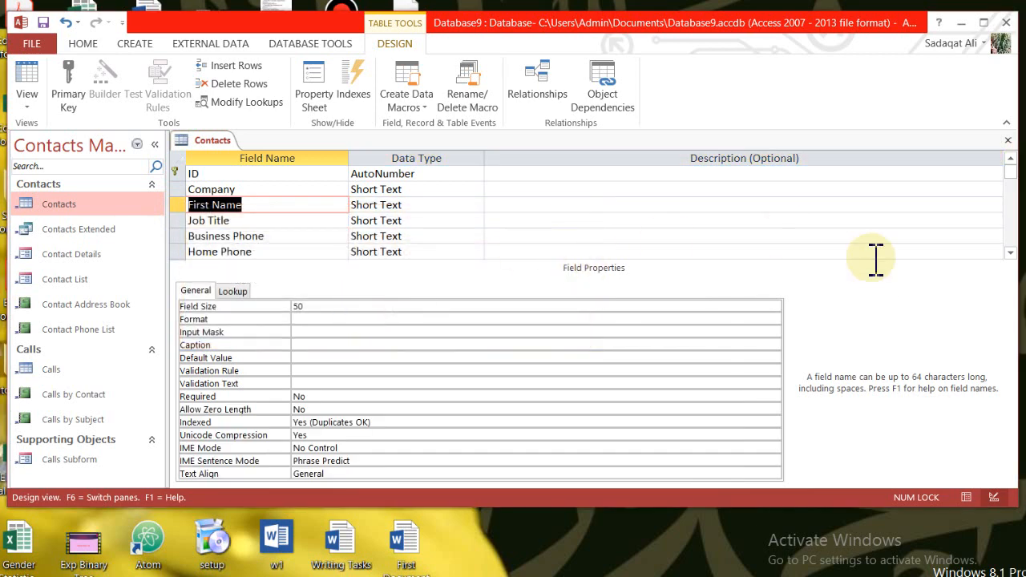
Step: Delete the Home Phone and Fax Number fields from the Contacts table
left_click_drag(1012, 167, 1014, 174)
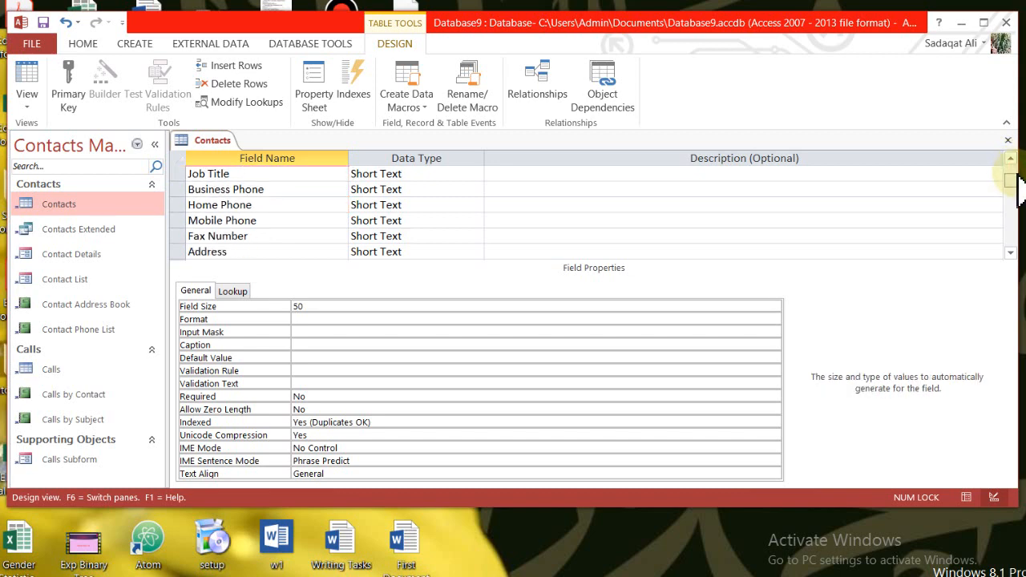
left_click(180, 204)
right_click(180, 205)
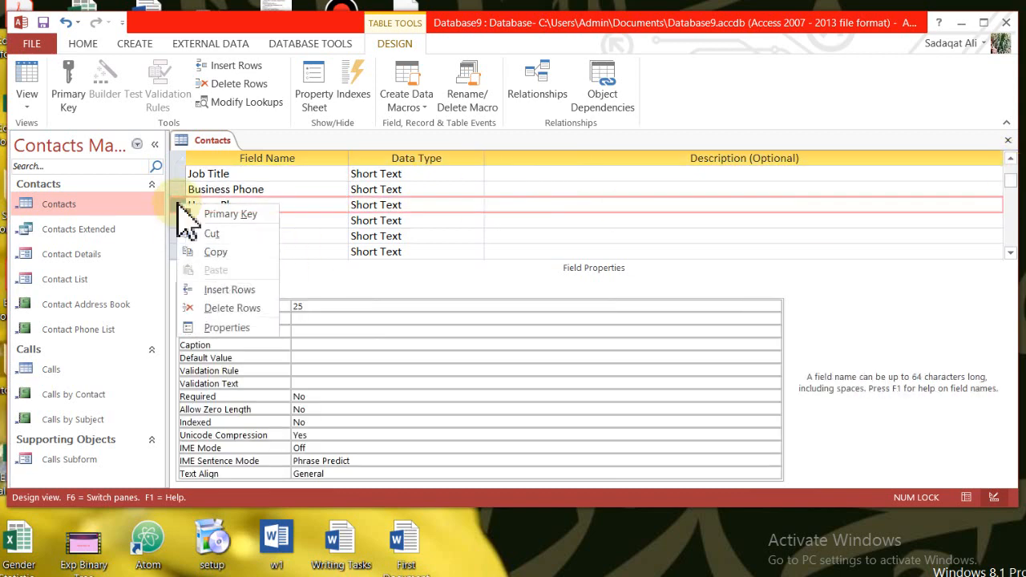
left_click(223, 310)
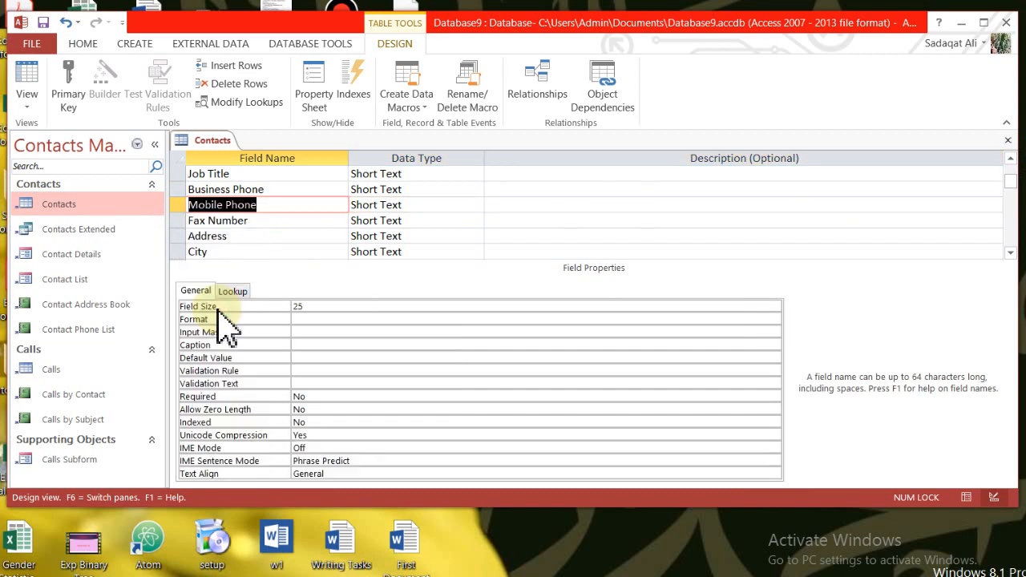
left_click(180, 220)
right_click(180, 221)
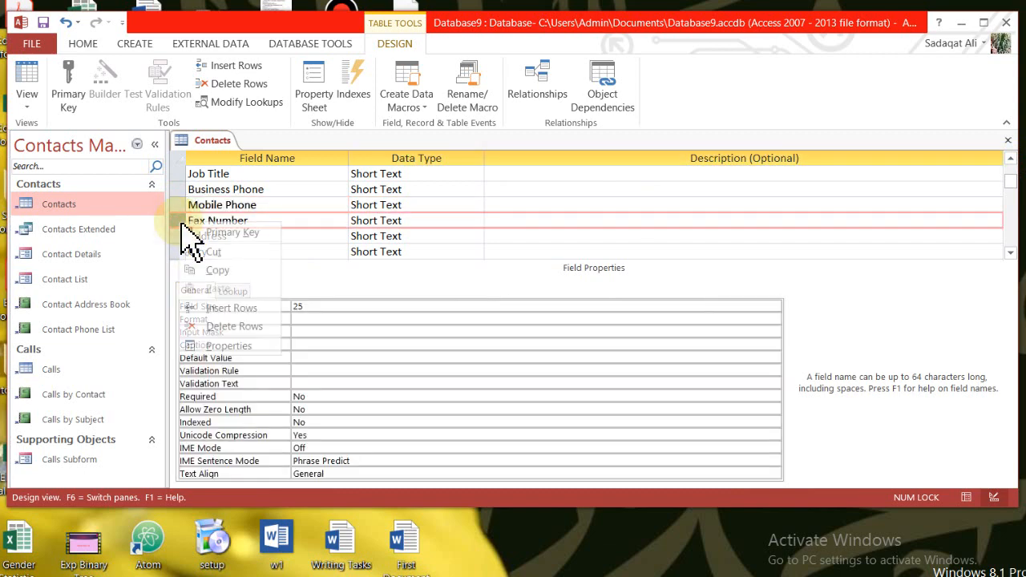
left_click(248, 333)
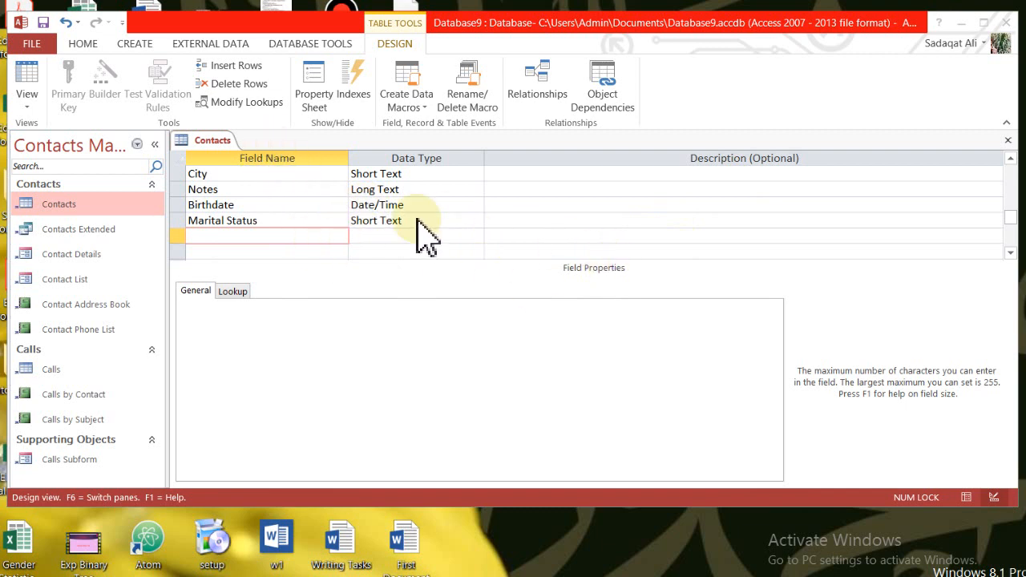
Step: Rename the Marital Status field to Married and set its data type to Yes/No
left_click(281, 218)
left_click_drag(282, 217, 187, 224)
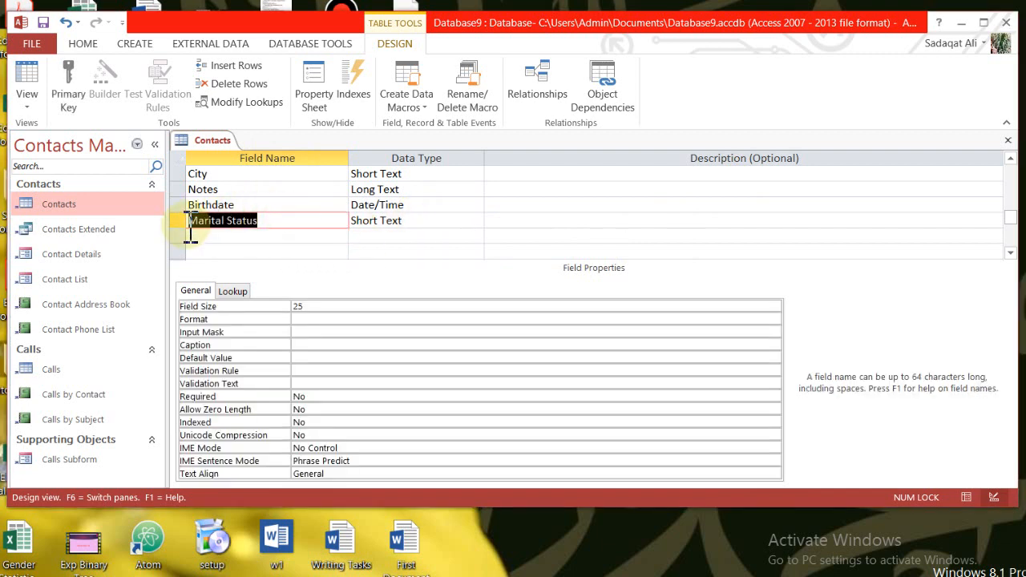
type("Married")
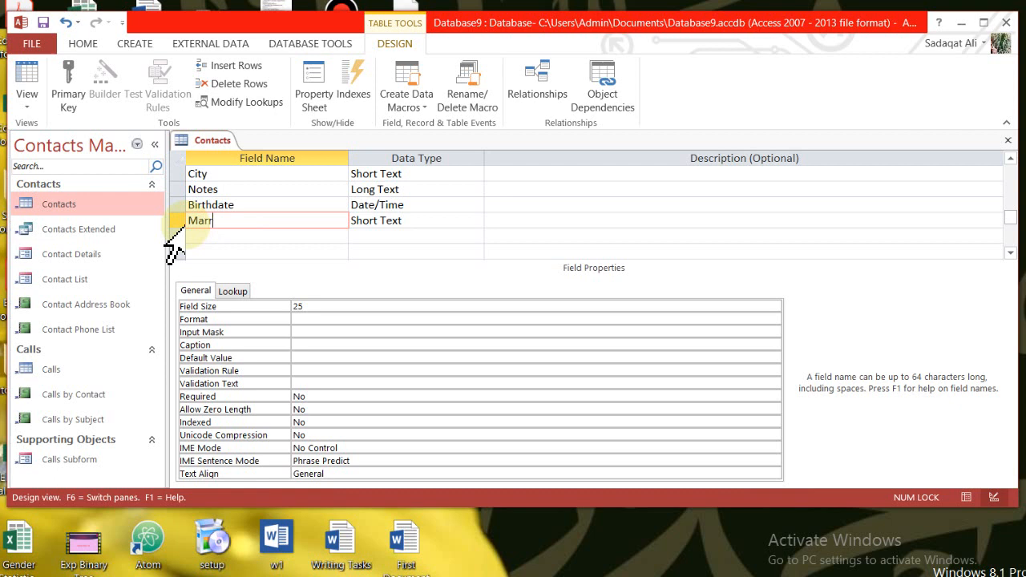
left_click(438, 227)
left_click(480, 221)
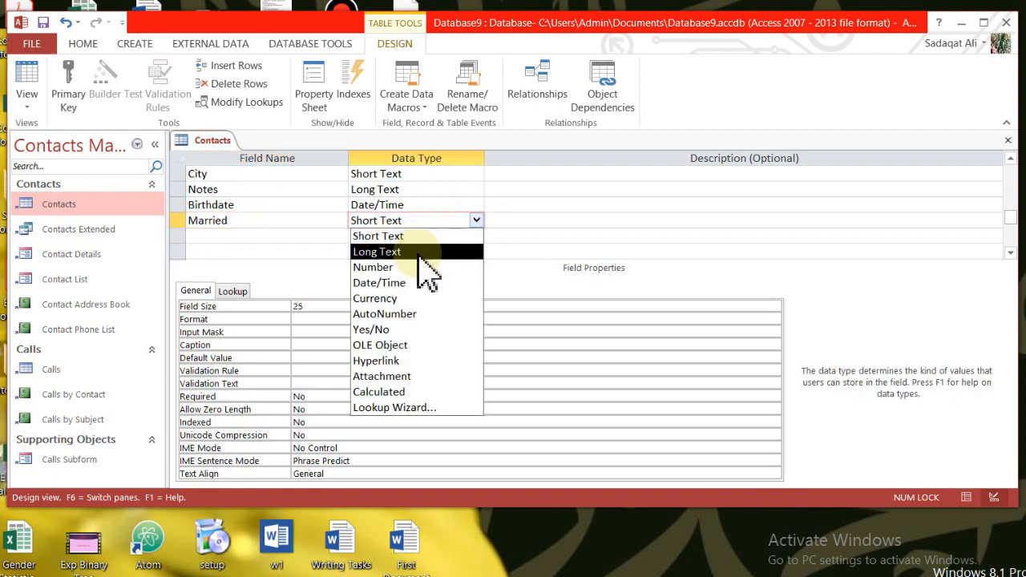
left_click(414, 331)
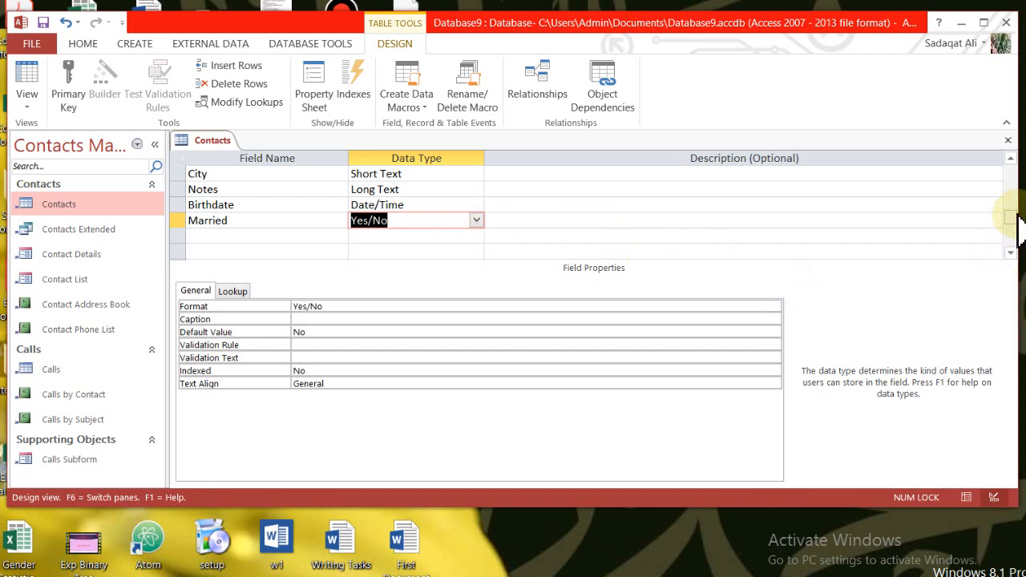
Step: Rename the Company field to Company ID and set its data type to Number
left_click_drag(1017, 229, 1018, 185)
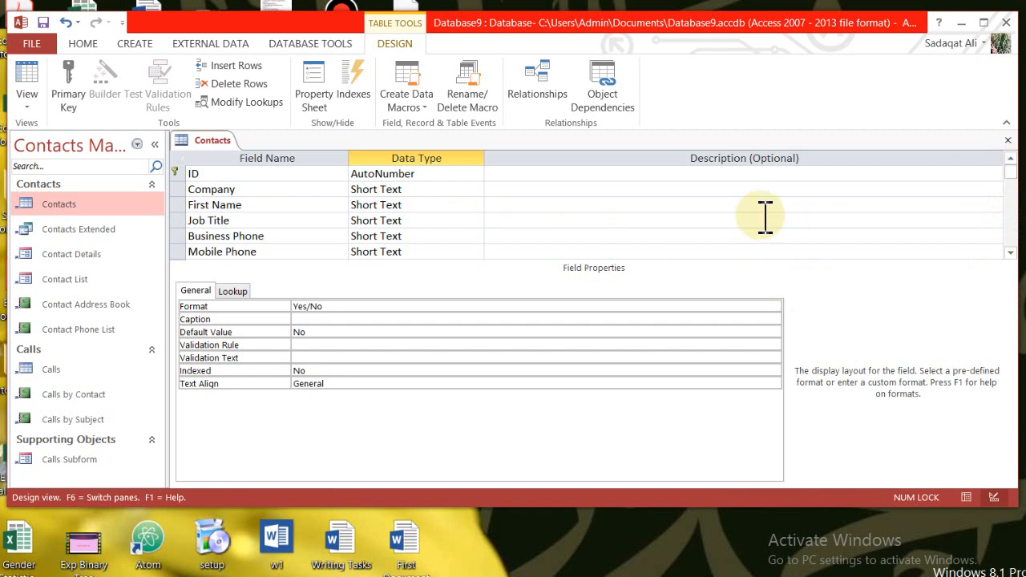
left_click(245, 190)
type("I")
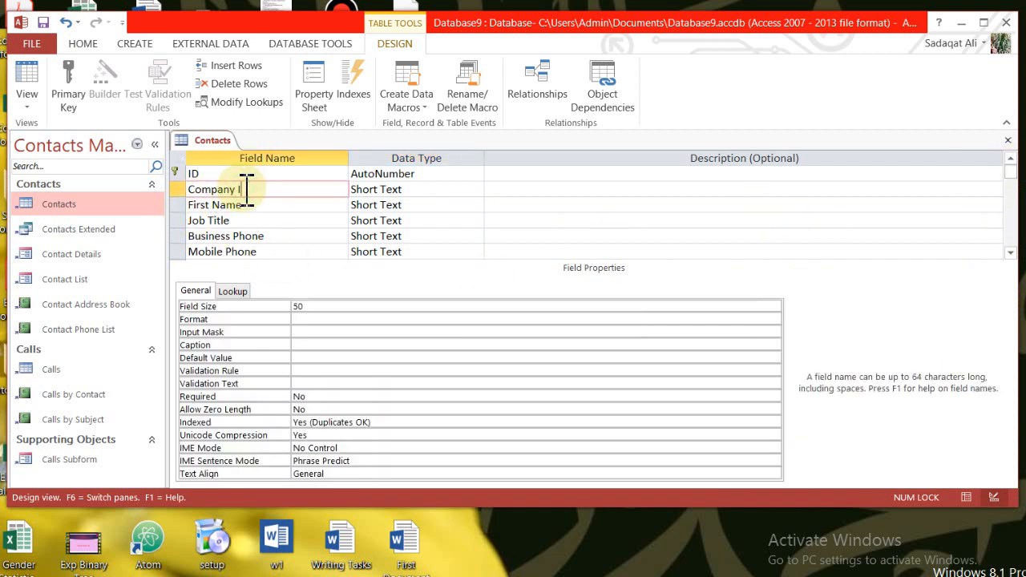
type("D")
left_click(354, 192)
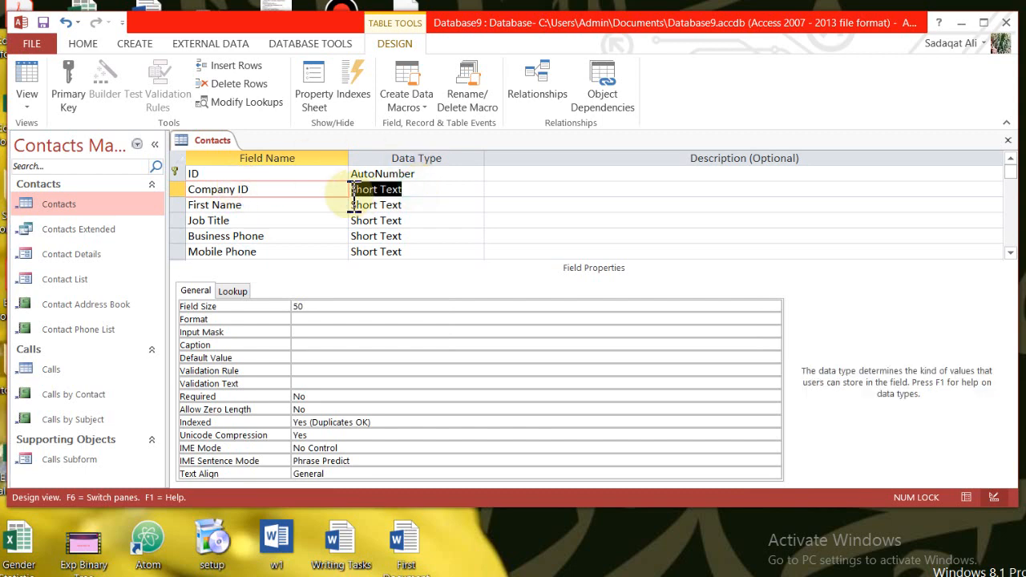
type("Number")
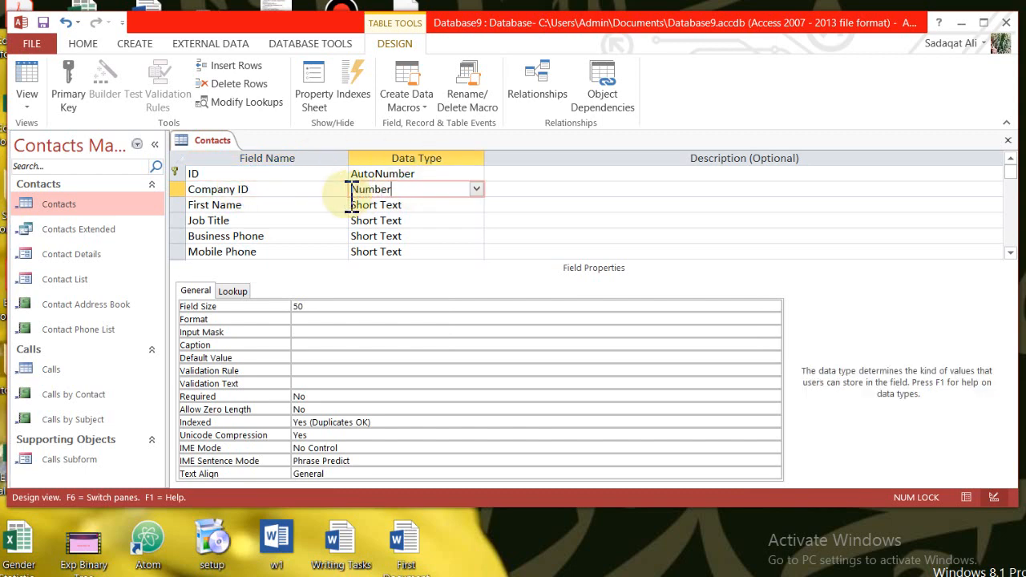
Step: Examine the First Name field's available data types and its Format property
left_click(293, 207)
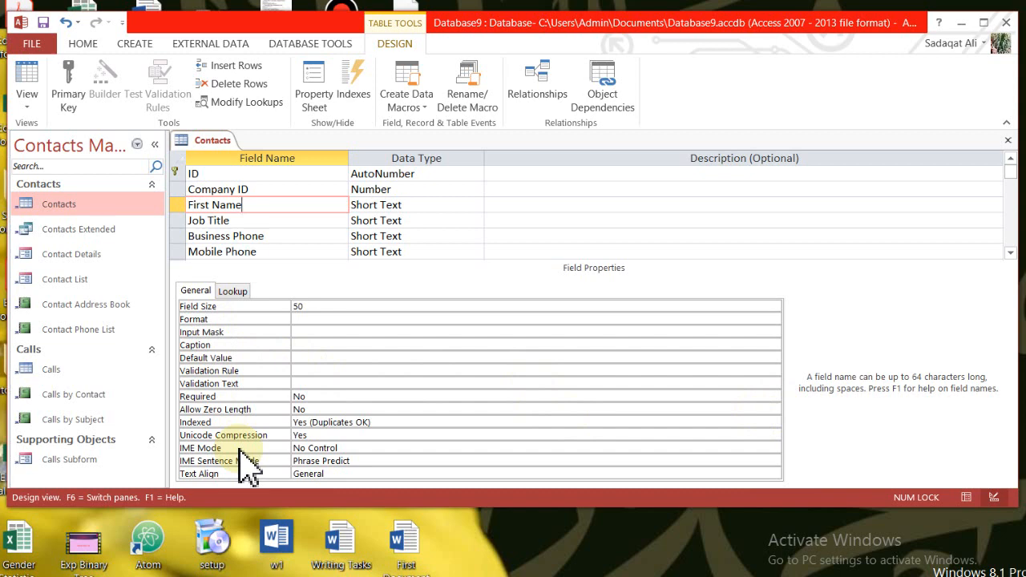
left_click(215, 320)
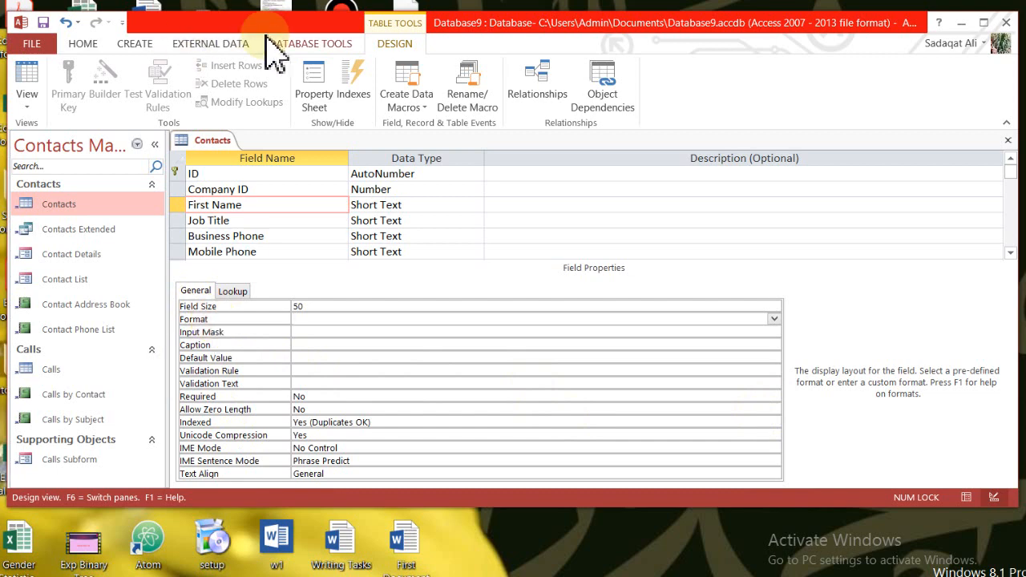
left_click(439, 205)
left_click(478, 205)
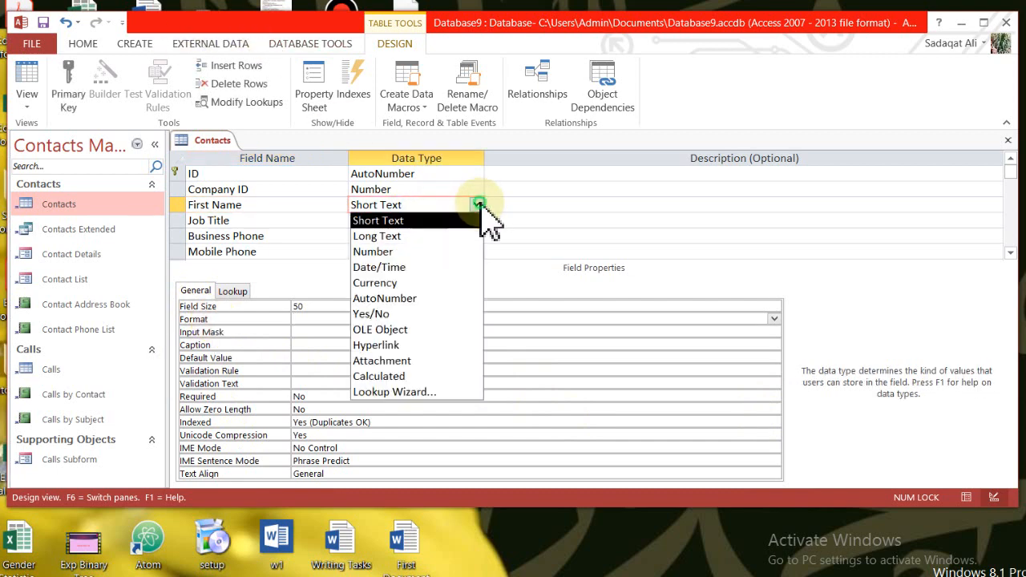
left_click(273, 205)
left_click(305, 319)
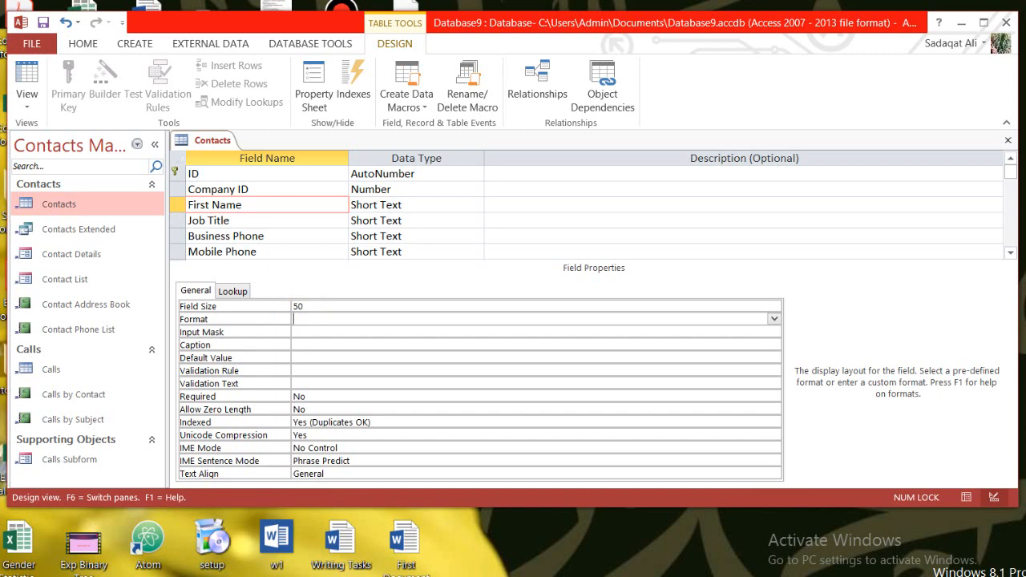
Step: Switch to File Explorer, open the Word document ending in "Query" from "2nd year Lectures +Notes" on Local Disk (F:), and dismiss the Office activation wizard
left_click(3, 574)
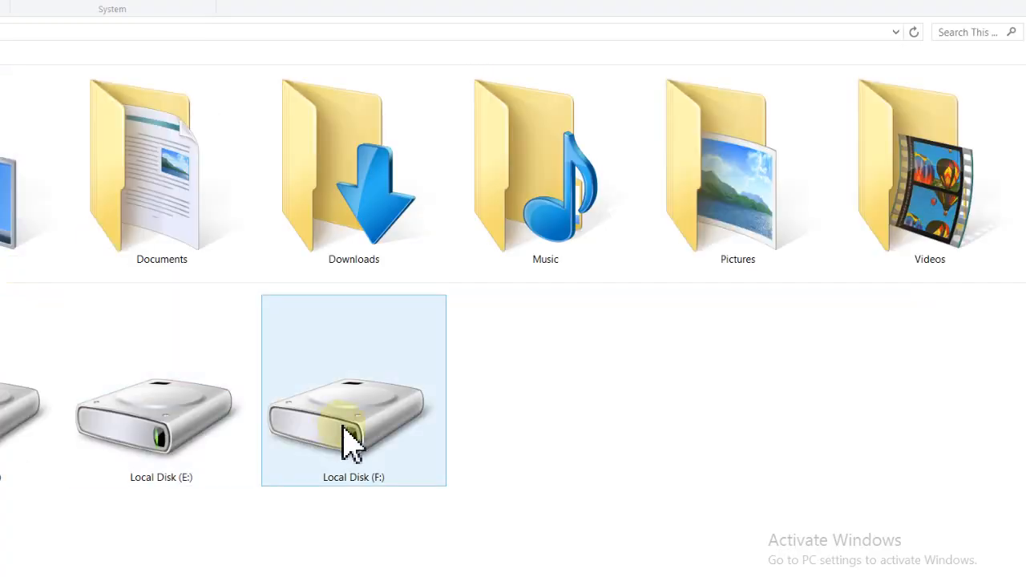
left_click(361, 447)
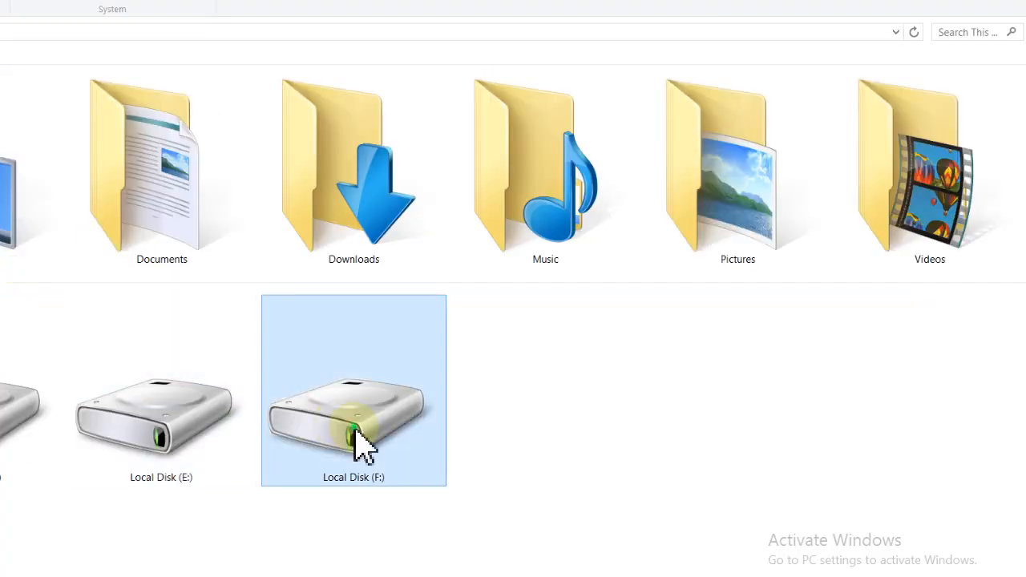
double_click(361, 447)
double_click(325, 121)
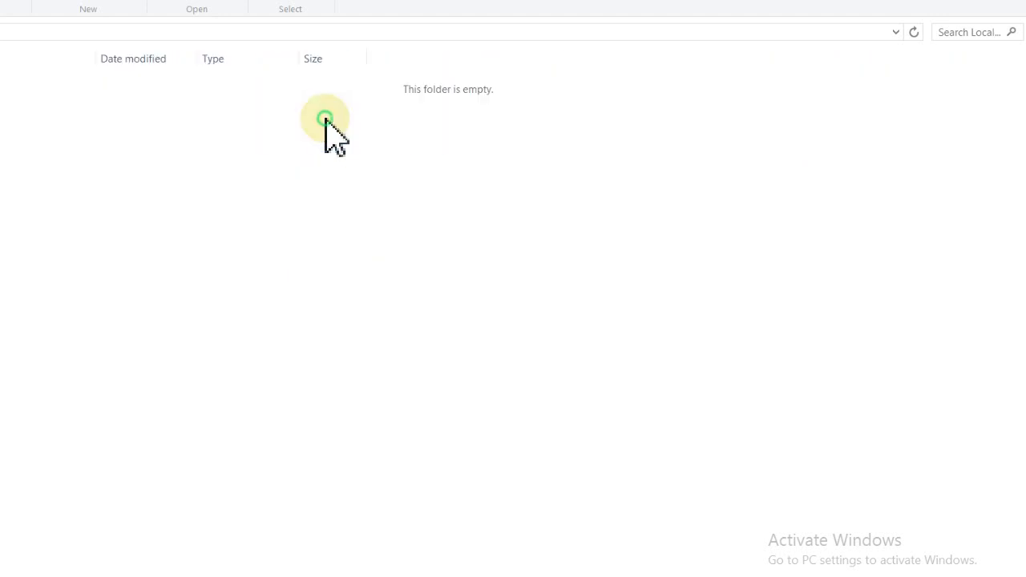
double_click(8, 84)
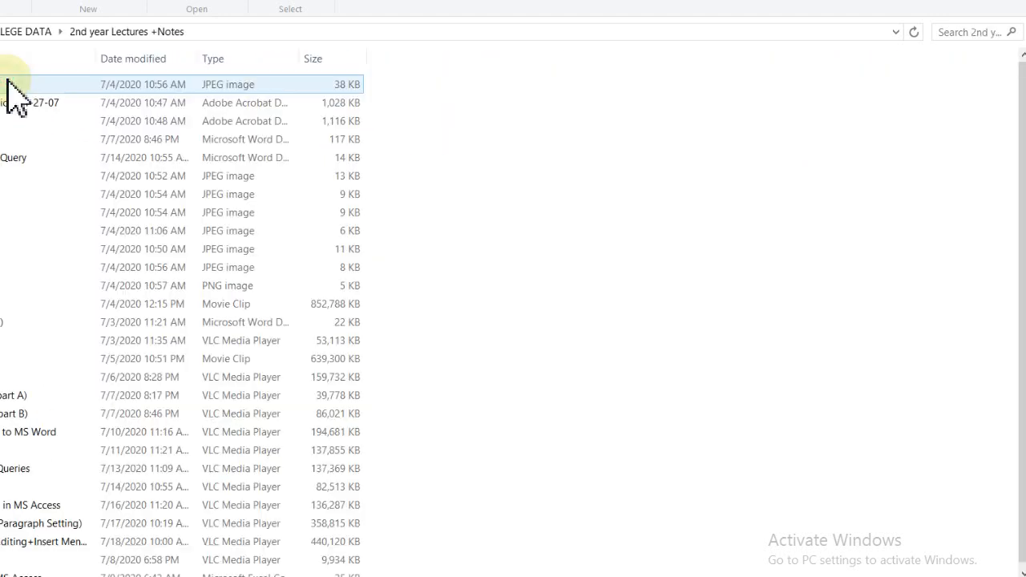
left_click(38, 177)
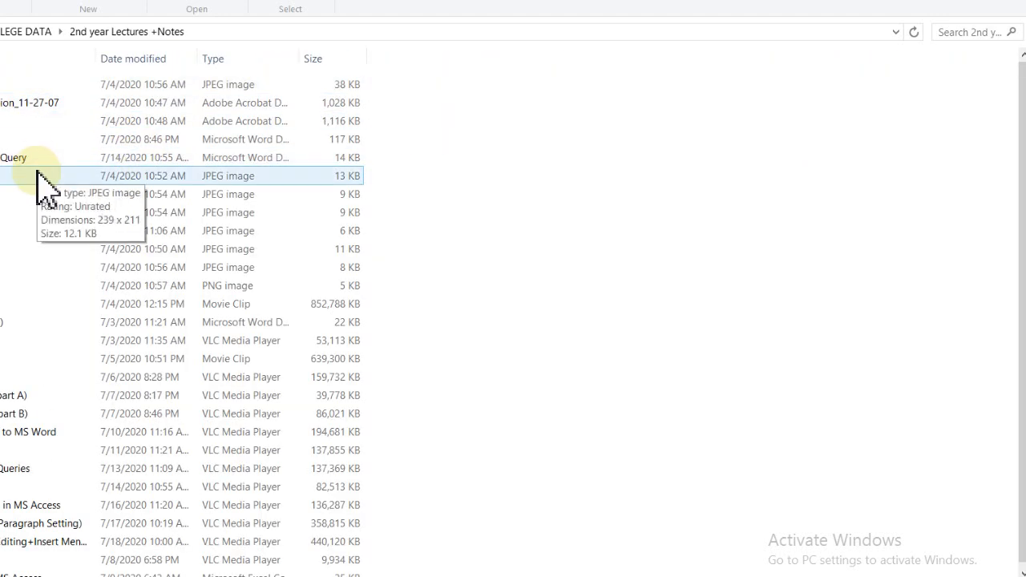
left_click(40, 157)
double_click(40, 157)
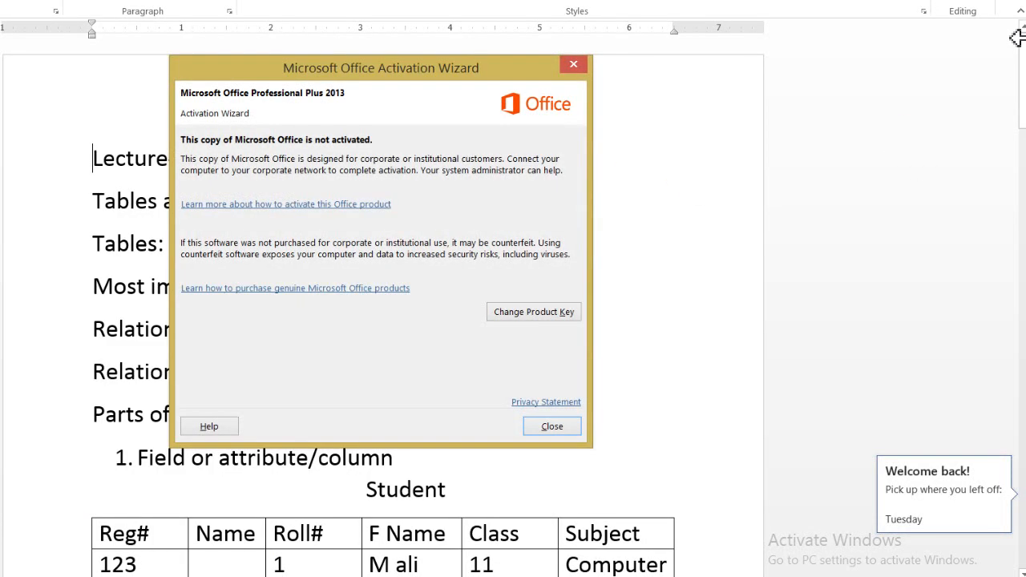
left_click(552, 427)
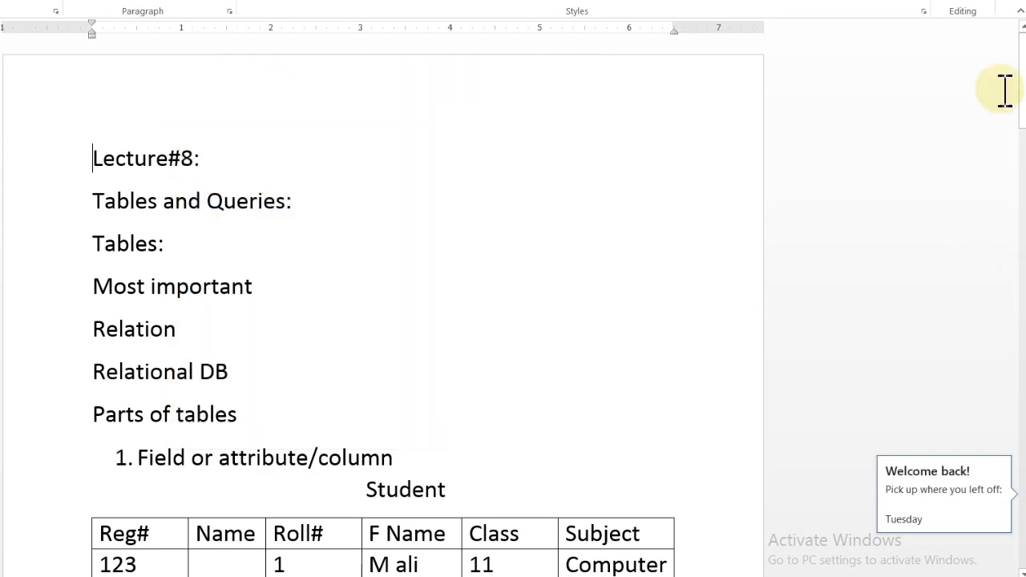
Step: Insert blank lines after "Not null" at the end of the lecture notes to start a fresh page
left_click_drag(1022, 88, 1017, 410)
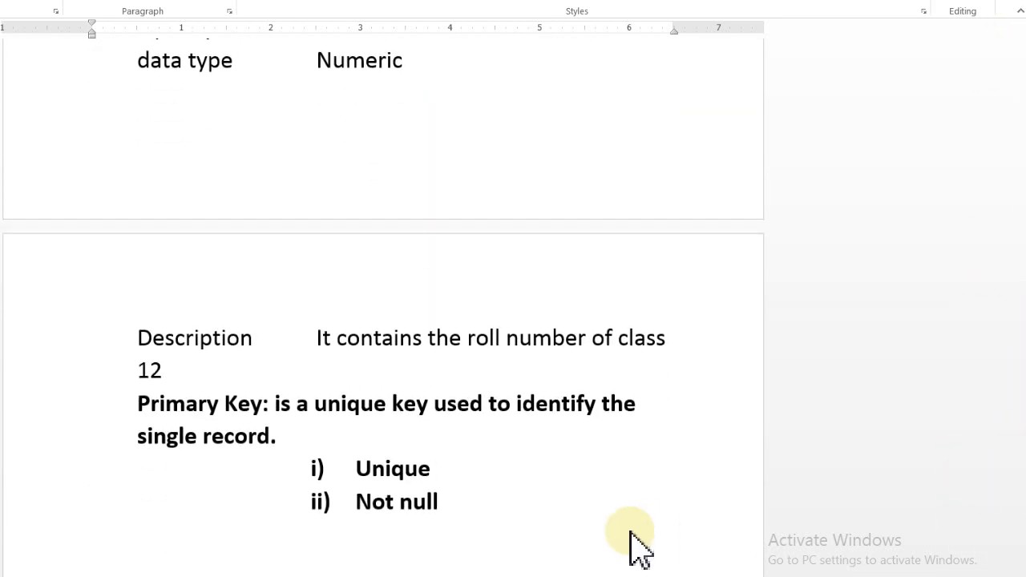
left_click(458, 503)
key("Return")
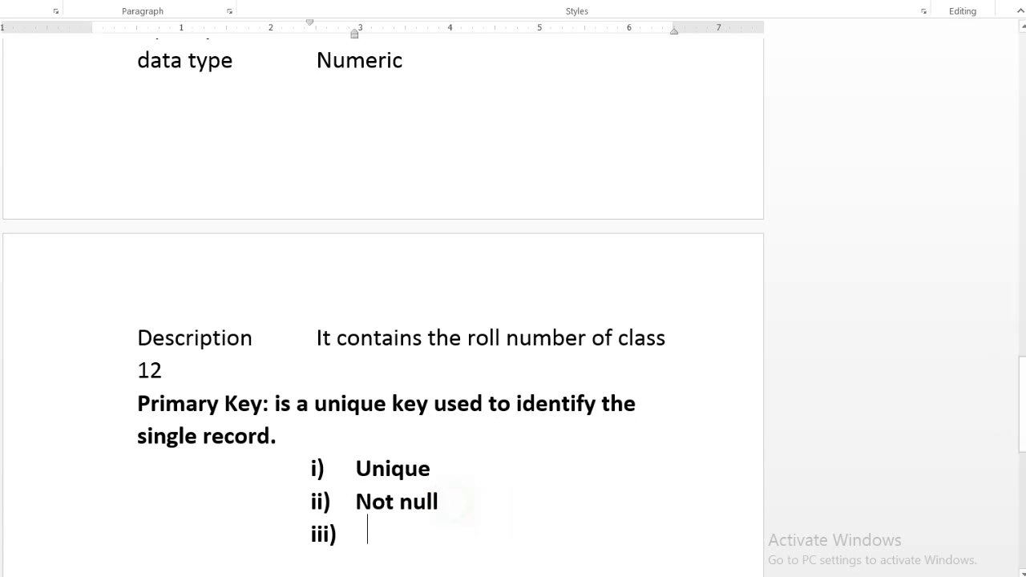
key("Return")
key("Return")
key("Return")
key("Return")
key("Return")
key("Return")
key("Return")
key("Return")
key("Return")
key("Return")
key("Return")
key("Return")
key("Return")
key("Return")
key("Return")
key("Return")
key("Return")
key("Return")
key("Return")
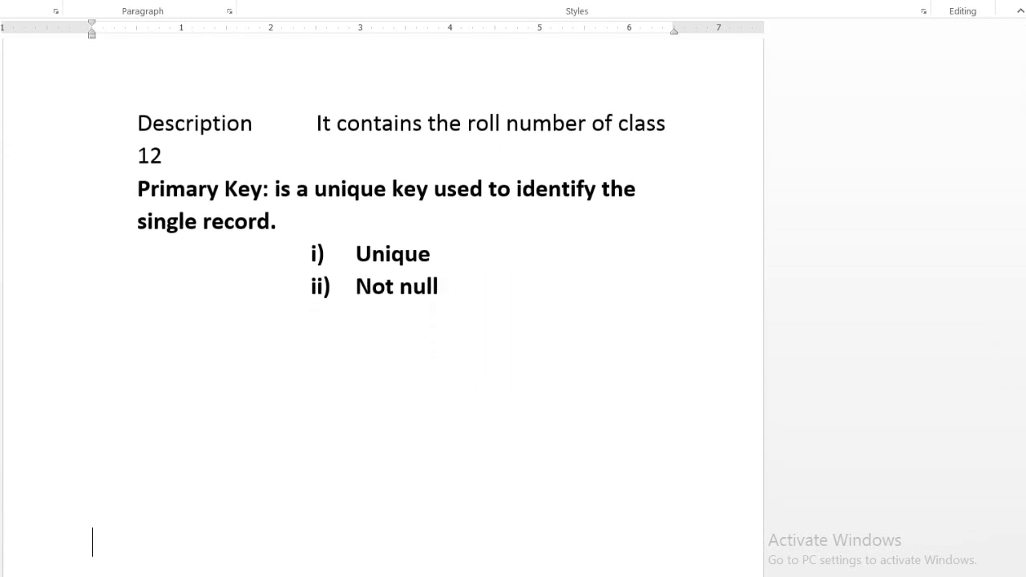
key("Return")
key("Return")
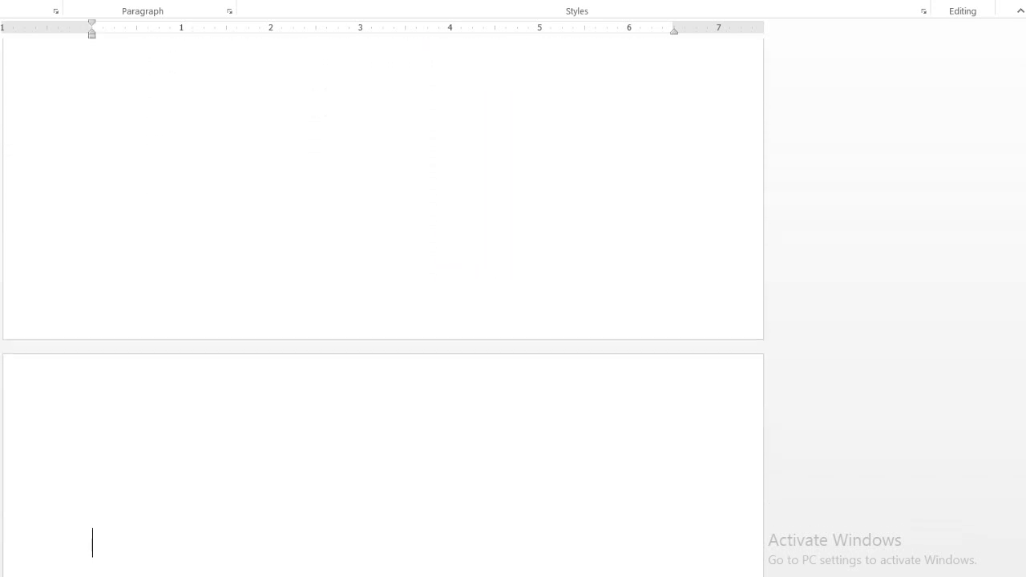
key("Up")
key("Up")
key("Up")
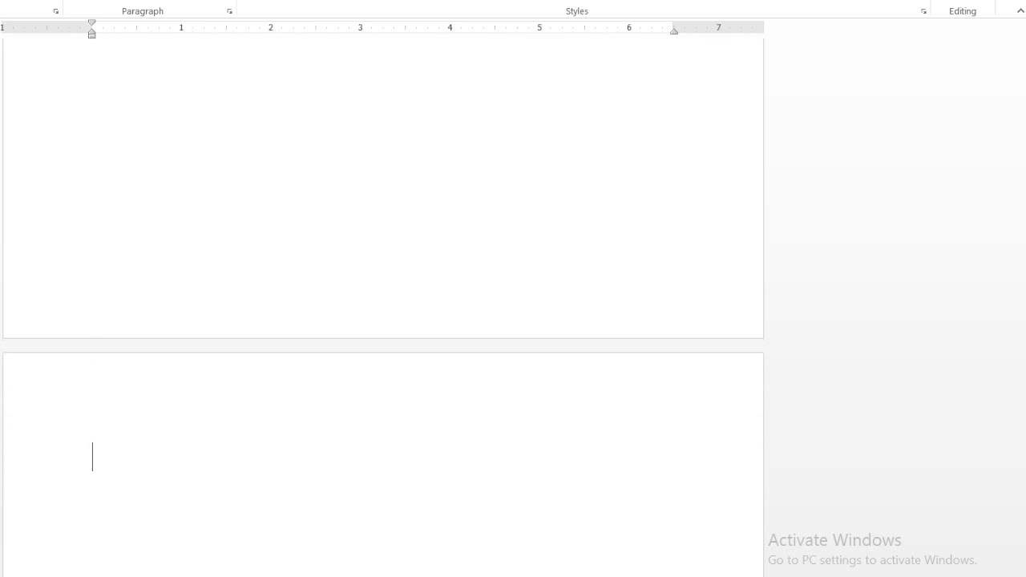
Step: Enter the heading "Text And Memo Format:" near the top of the new page
type("Tes")
key("BackSpace")
type("c")
key("BackSpace")
type("xt And ")
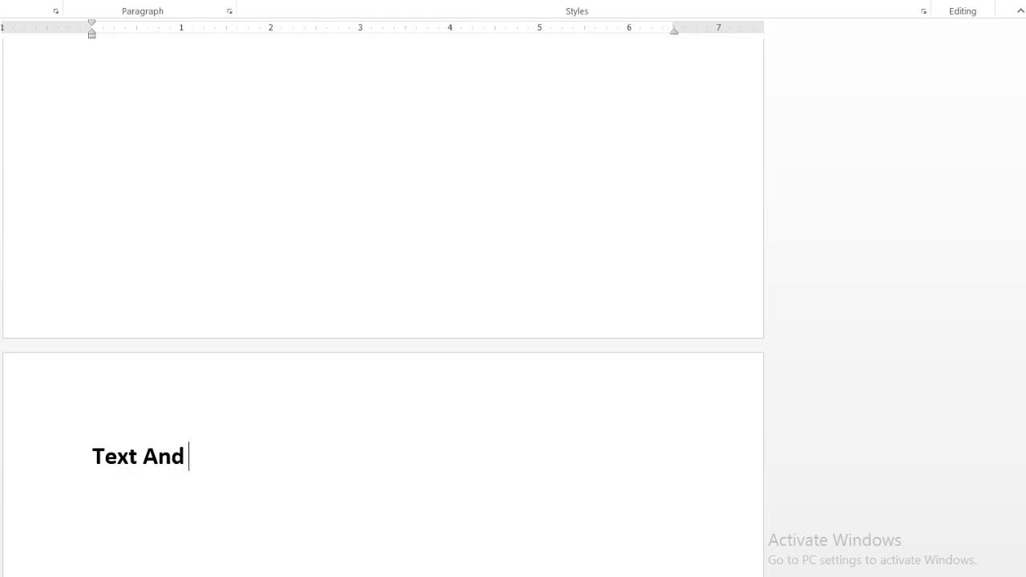
type("Memo Fo")
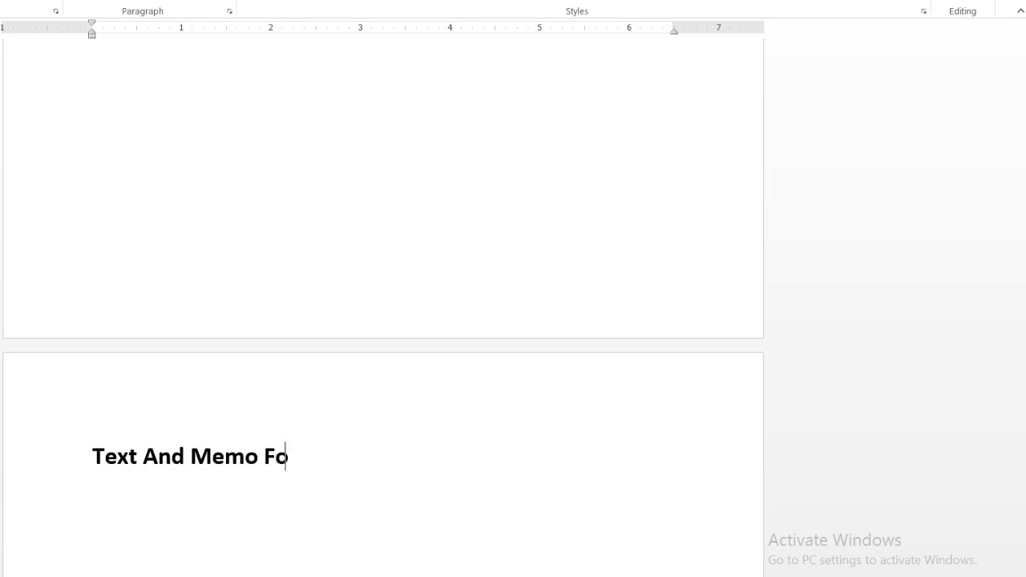
type("rmat:")
key("Return")
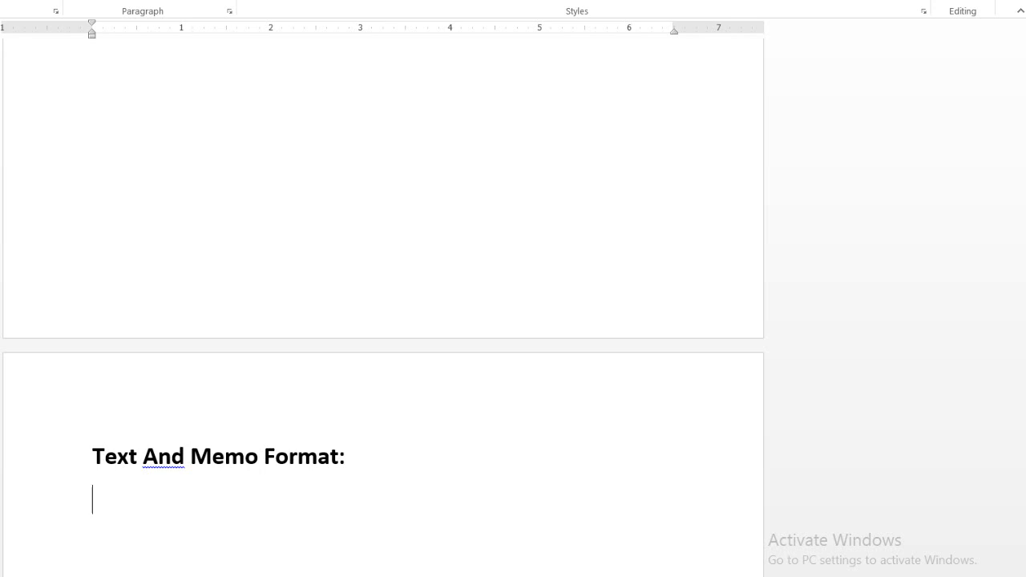
Step: Write "Display style setting is done in format" beneath the Text And Memo Format heading
type("displa")
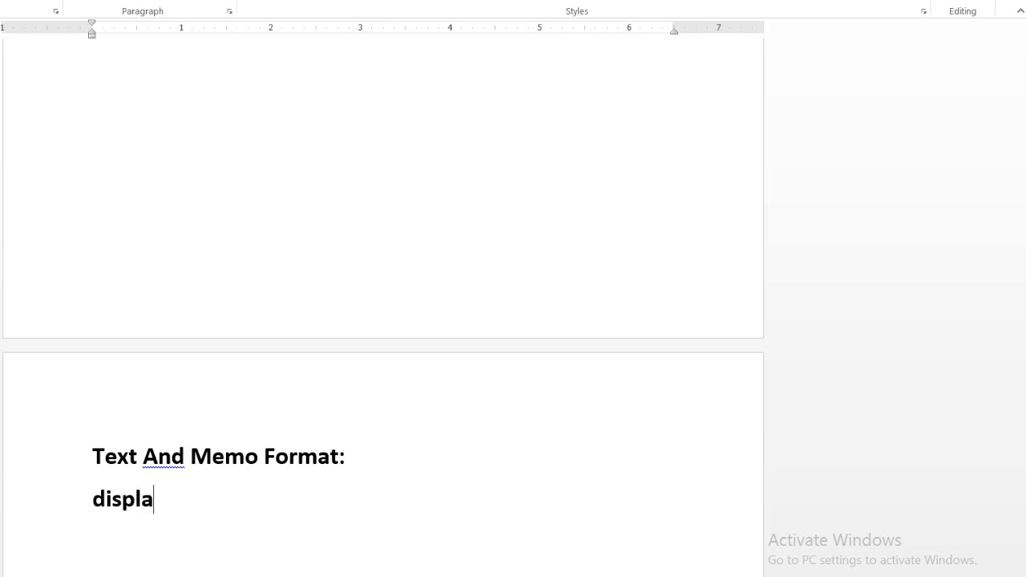
type("y sty")
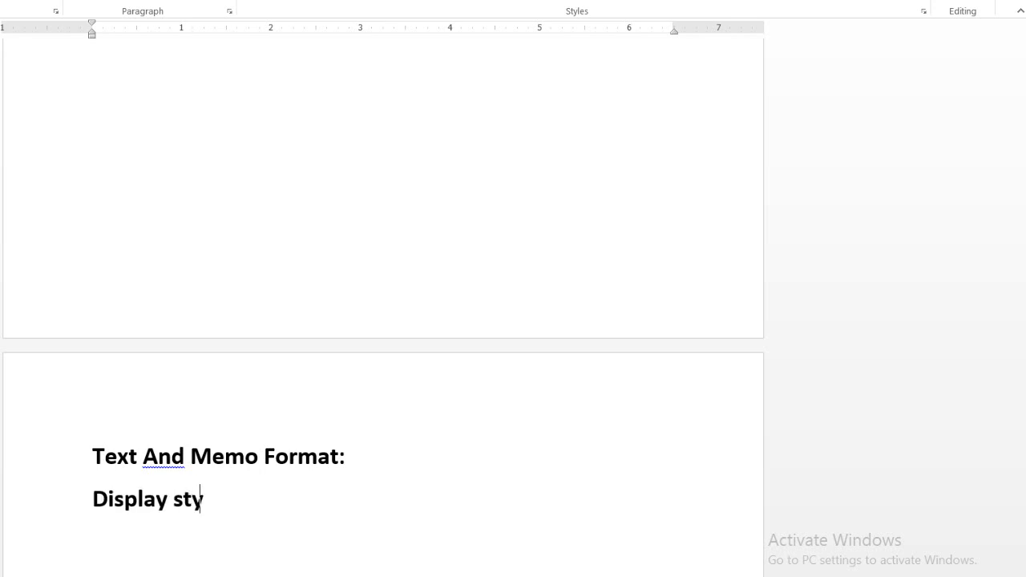
type("le")
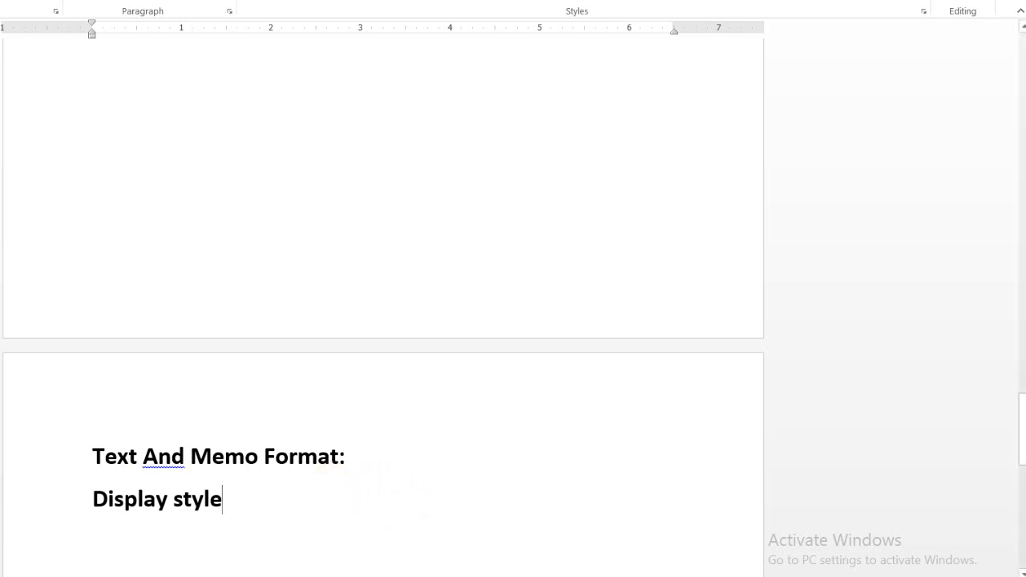
type(" setti")
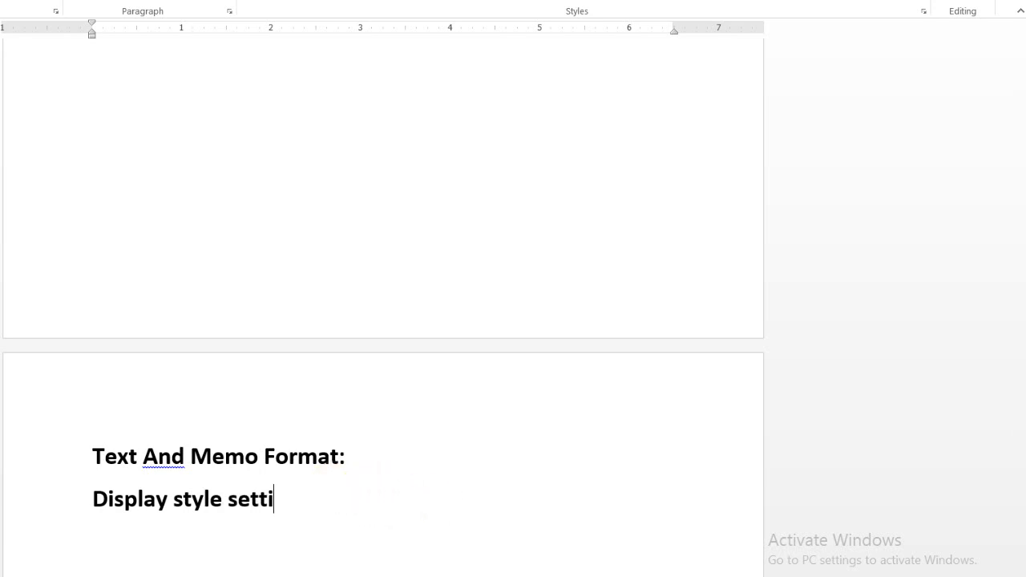
type("ng is don")
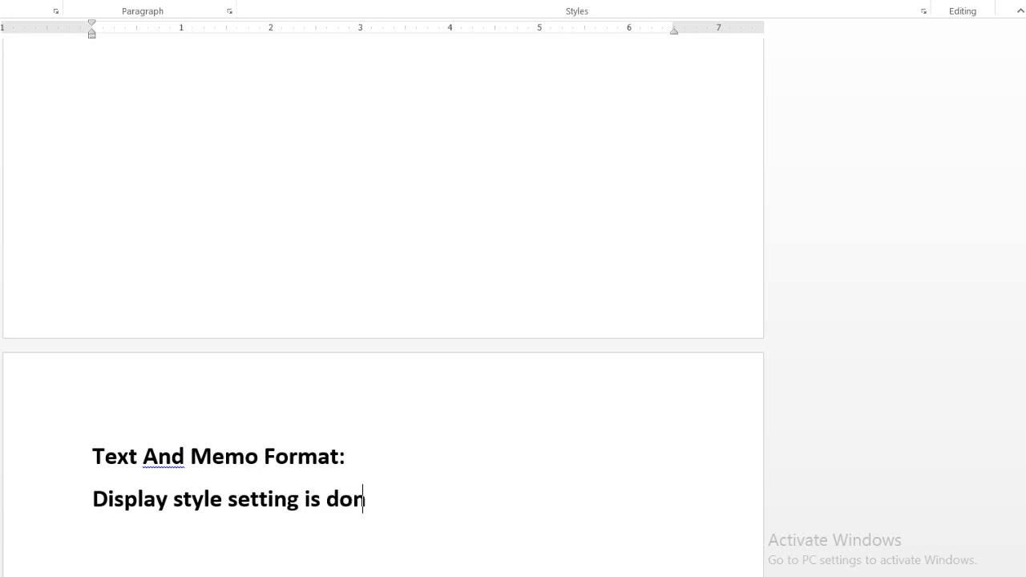
type("e in format")
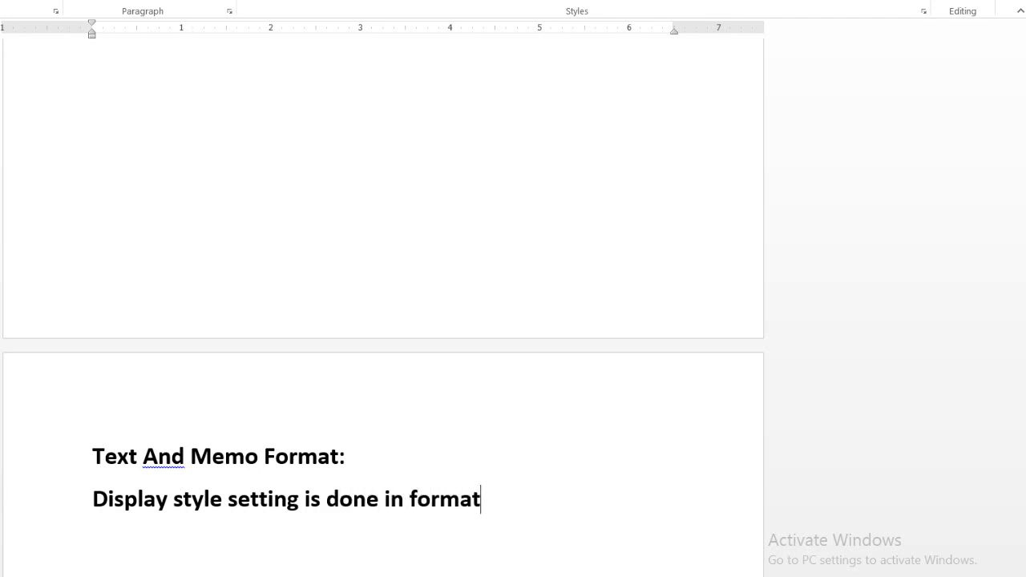
Step: Add the line "@ --> required characters and space" beneath the sentence about display style setting
key("Return")
type("@")
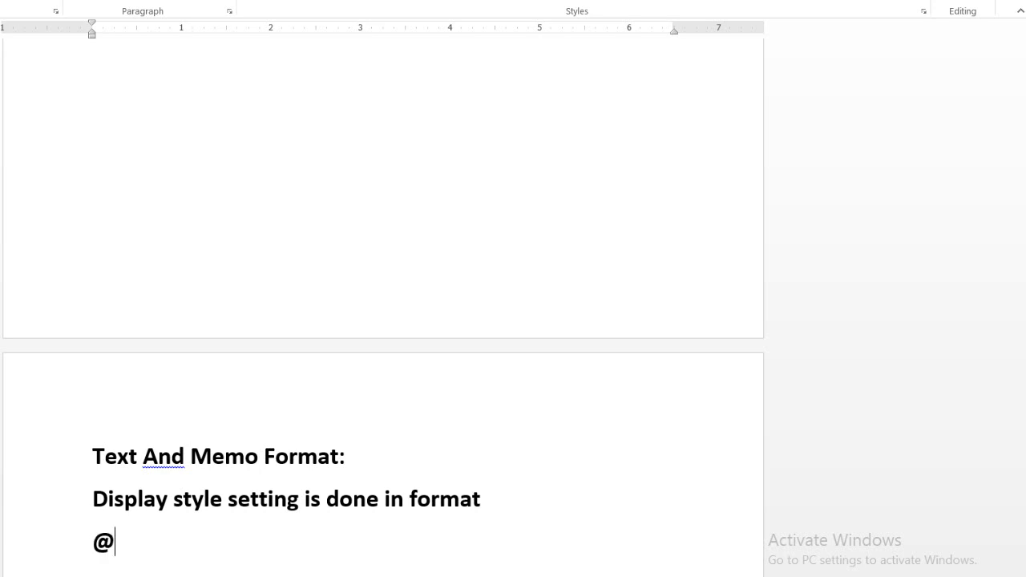
left_click_drag(122, 546, 92, 545)
left_click(142, 547)
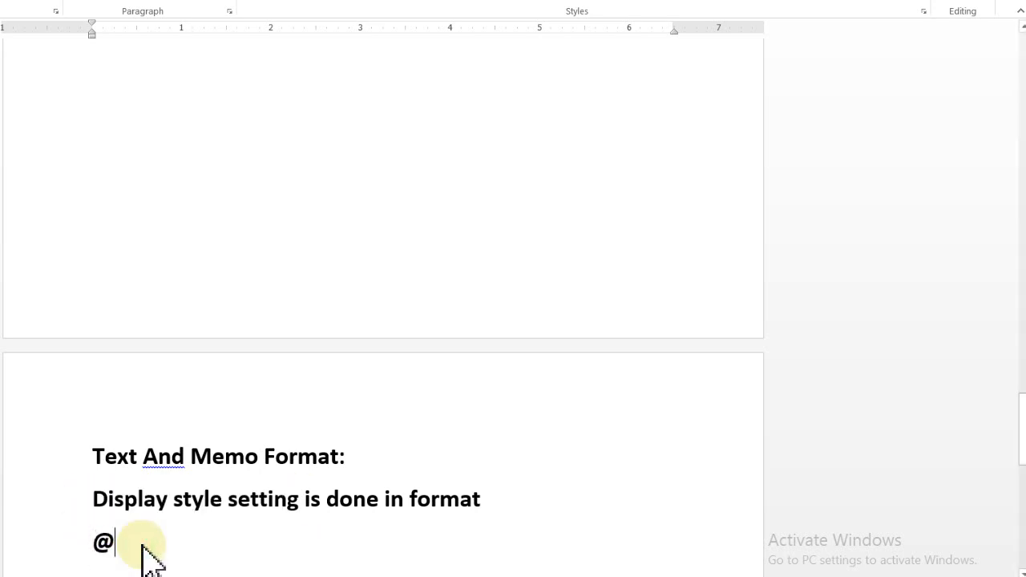
type("-")
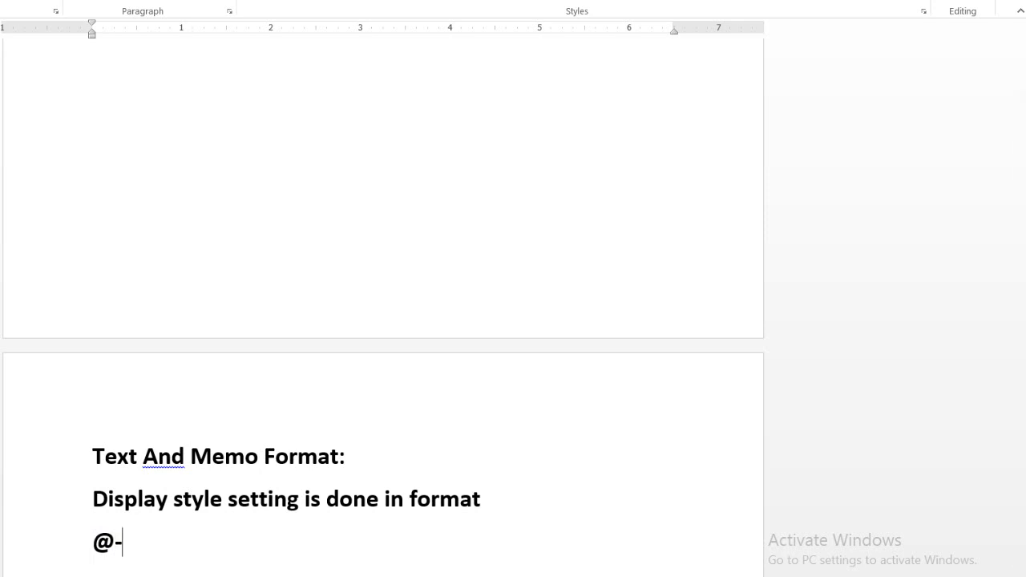
type("->")
left_click(114, 543)
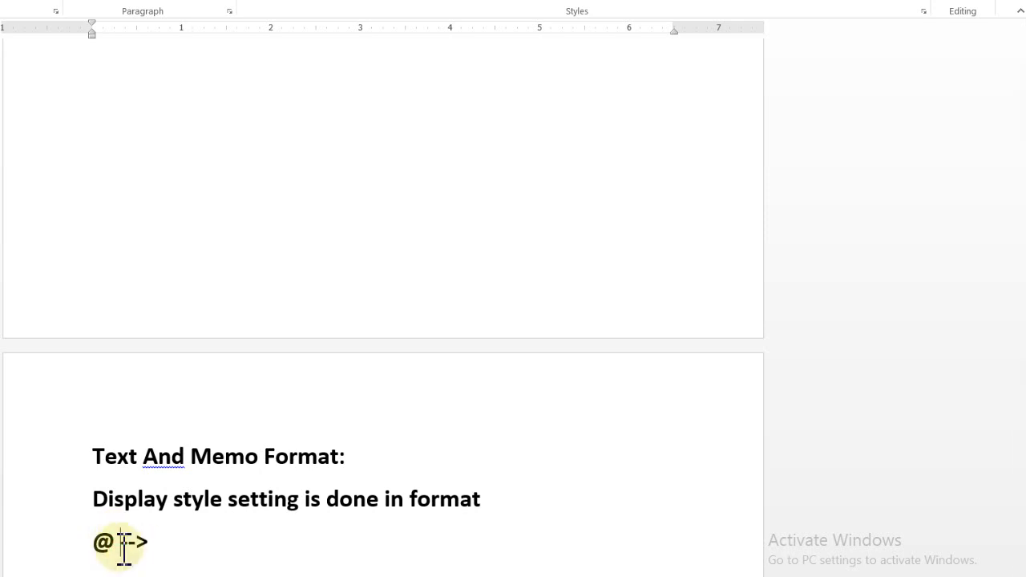
left_click(152, 543)
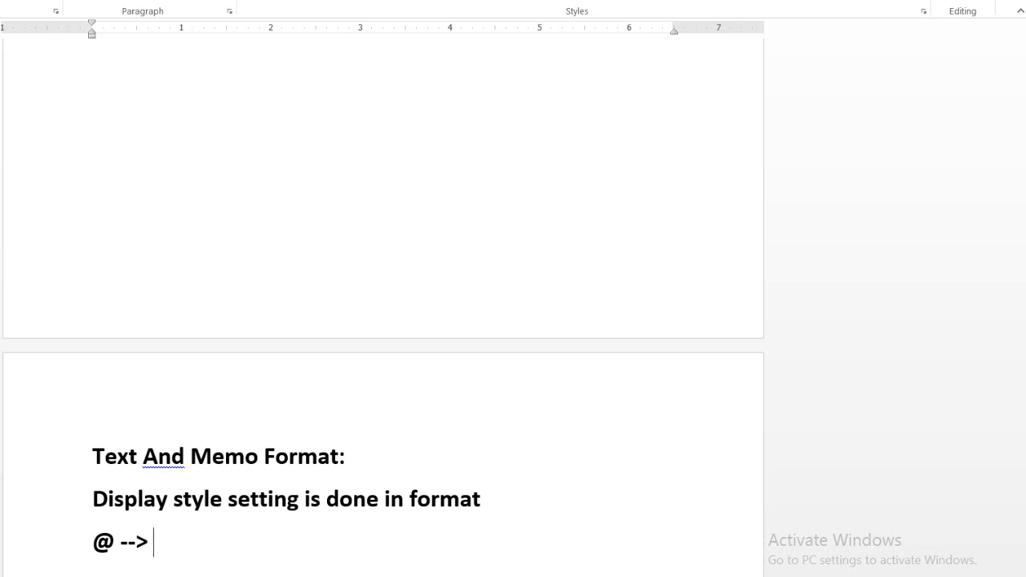
type("required ")
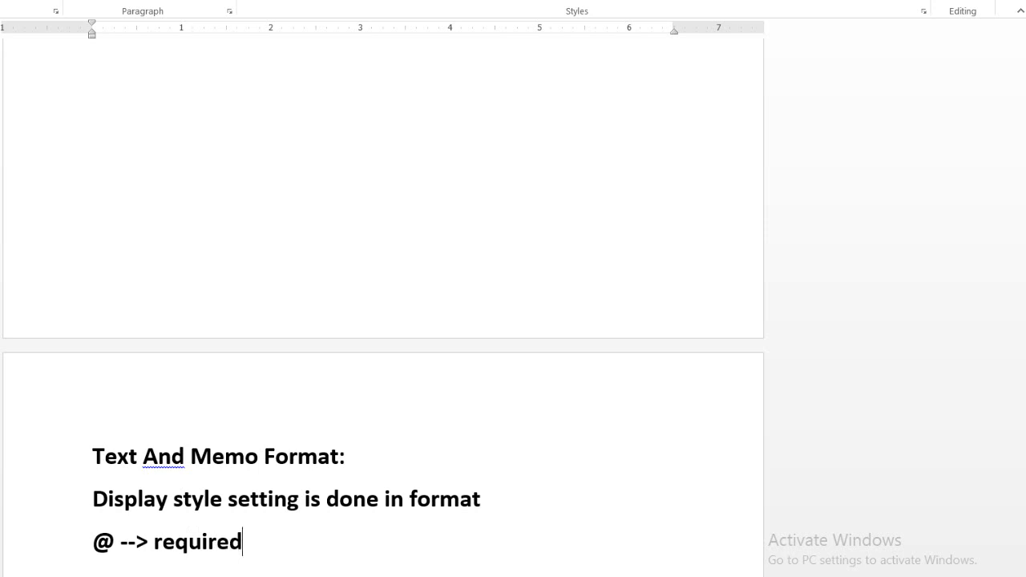
type("characters and ")
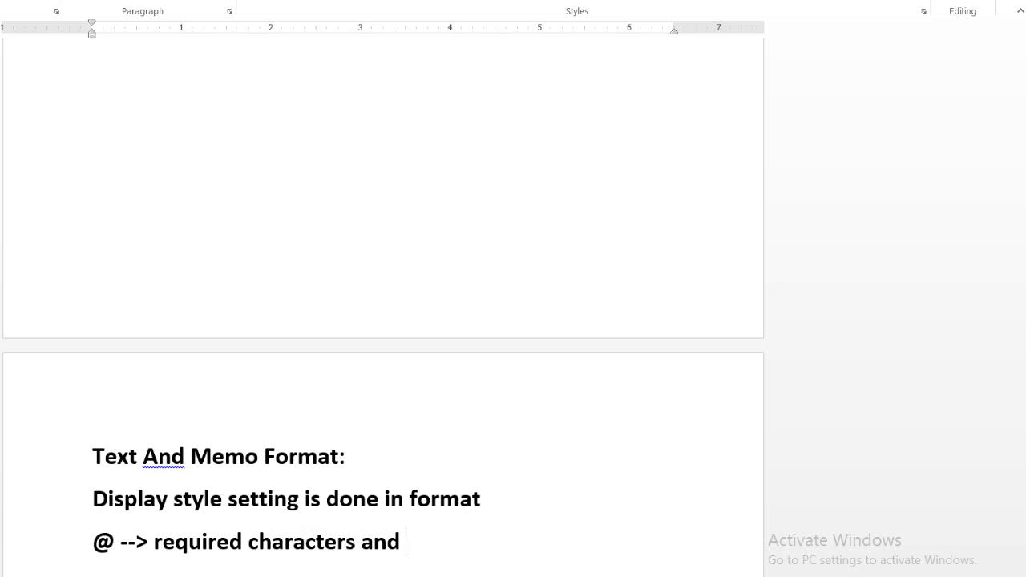
type("space")
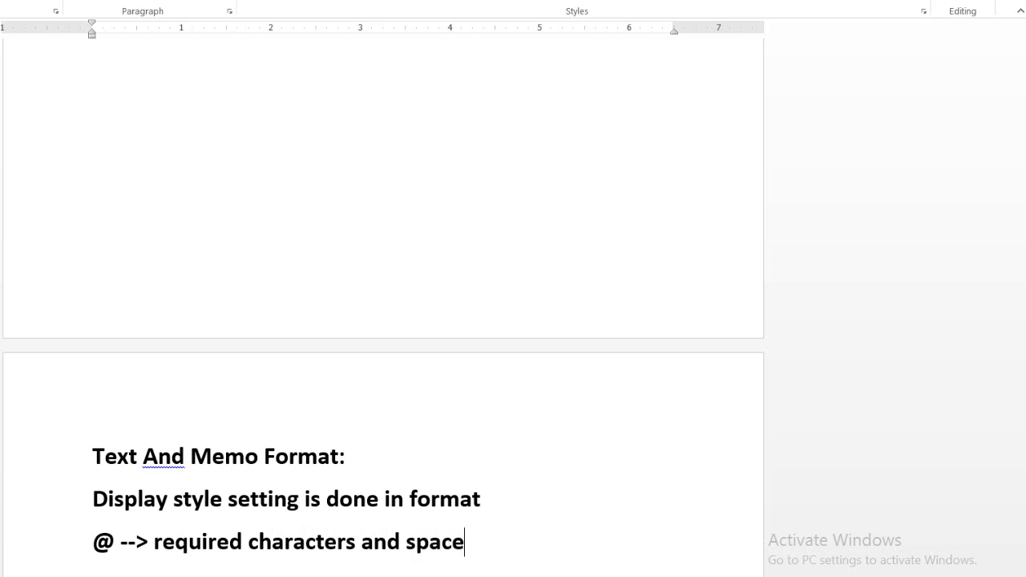
Step: Add the example format "@@@-@@@@" on a new line below the @ explanation
key("Return")
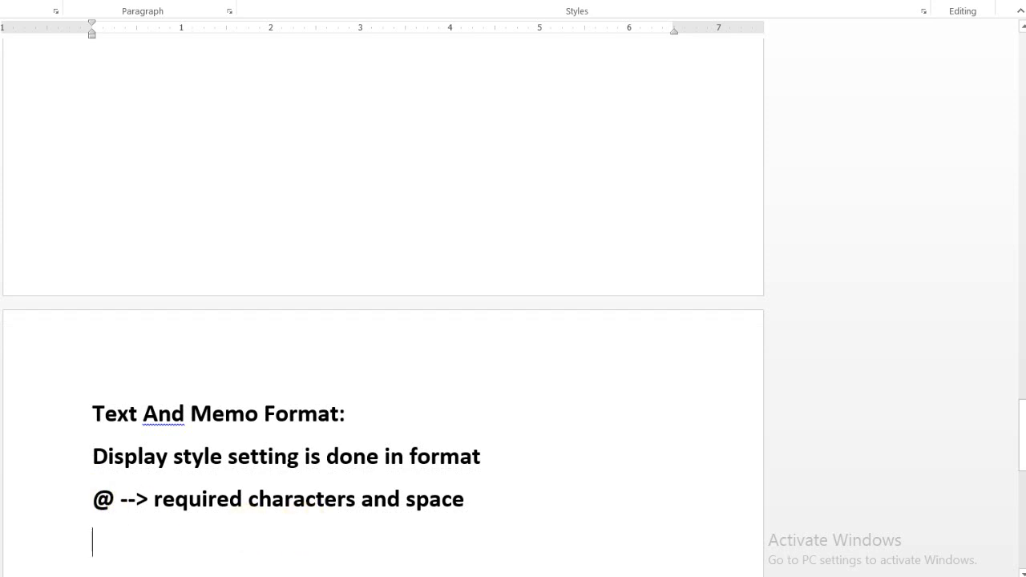
type("@@@-@@@@")
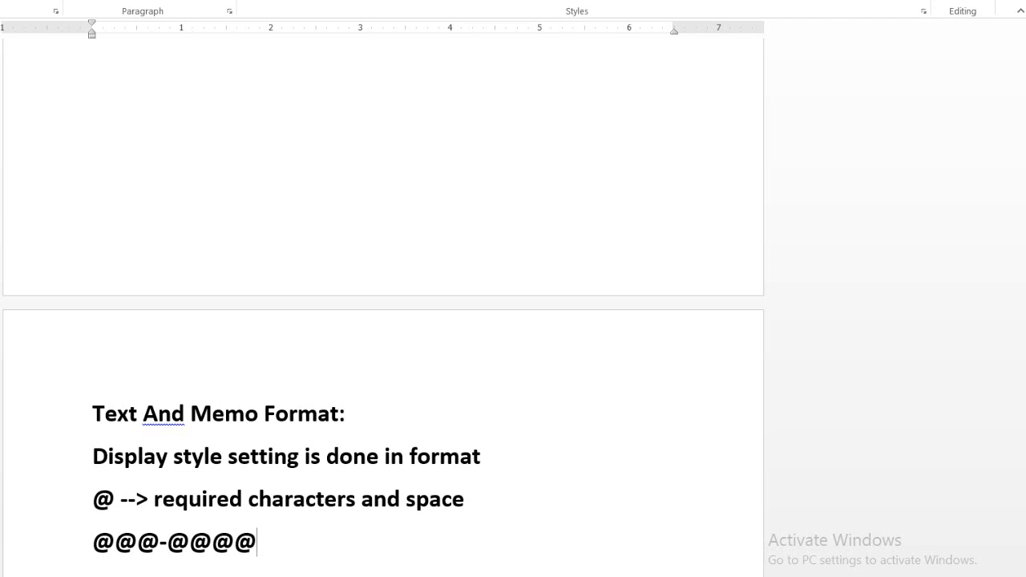
left_click(164, 545)
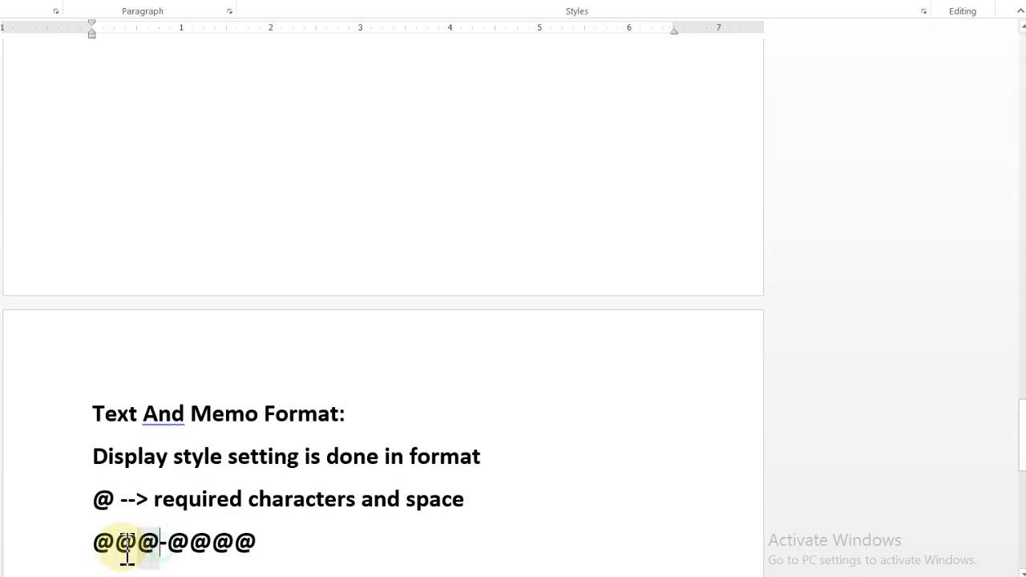
left_click_drag(127, 549, 96, 561)
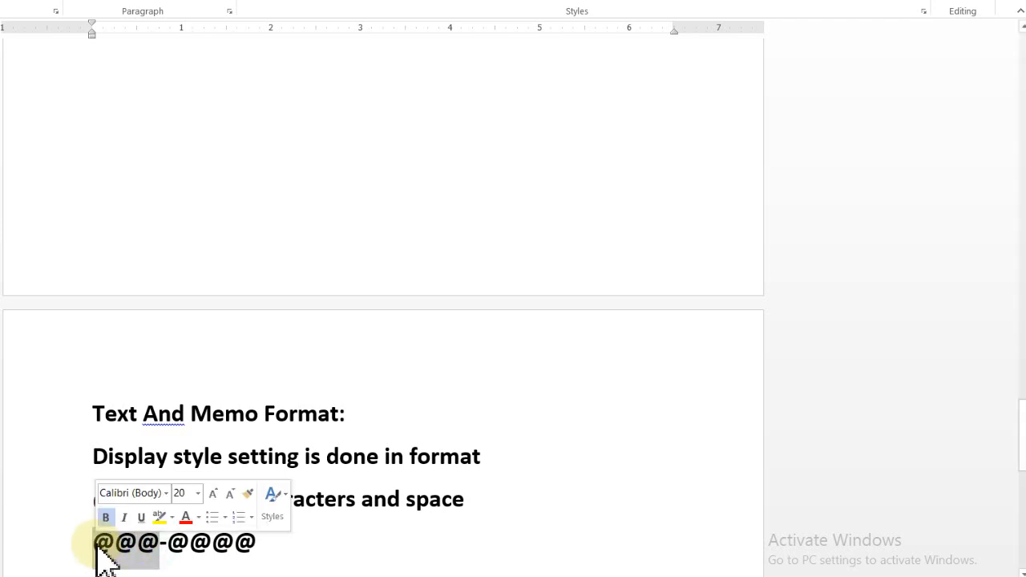
left_click(165, 544)
triple_click(293, 550)
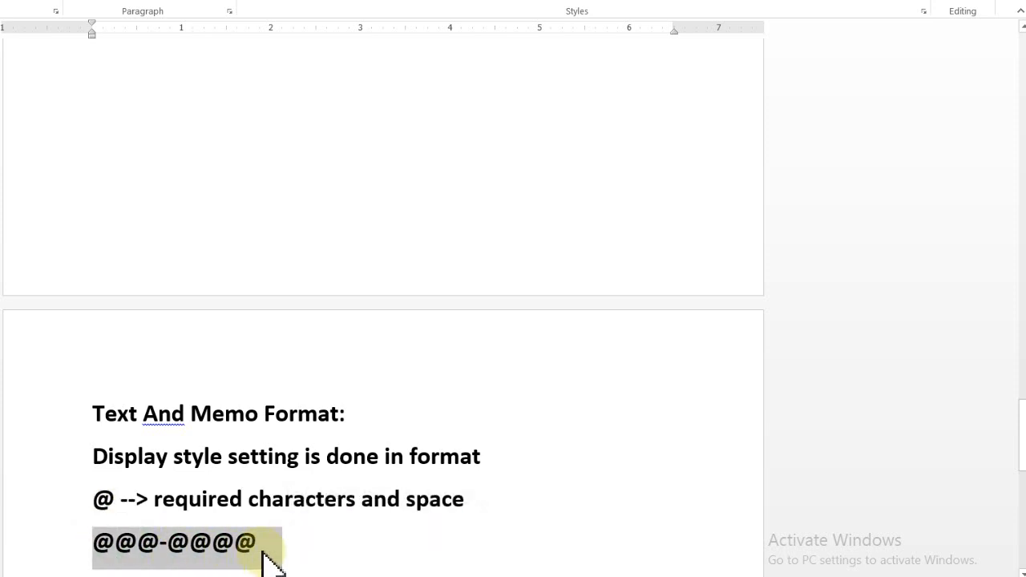
left_click(263, 559)
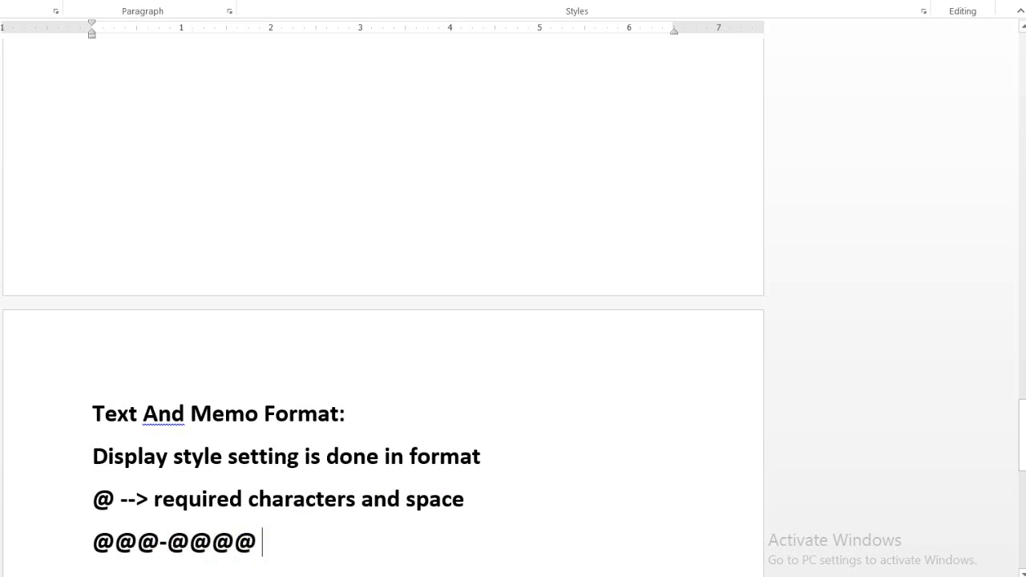
Step: Write "&--> optional character or spaces" on a new line under the @@@-@@@@ example
key("Return")
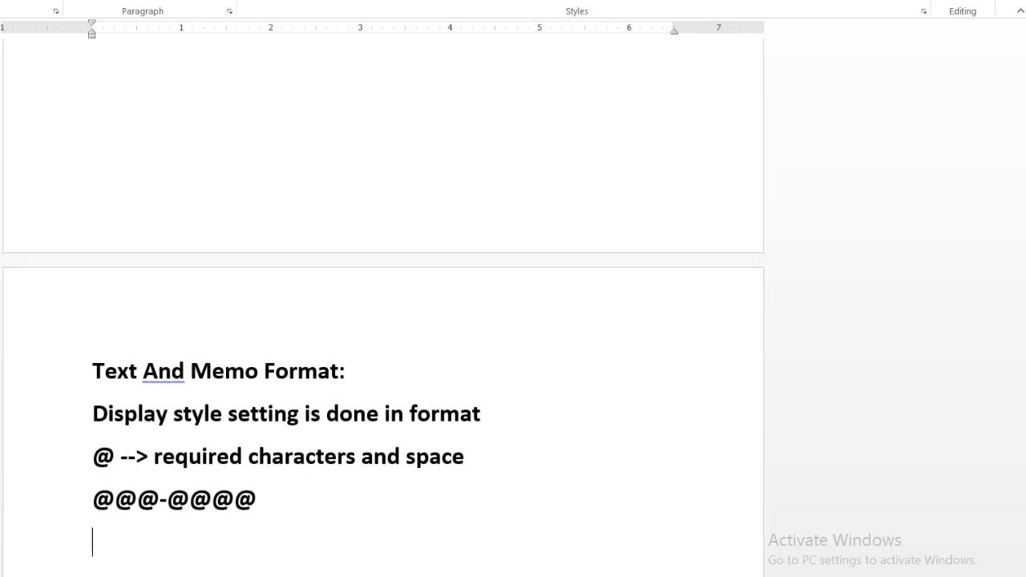
type("&--> optiona")
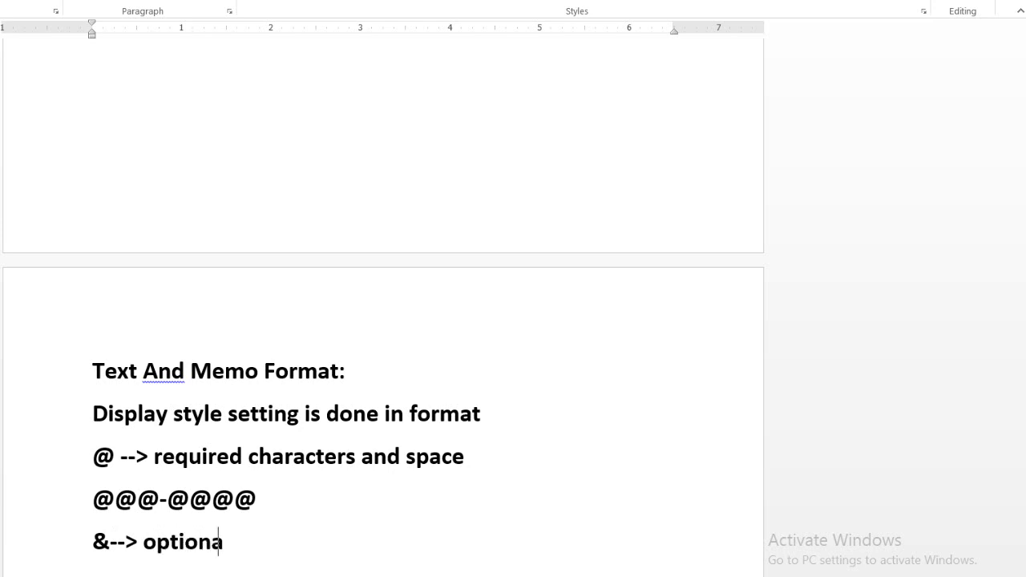
type("l charac")
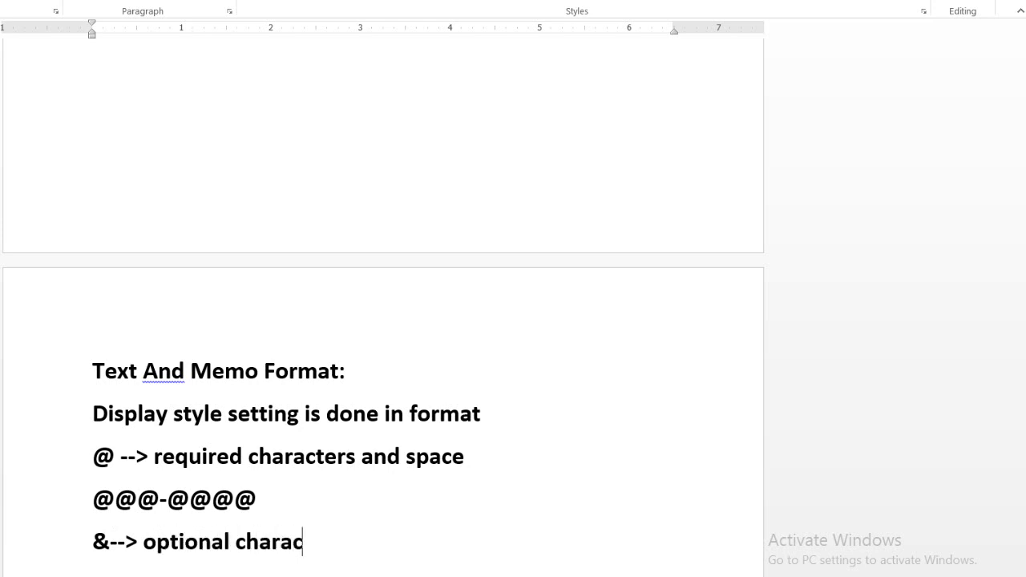
type("ter or s")
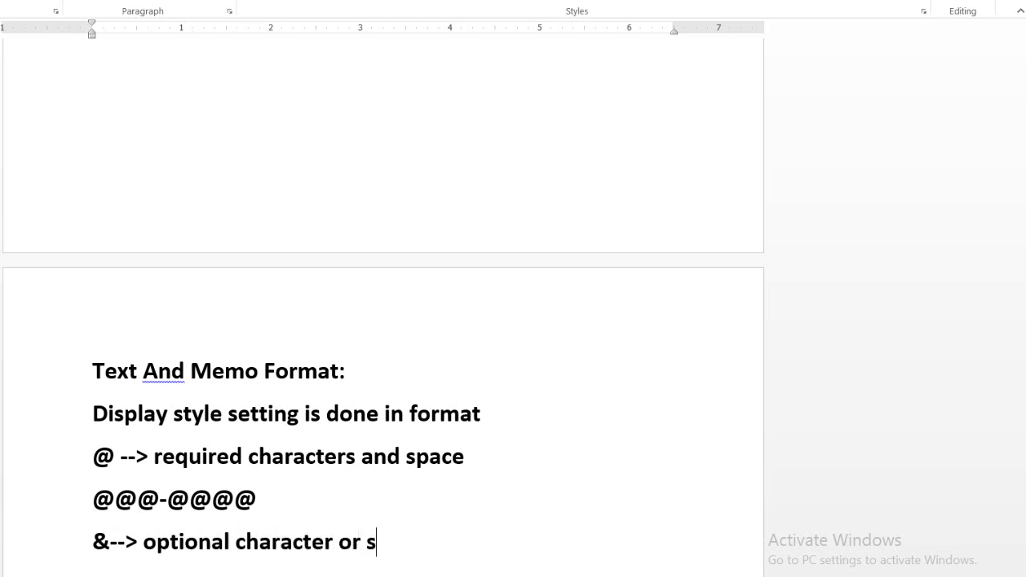
type("paces")
Step: Add the example format "@@&-@@&&&" on a new line below the & explanation
key("Return")
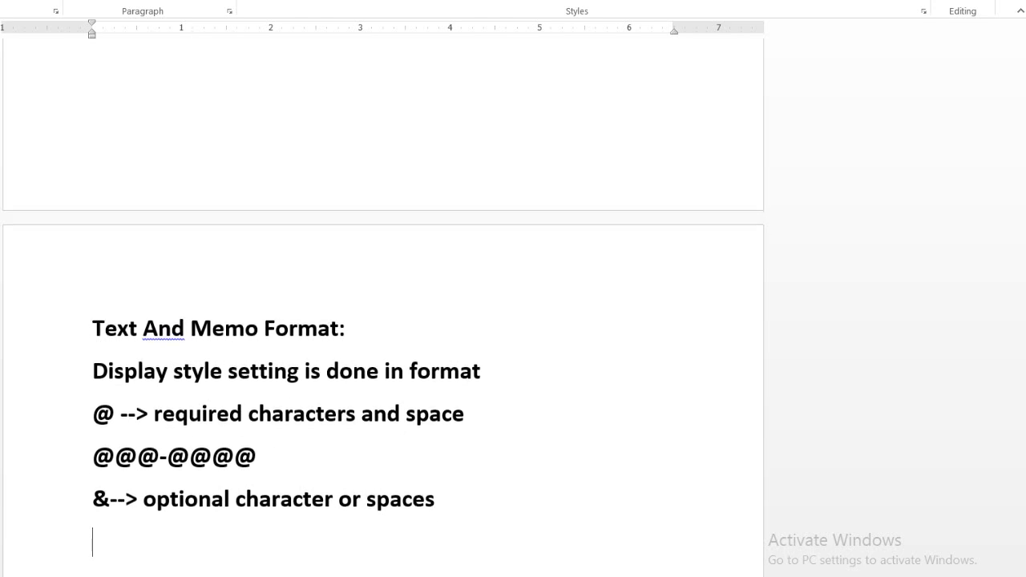
type("@@")
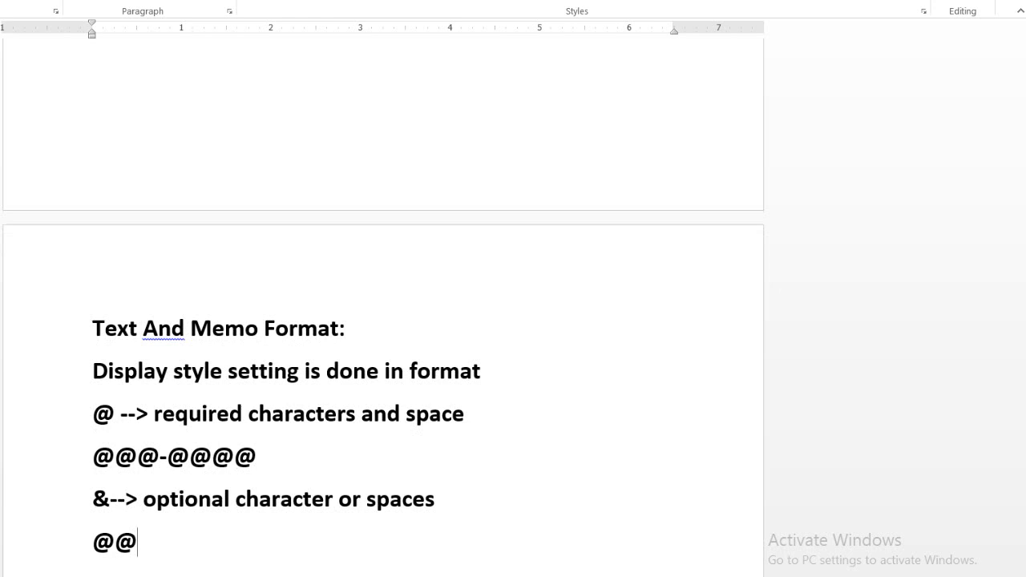
type("&-@@")
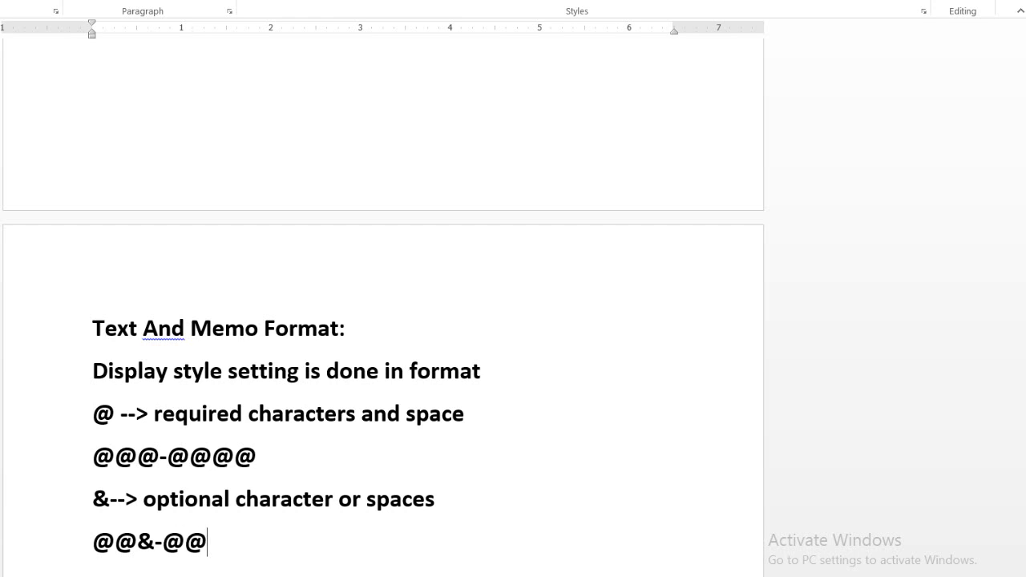
type("&&&")
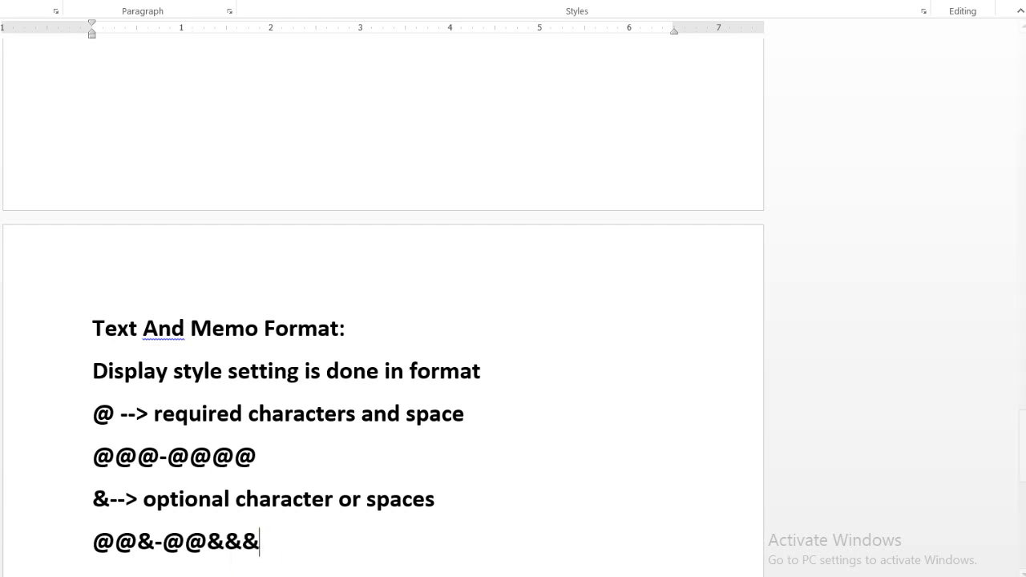
left_click_drag(93, 544, 152, 553)
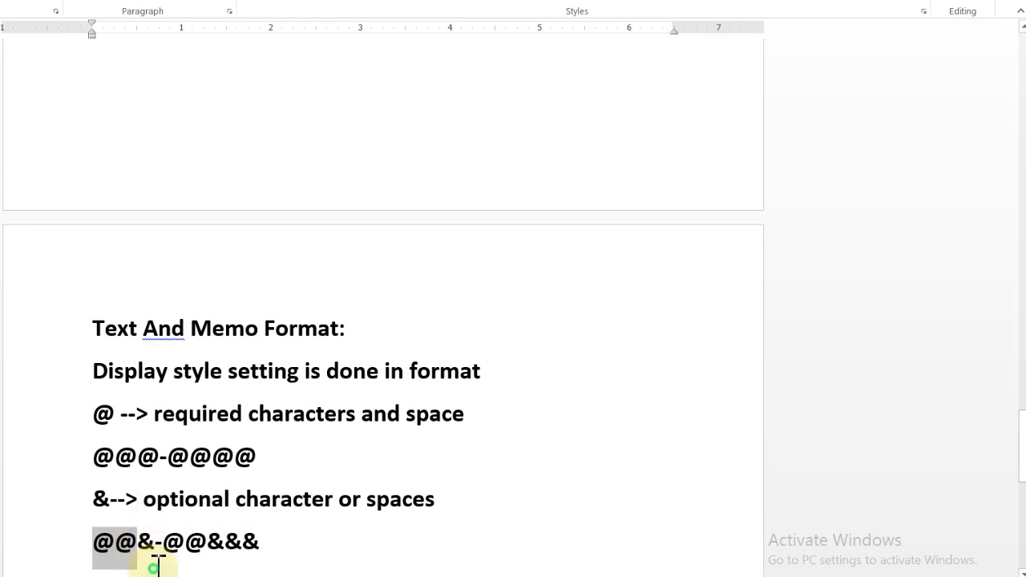
left_click(154, 553)
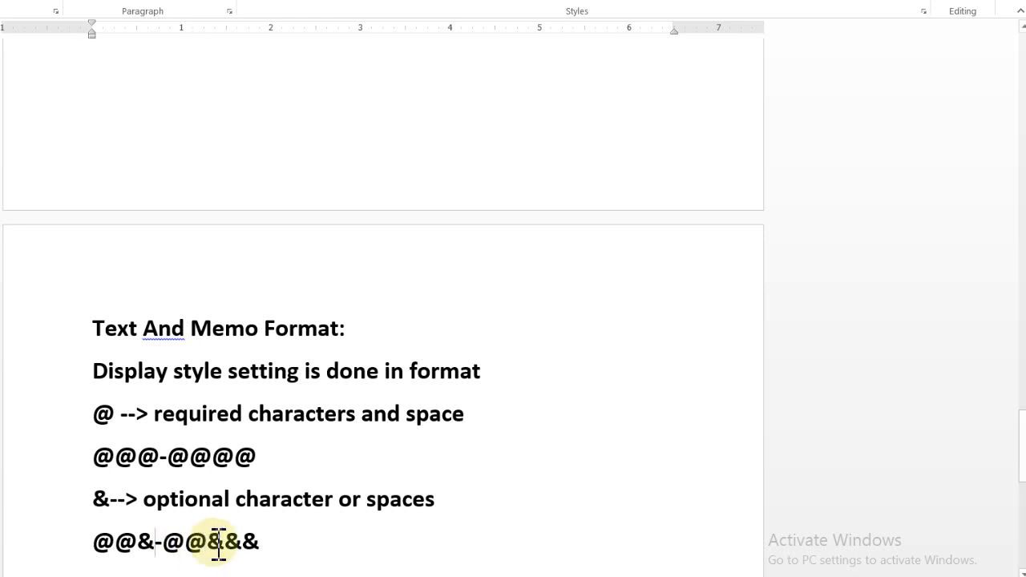
left_click(266, 548)
Step: Write "< → convert to lower case" on a new line under the @@&-@@&&& example
key("Return")
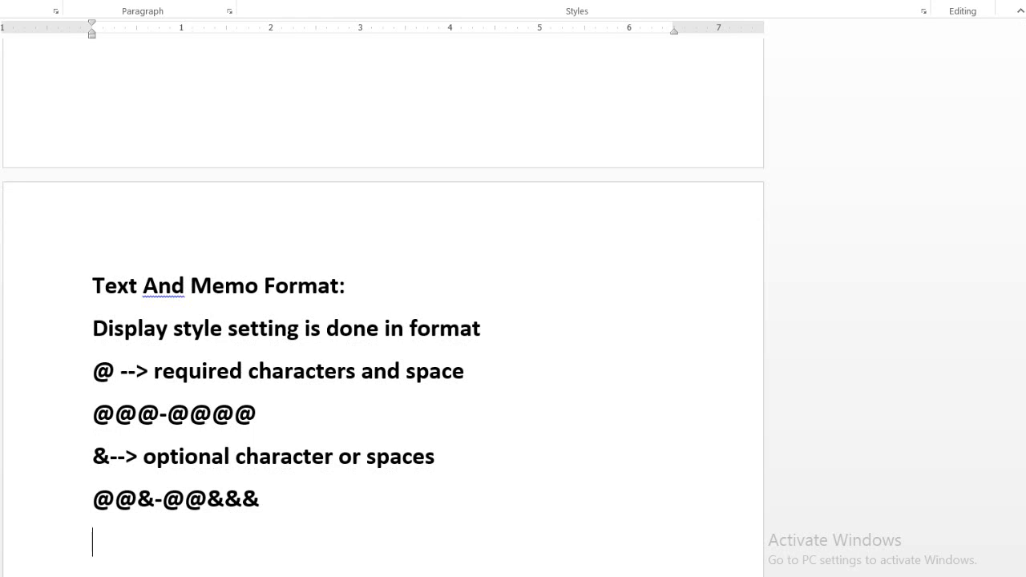
type("< --> conve")
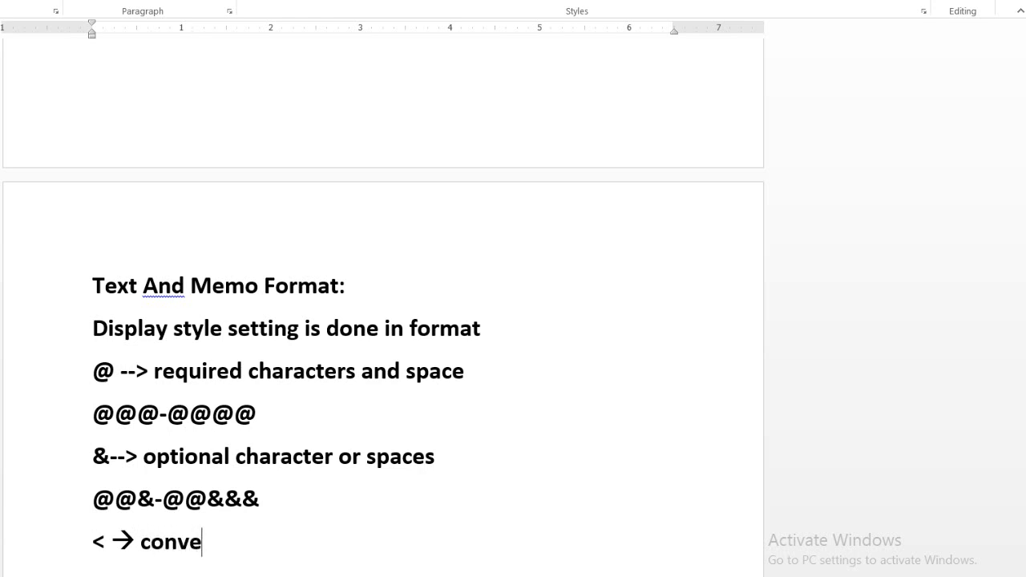
type("rt to lo")
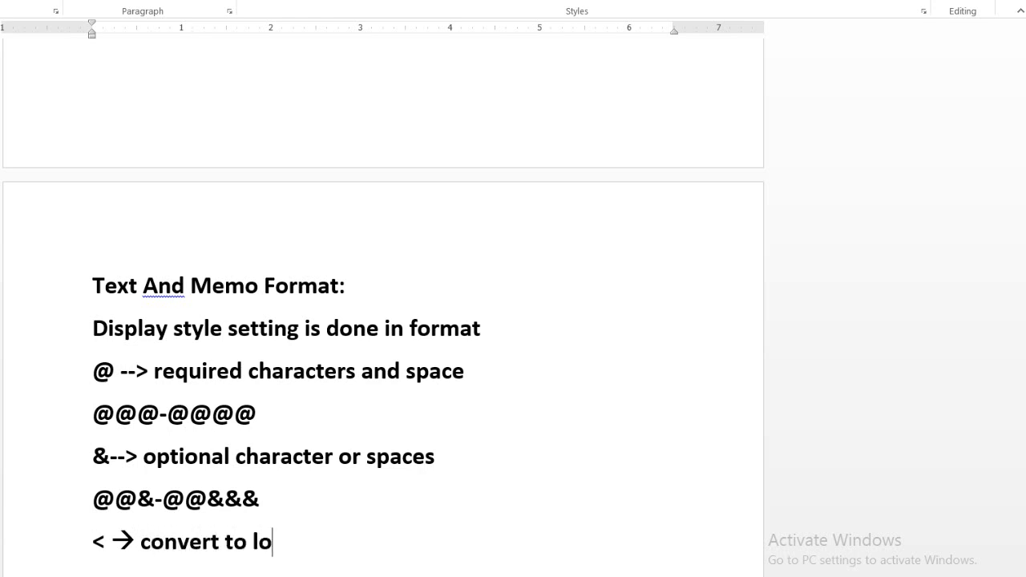
type("wer case")
Step: Add the example line "<: ABC" below the lower case explanation
key("Return")
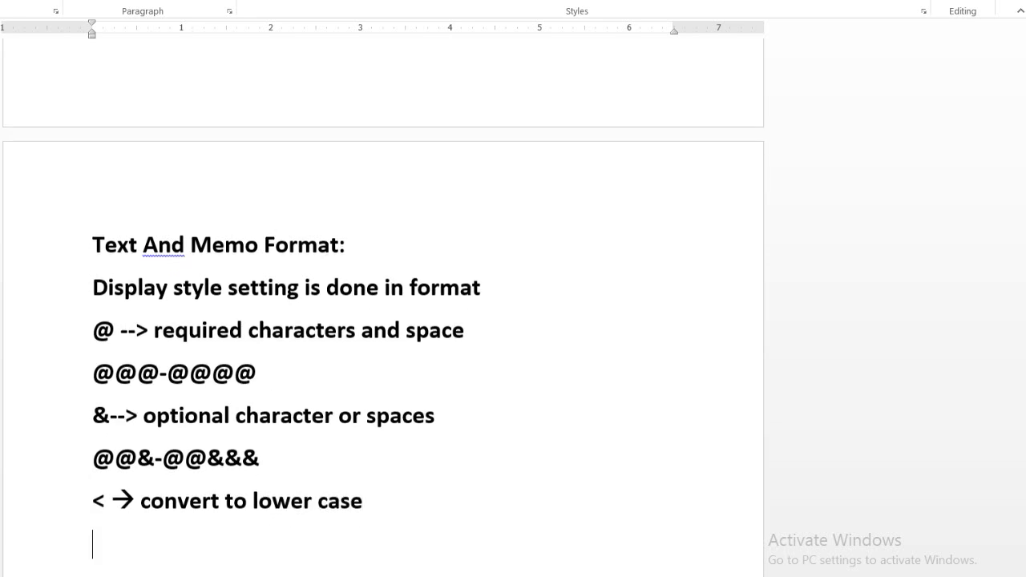
type("<")
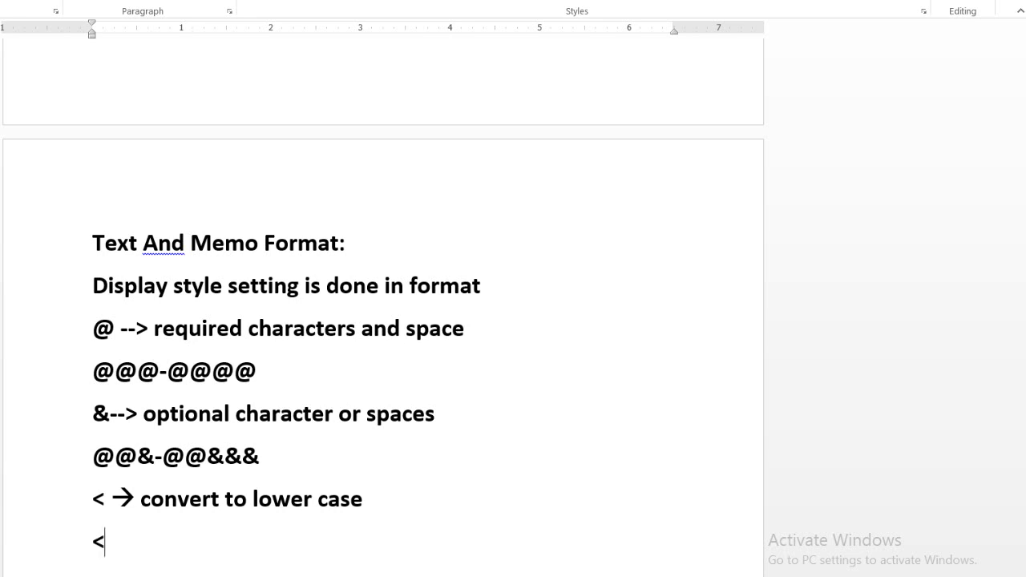
type(":  ABD")
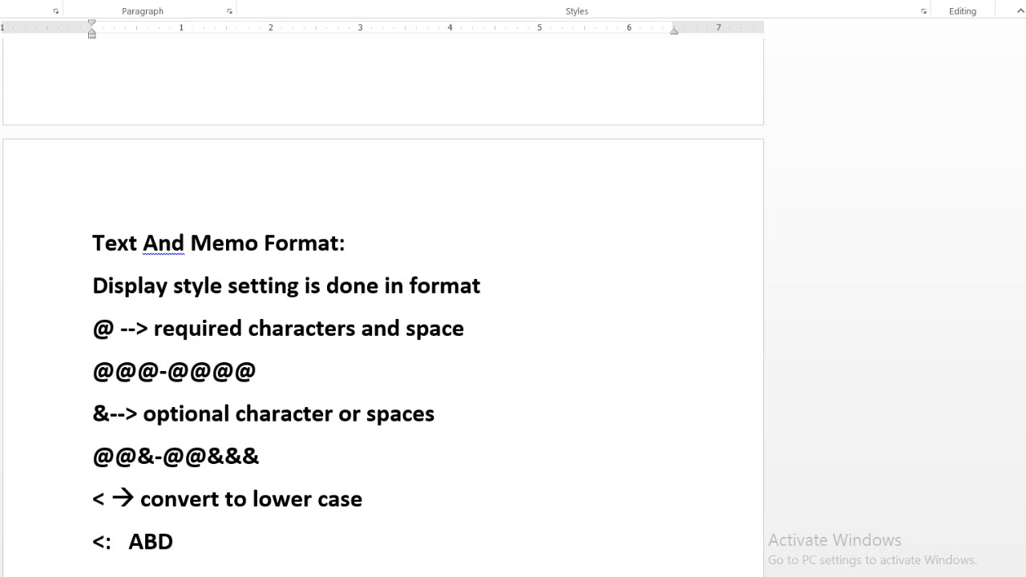
key("BackSpace")
type("C")
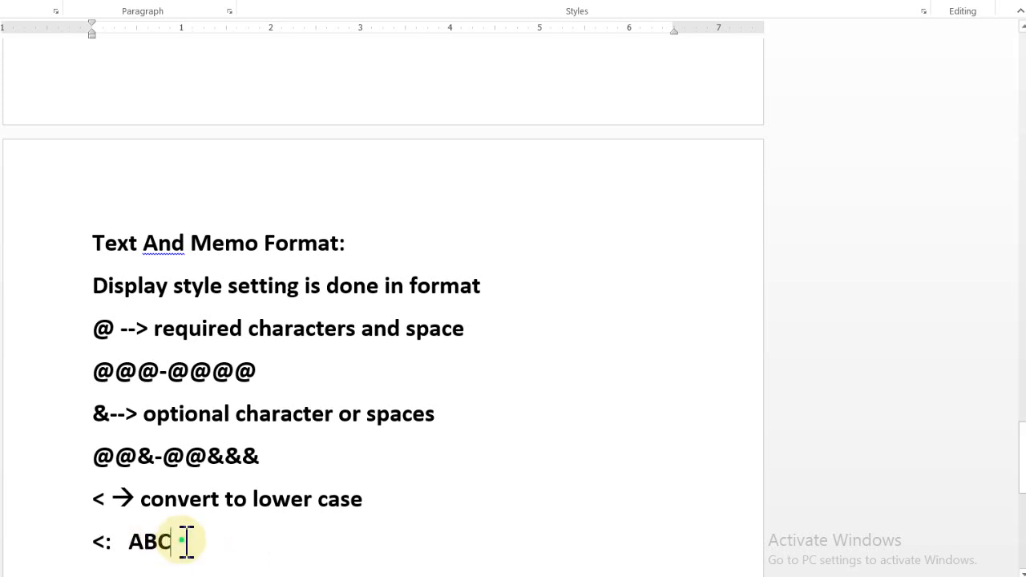
Step: Change the case of the example text ABC to lowercase and place the cursor below it
left_click_drag(183, 543, 131, 543)
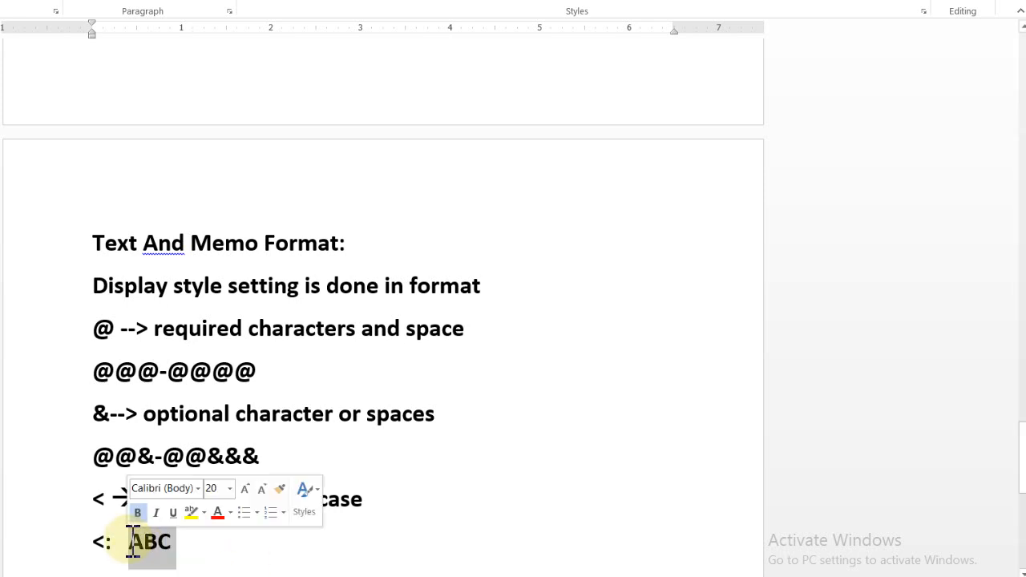
left_click(44, 1)
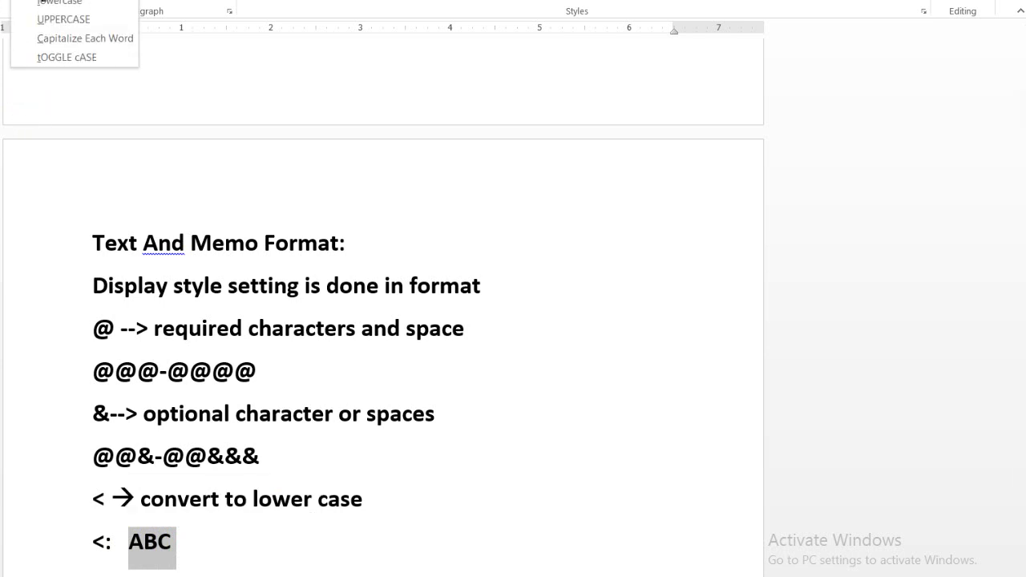
left_click(49, 8)
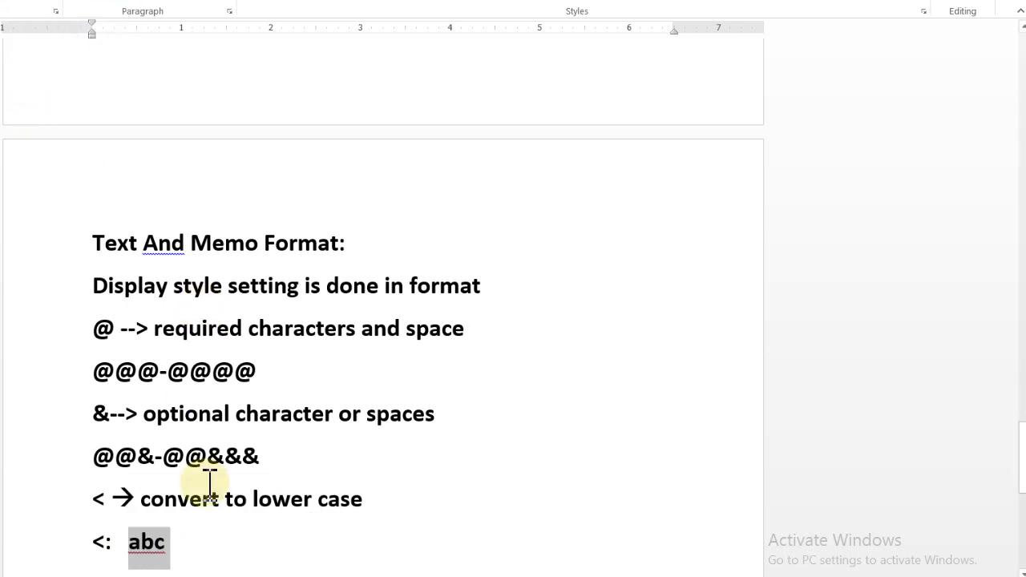
left_click(199, 570)
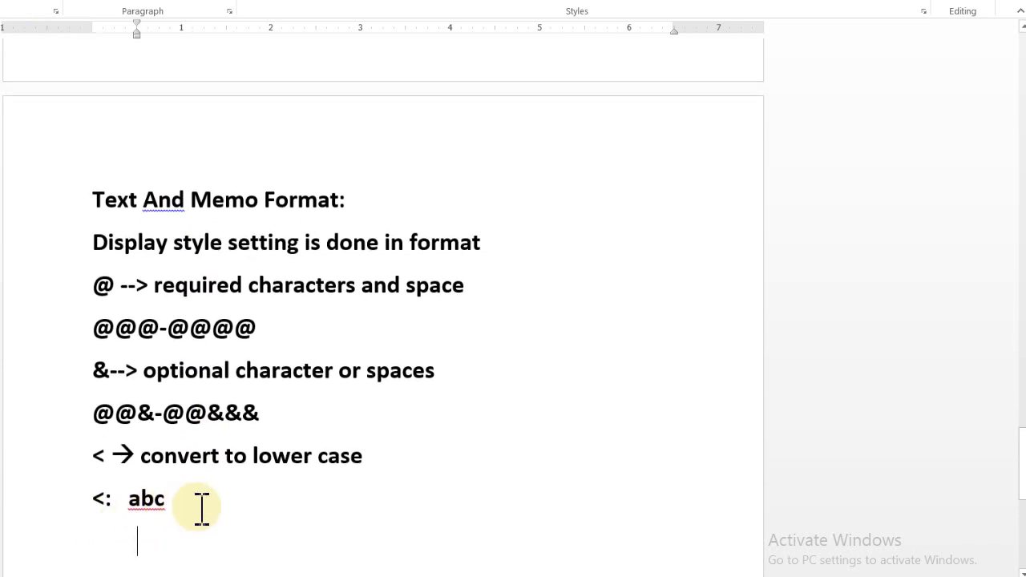
key("BackSpace")
type(">")
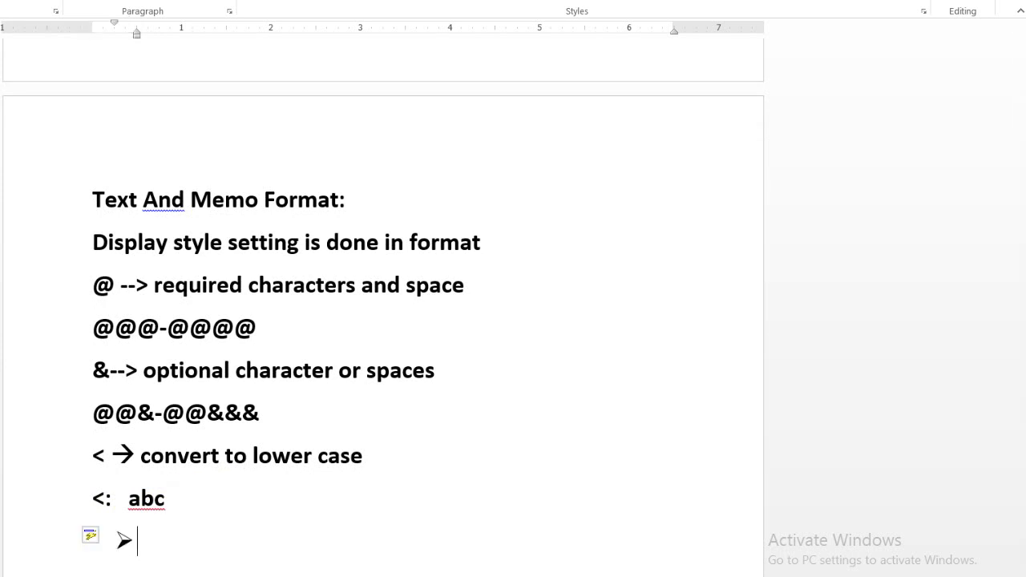
type(" -->")
key("BackSpace")
key("BackSpace")
key("BackSpace")
key("BackSpace")
key("BackSpace")
type(">")
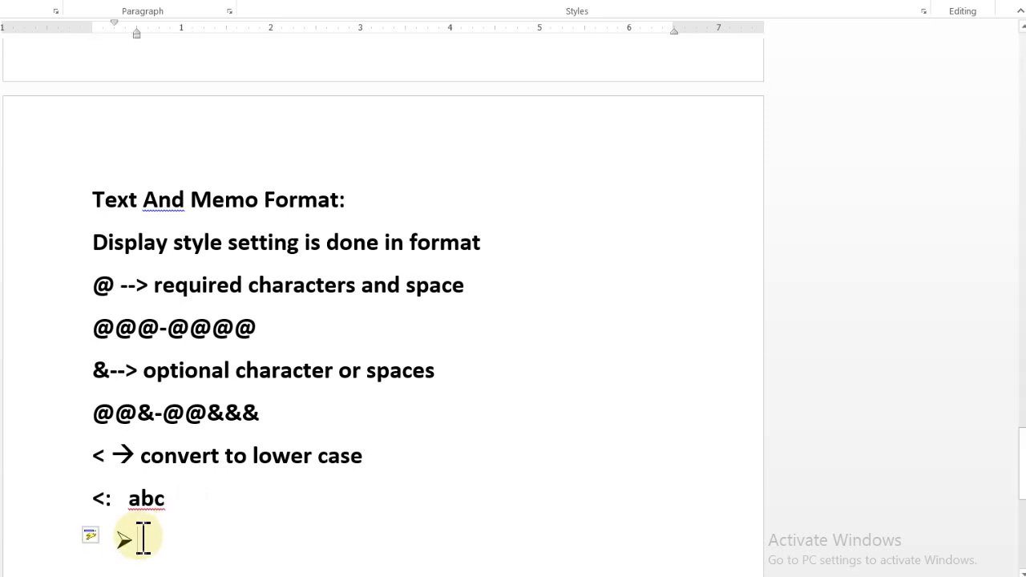
Step: Start the line below the abc example with a plain ">" by reverting the automatic bullet formatting
key("BackSpace")
type(">")
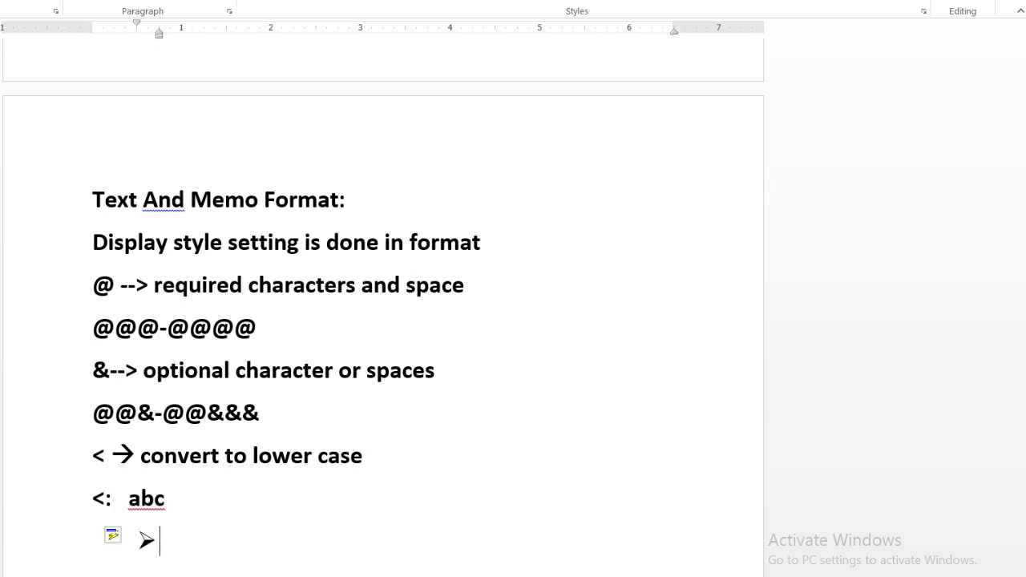
left_click(116, 539)
left_click(160, 479)
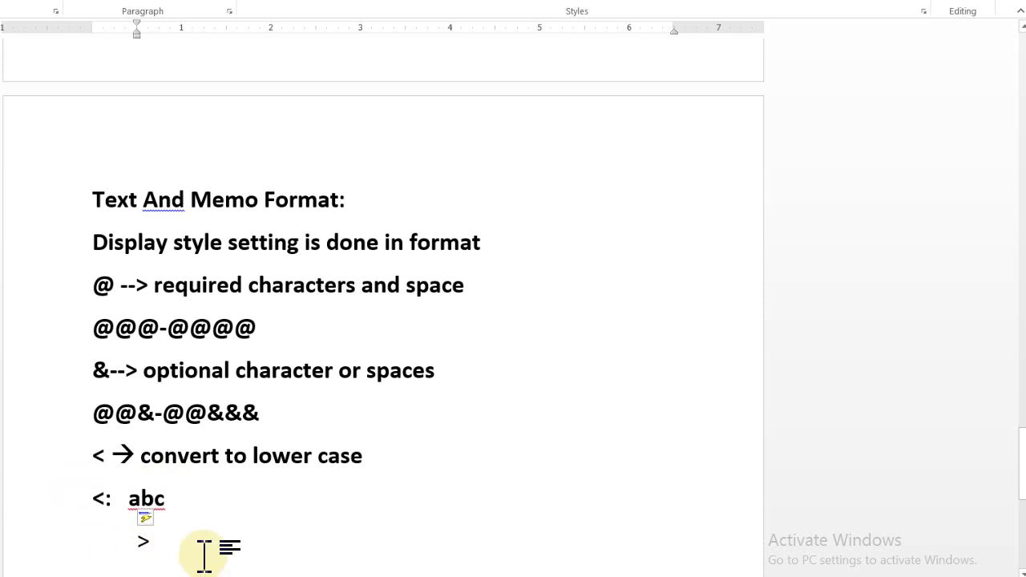
Step: Complete the line as "> → convert to upper case" and start a new line below it
type("=")
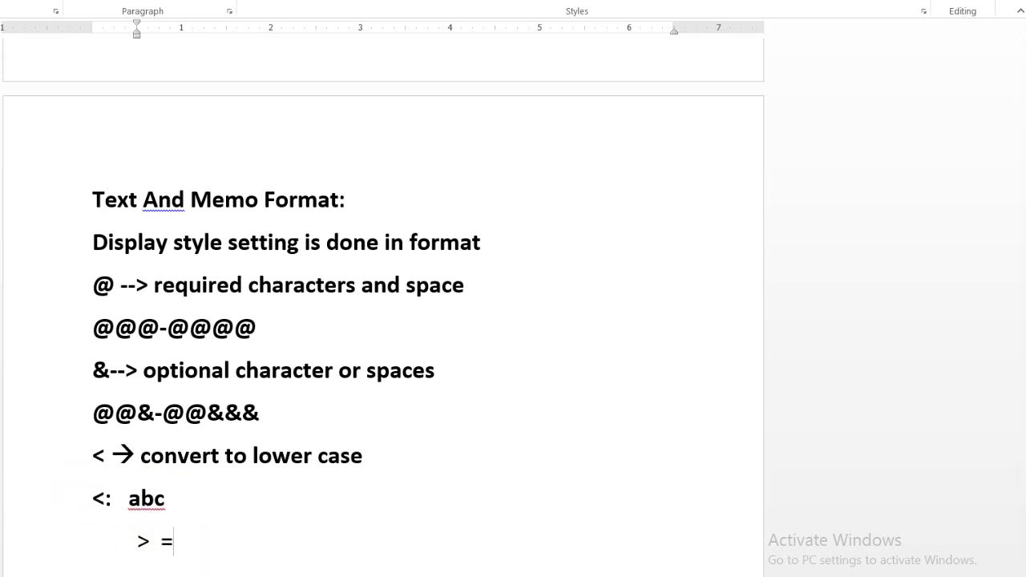
key("BackSpace")
type("--")
type("> ")
type("convert")
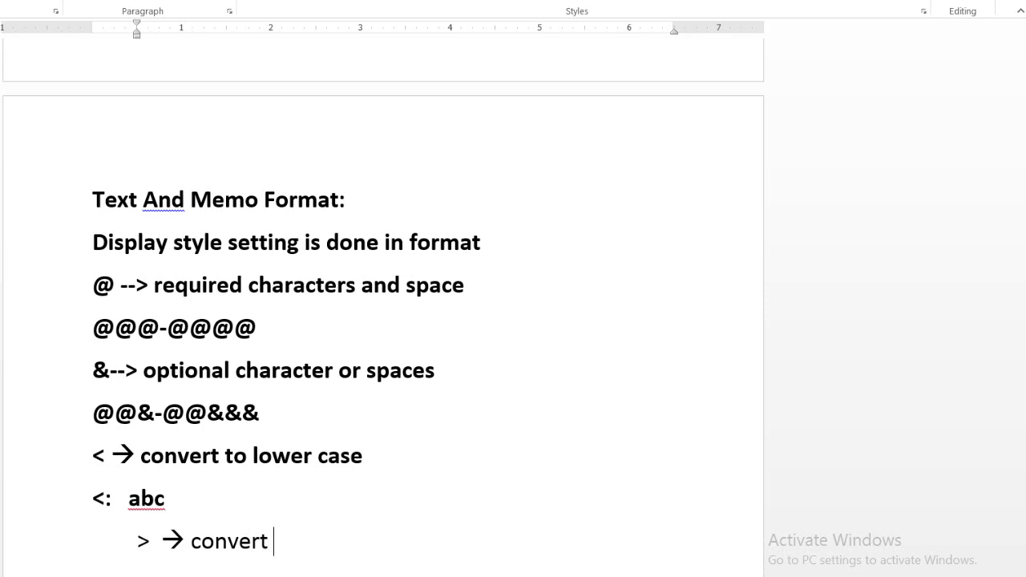
type(" to upper ")
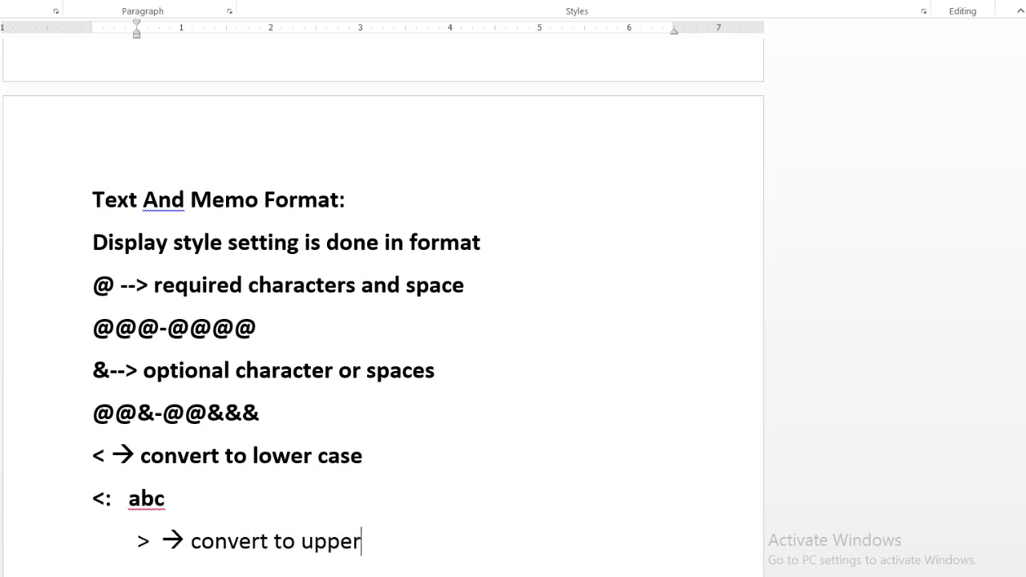
type("case")
key("Return")
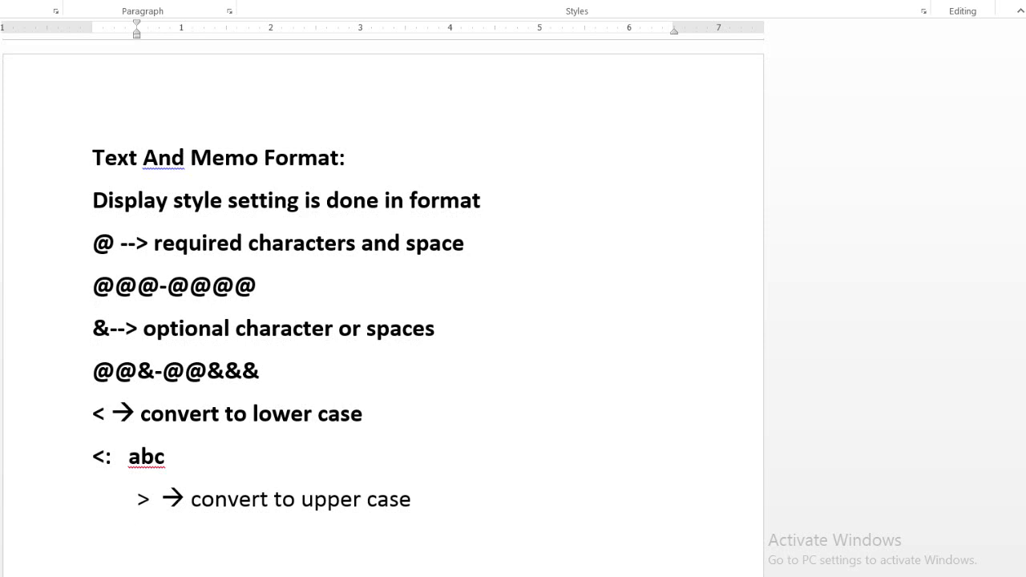
Step: Add the example line ">: Abc →" below the upper case explanation and paste a copy of Abc after the arrow
type(">: Abc")
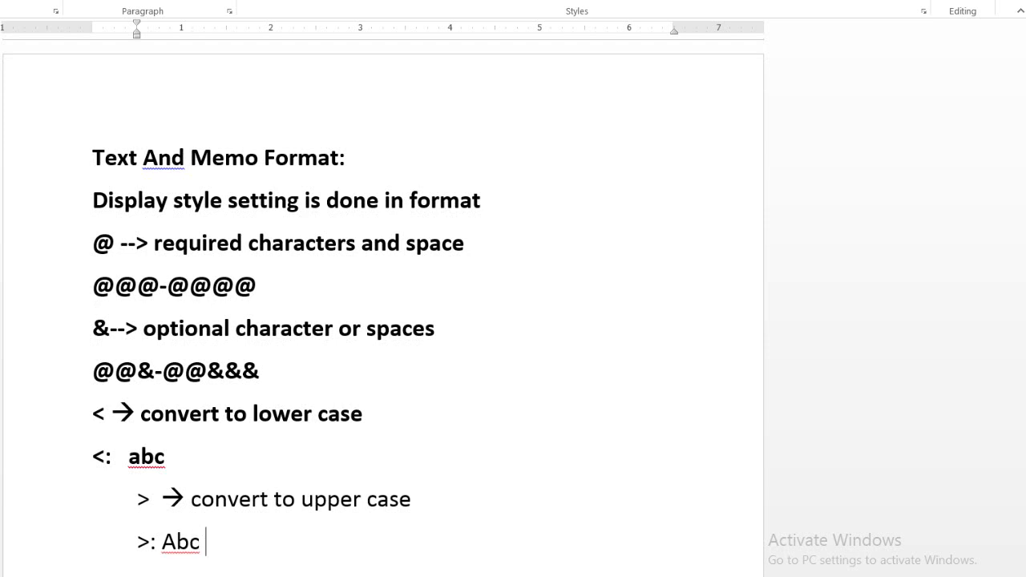
type(" -->")
left_click_drag(201, 545, 166, 544)
key("ctrl+c")
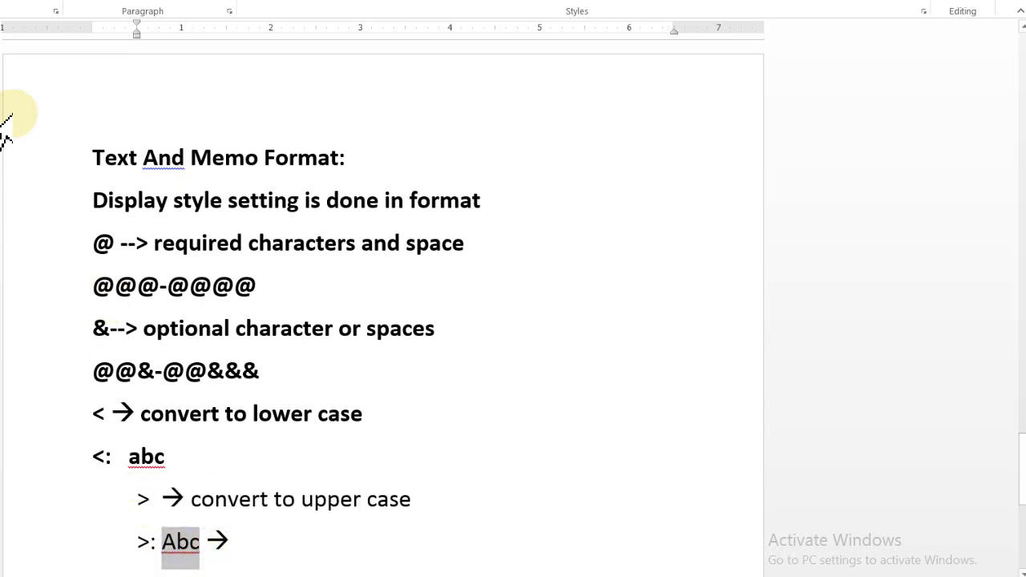
left_click(255, 549)
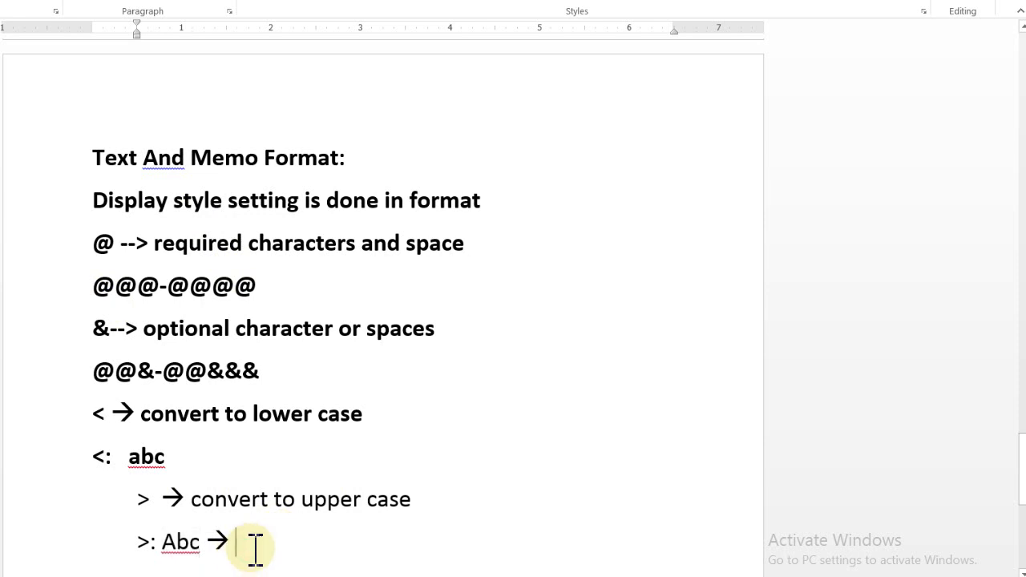
key("ctrl+v")
Step: Change the case of the copied Abc after the arrow to uppercase
left_click_drag(294, 543, 233, 541)
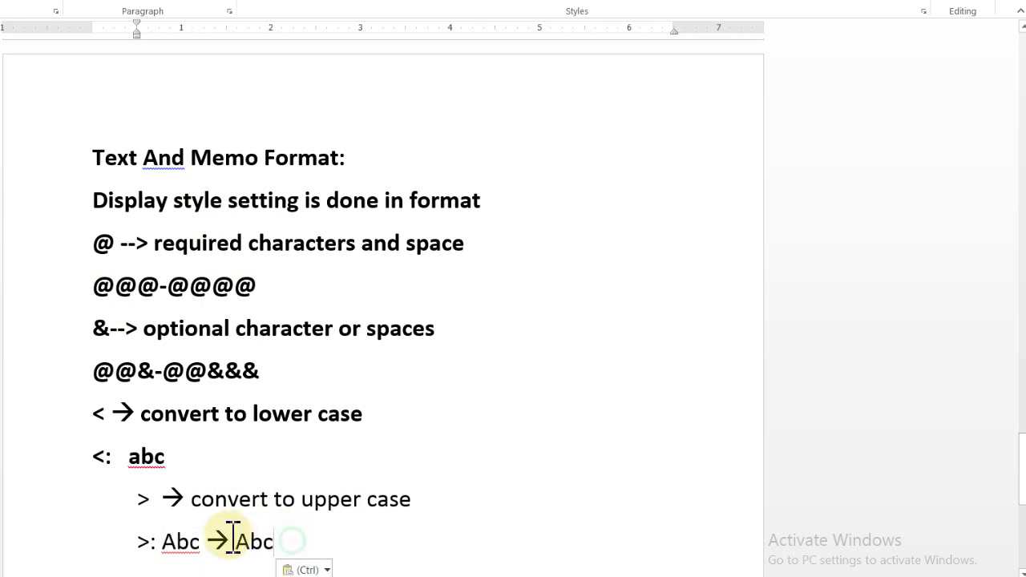
left_click(47, 3)
left_click(32, 14)
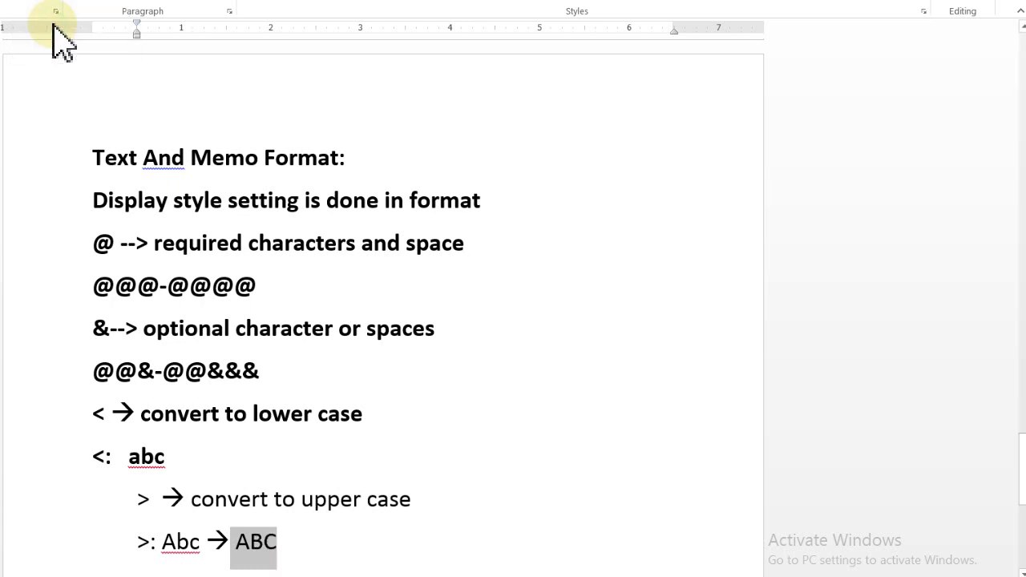
left_click(323, 525)
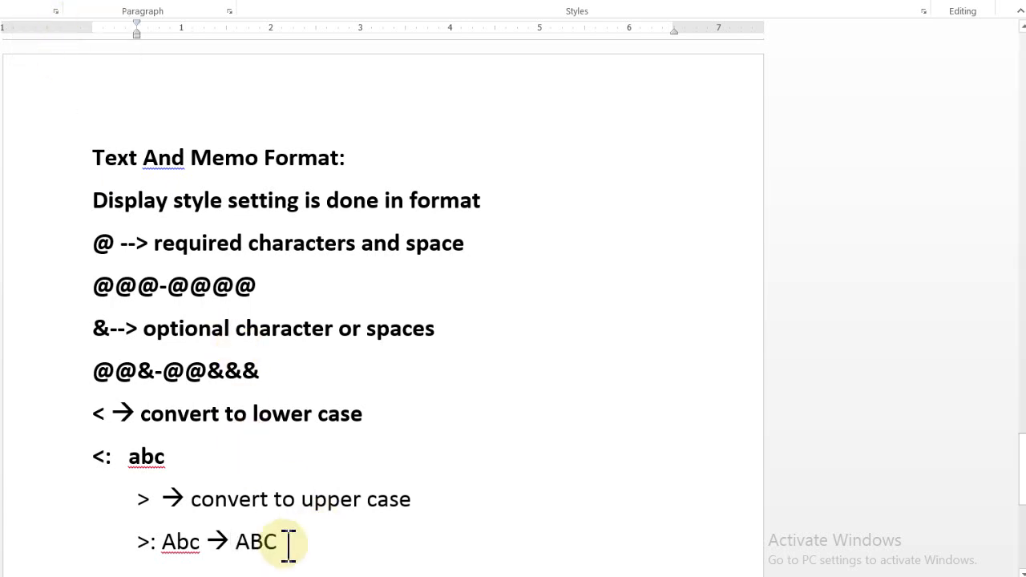
Step: Write "\ → To add a symbol" on a new line under the upper case example
key("Return")
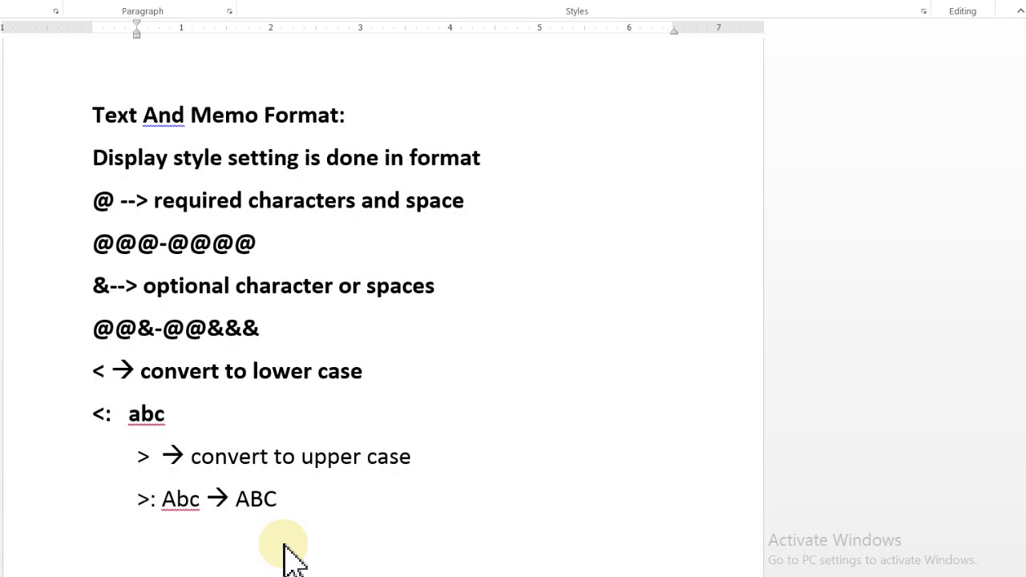
type("\\")
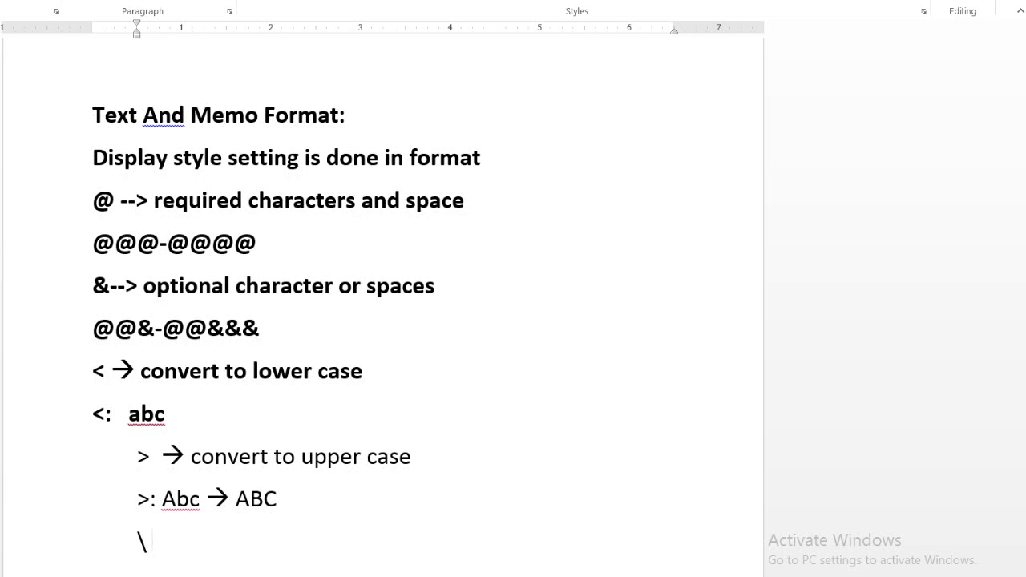
type("-->")
type("To add a")
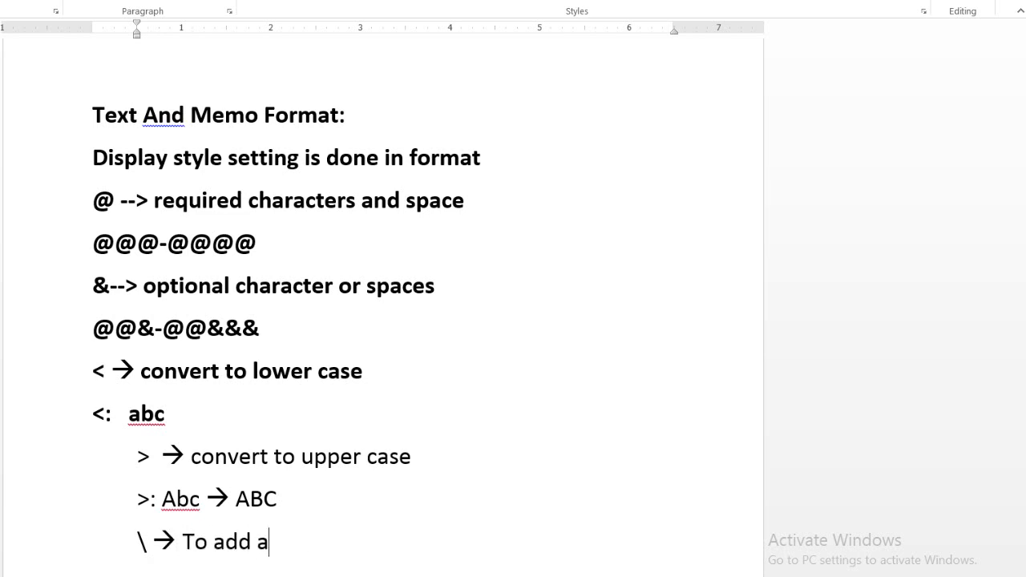
type(" symbo")
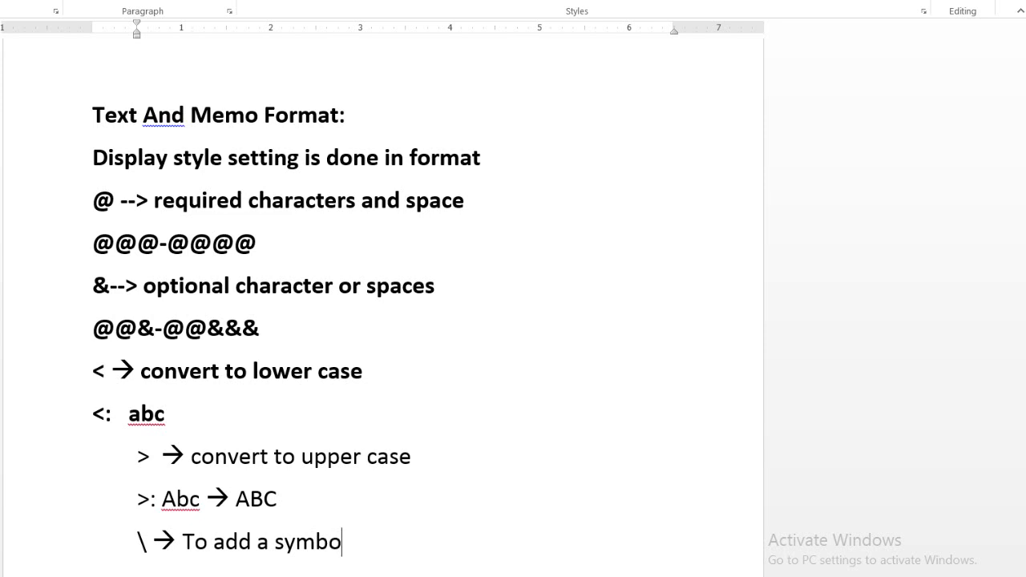
type("l")
key("Return")
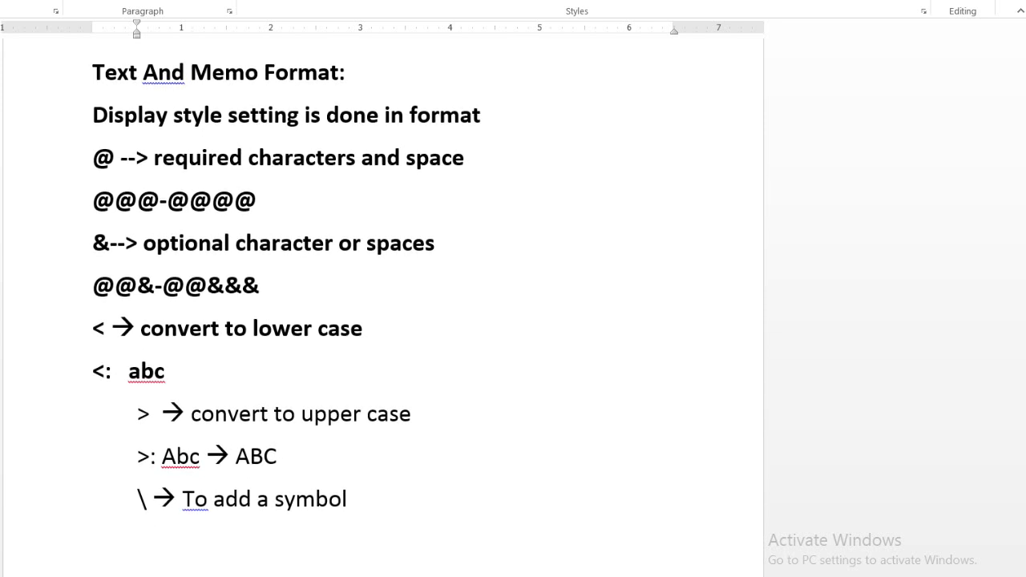
Step: Add the example format "@@\#" below the symbol explanation and place the cursor on the line under it
type("@@\\#")
key("Return")
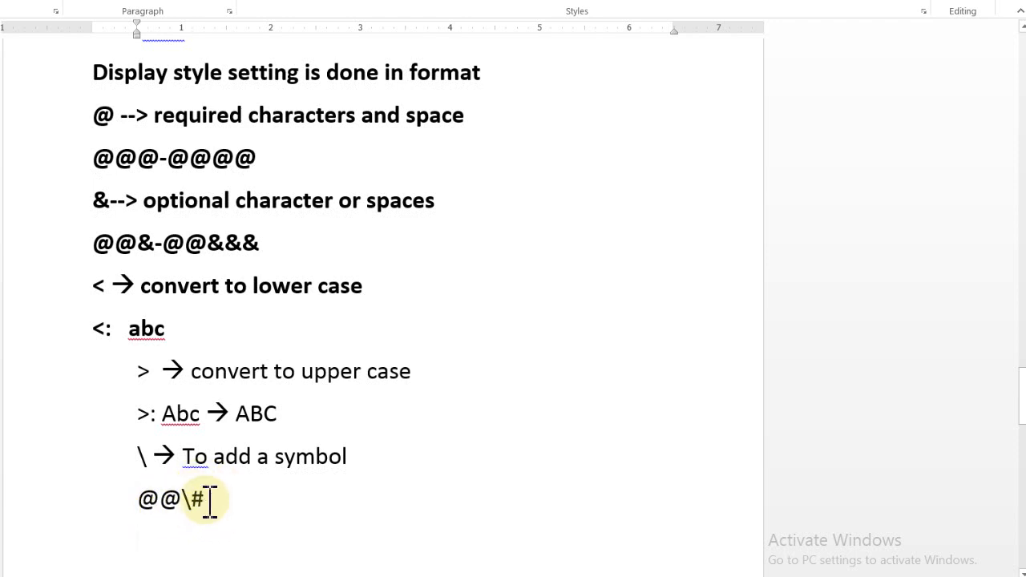
left_click_drag(209, 501, 195, 501)
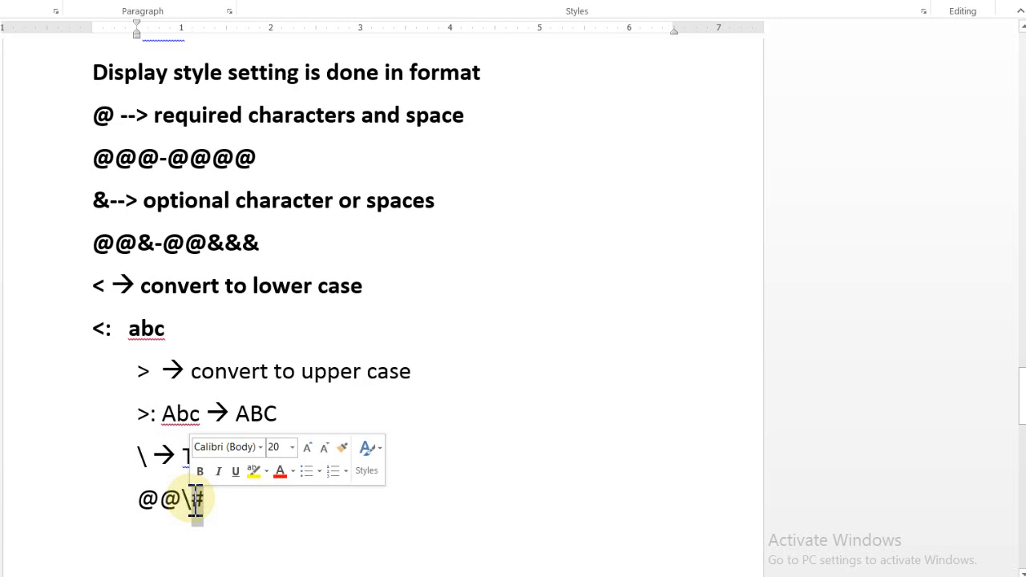
left_click(174, 538)
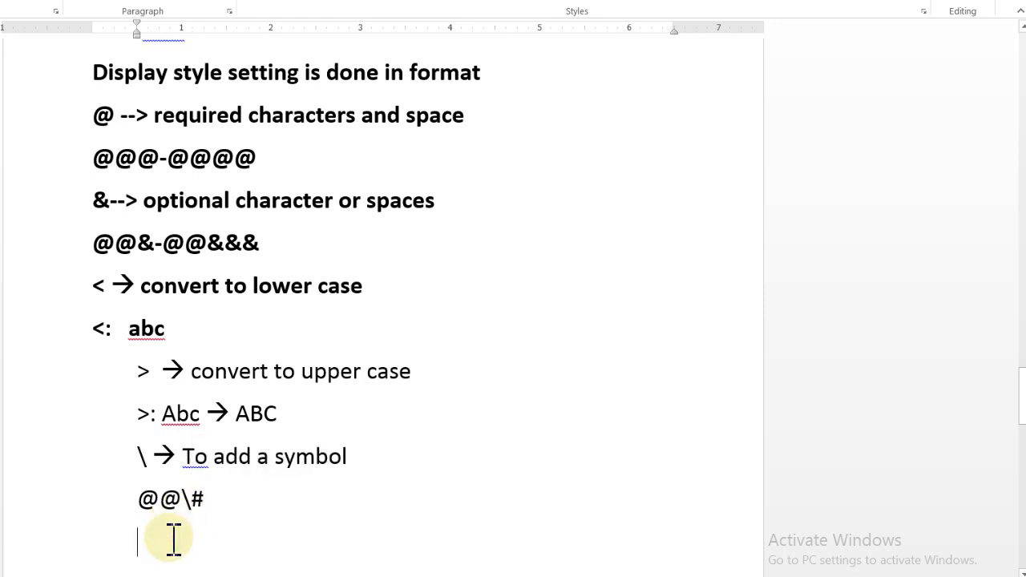
Step: Write the example result "As → As#" under the @@\# format
type("as")
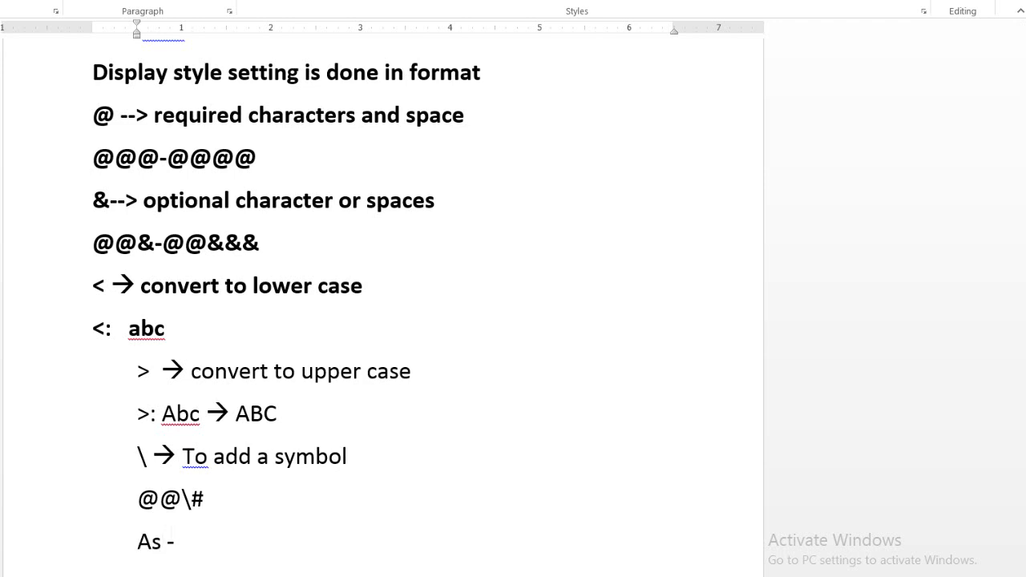
type(" --> ")
type("As#")
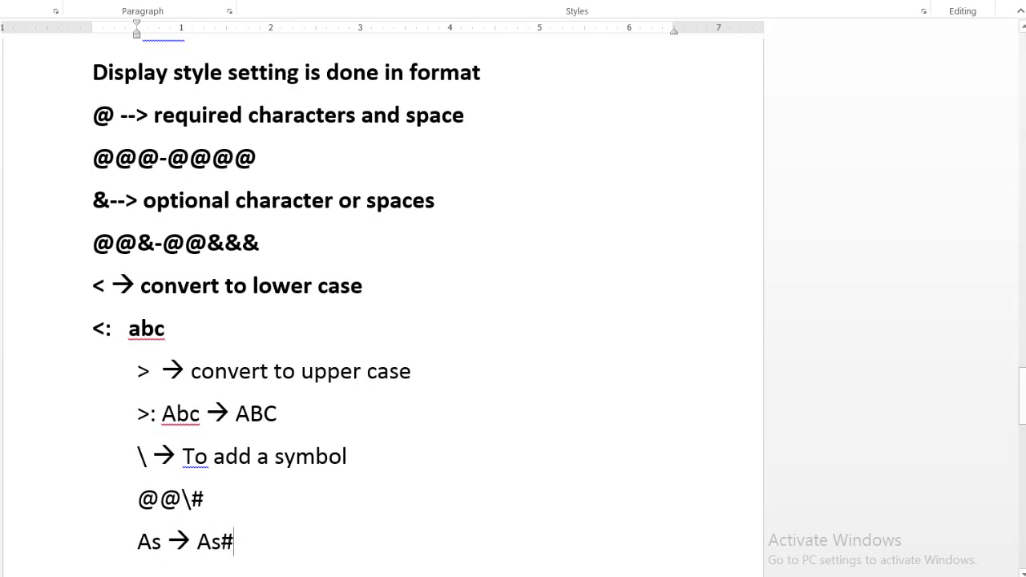
left_click(287, 524)
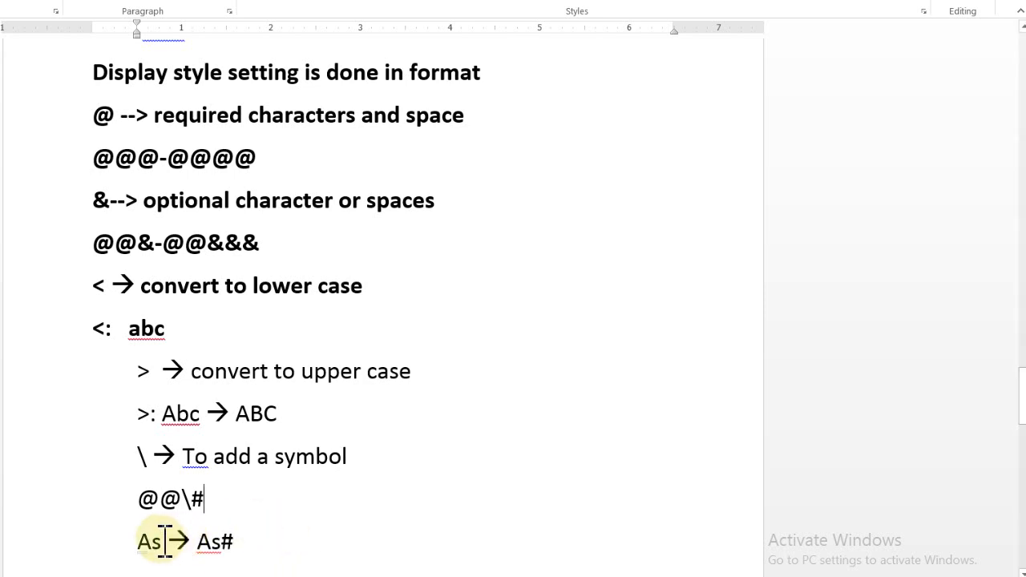
left_click_drag(162, 541, 136, 543)
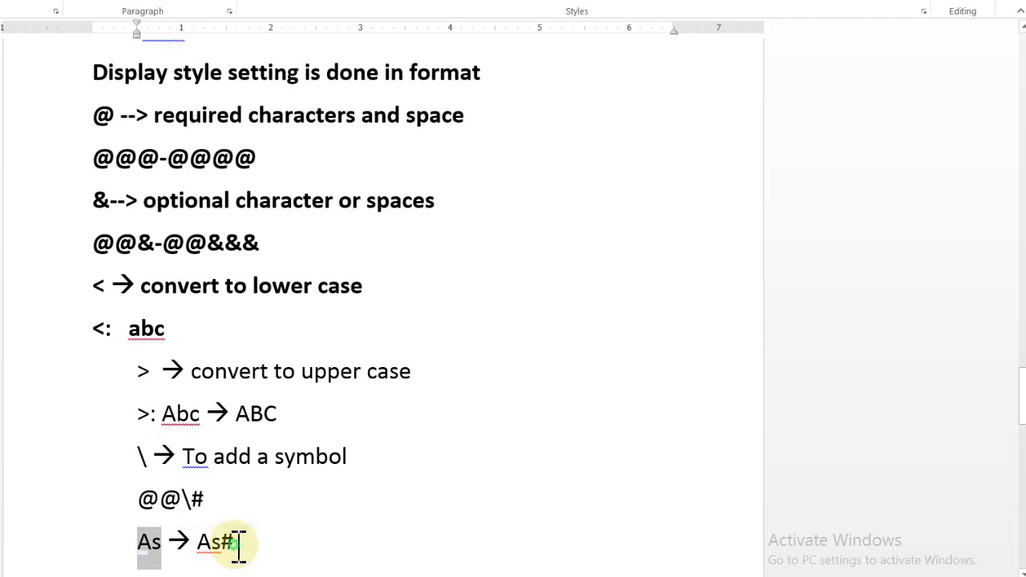
left_click_drag(238, 542, 200, 546)
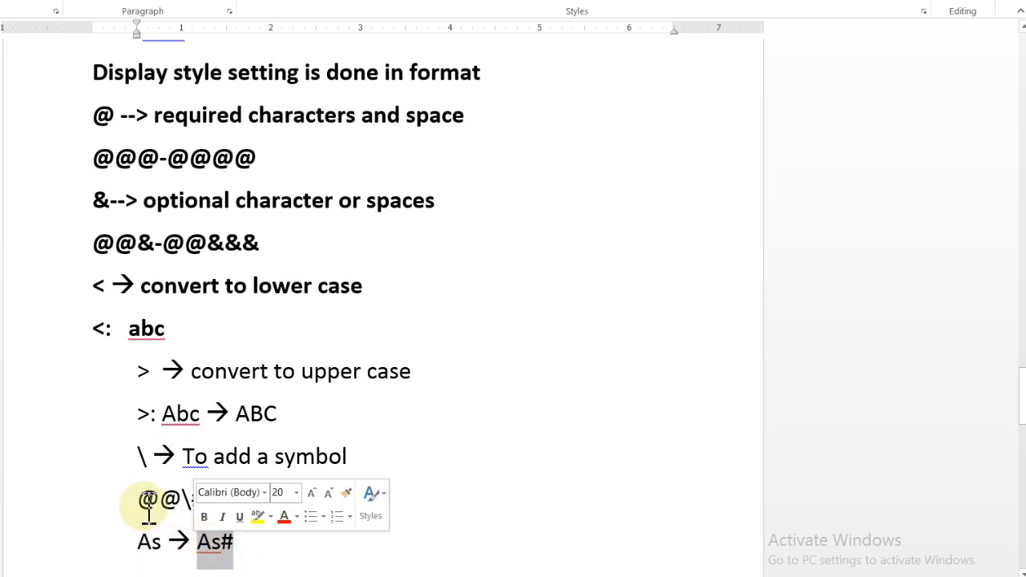
left_click(201, 500)
type("#")
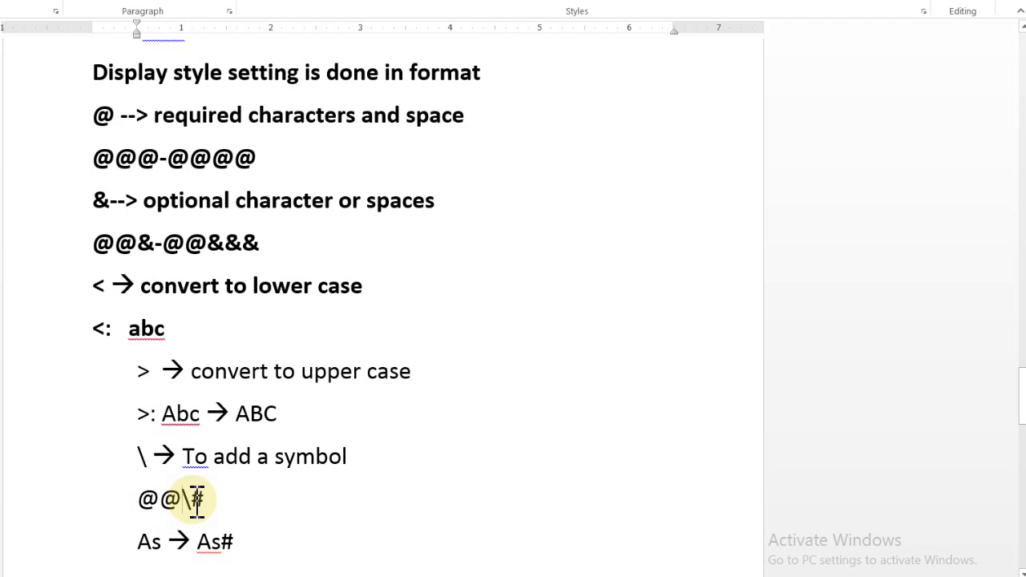
Step: Add the example format "@@@-@@" on a new line below the As → As# example
left_click(251, 544)
key("Return")
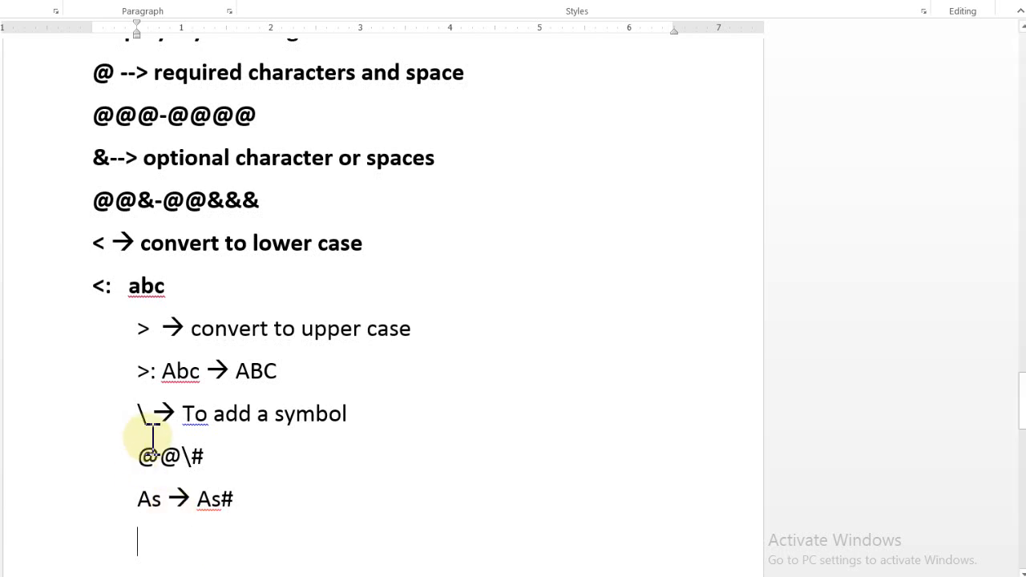
left_click_drag(155, 433, 118, 434)
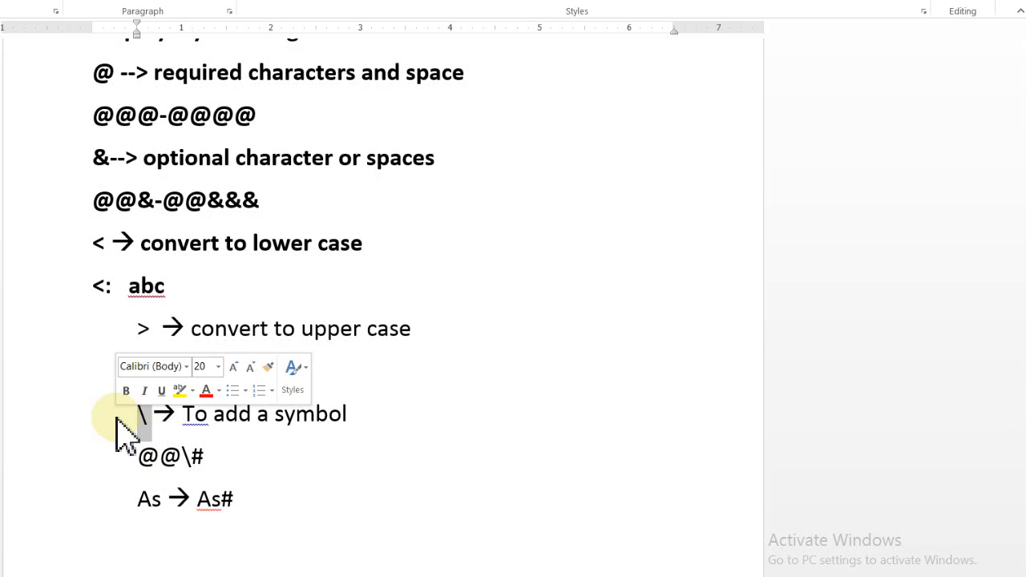
left_click(259, 513)
key("Down")
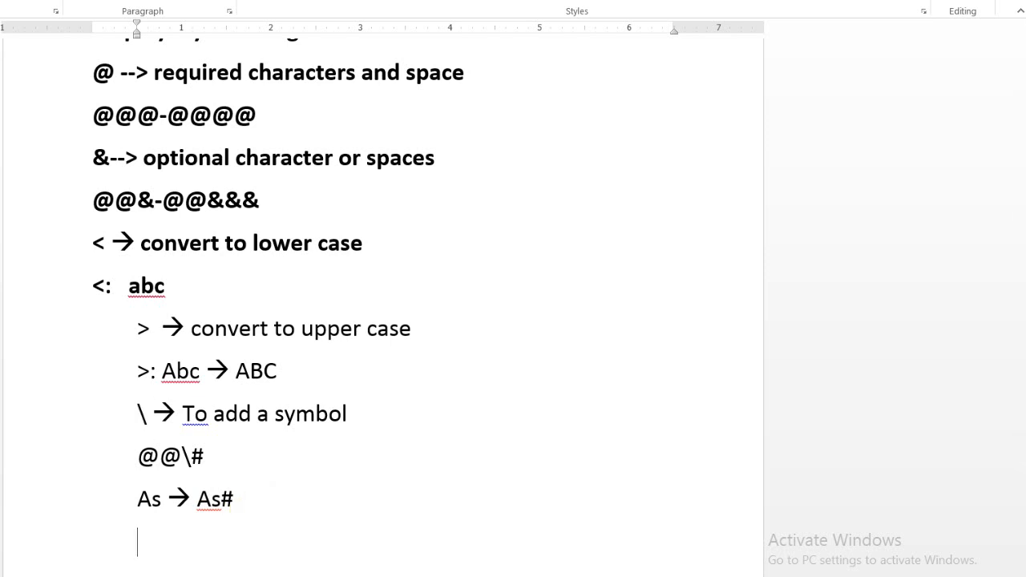
type("@@@")
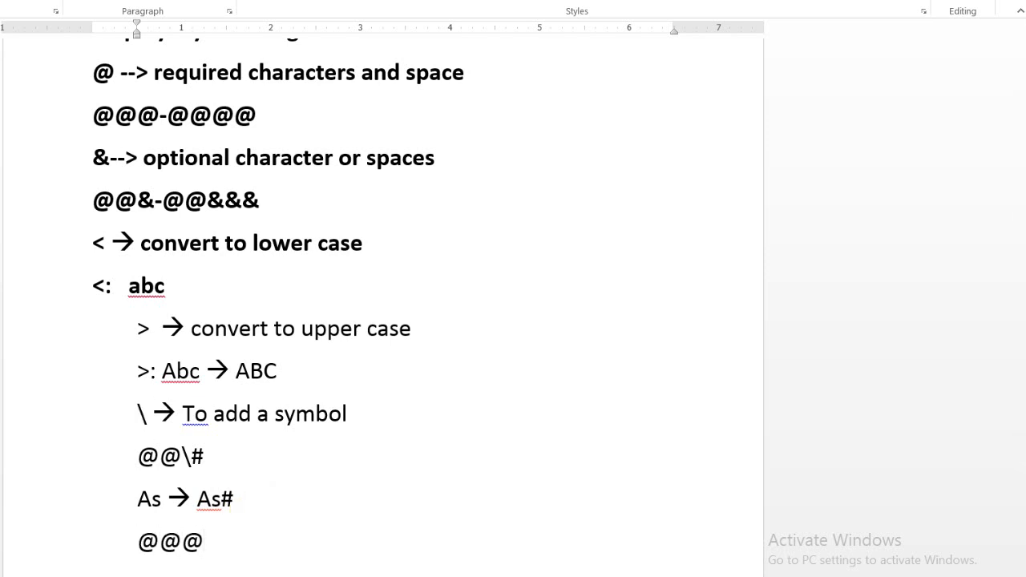
type("-@@")
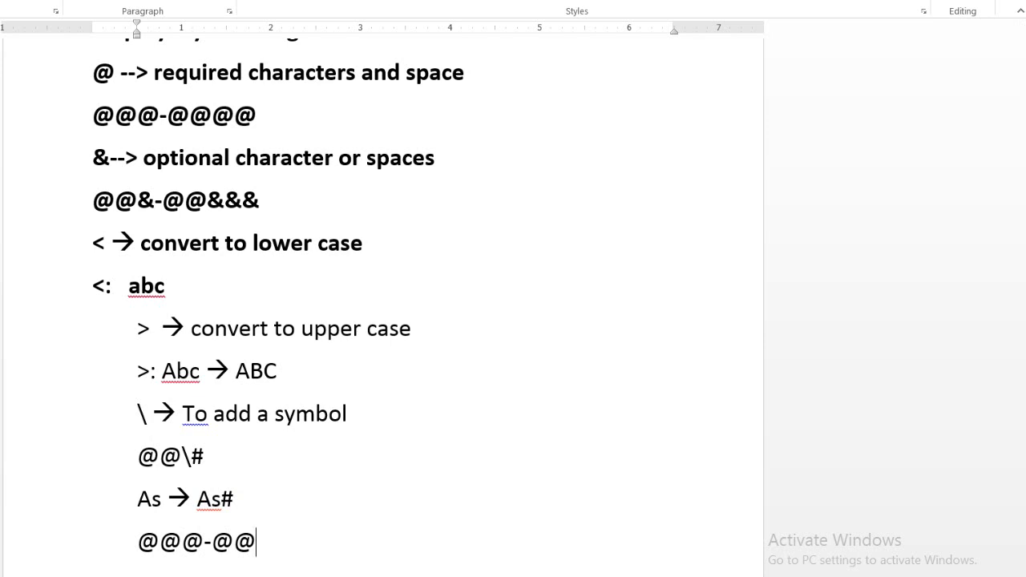
left_click_drag(266, 541, 119, 545)
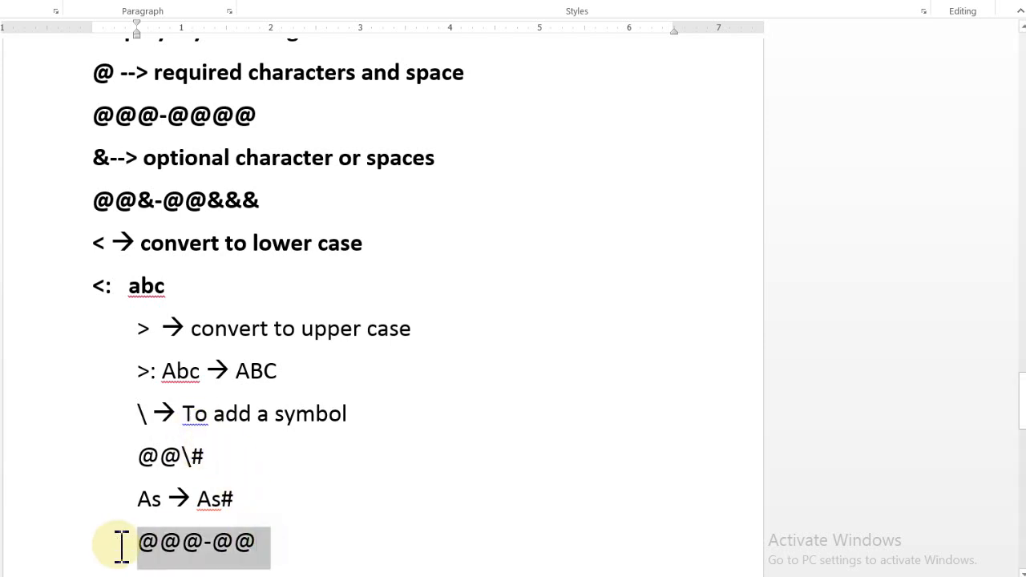
left_click(266, 565)
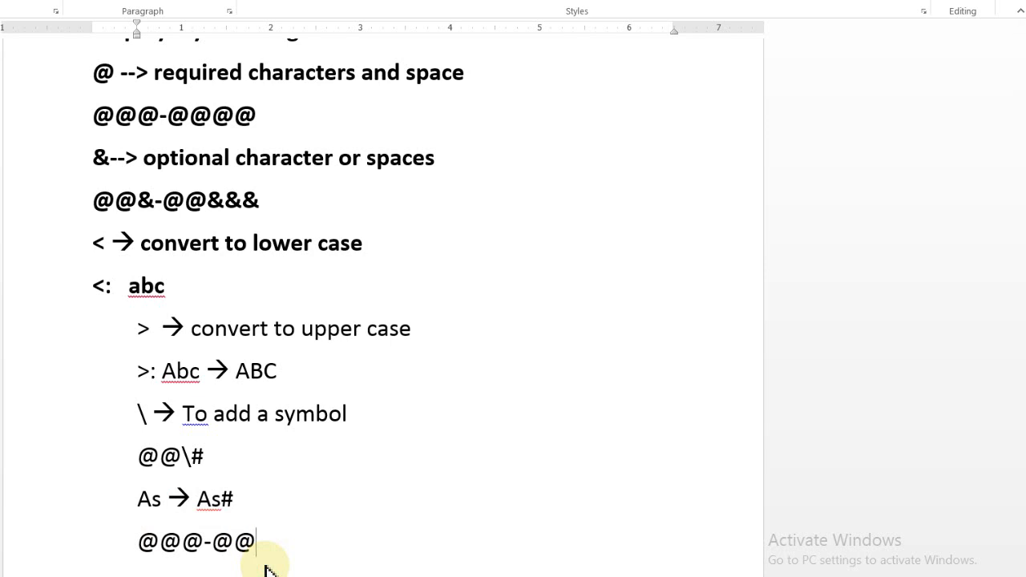
Step: Append ; “Message” after the @@@-@@ example format and select the word Message
type(";")
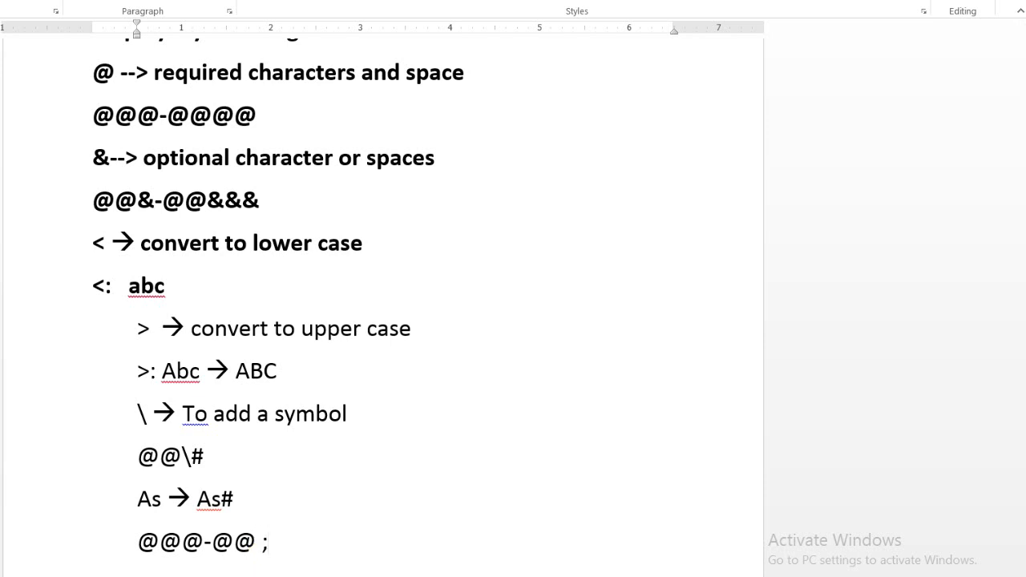
type(" \"\"")
type("Message”")
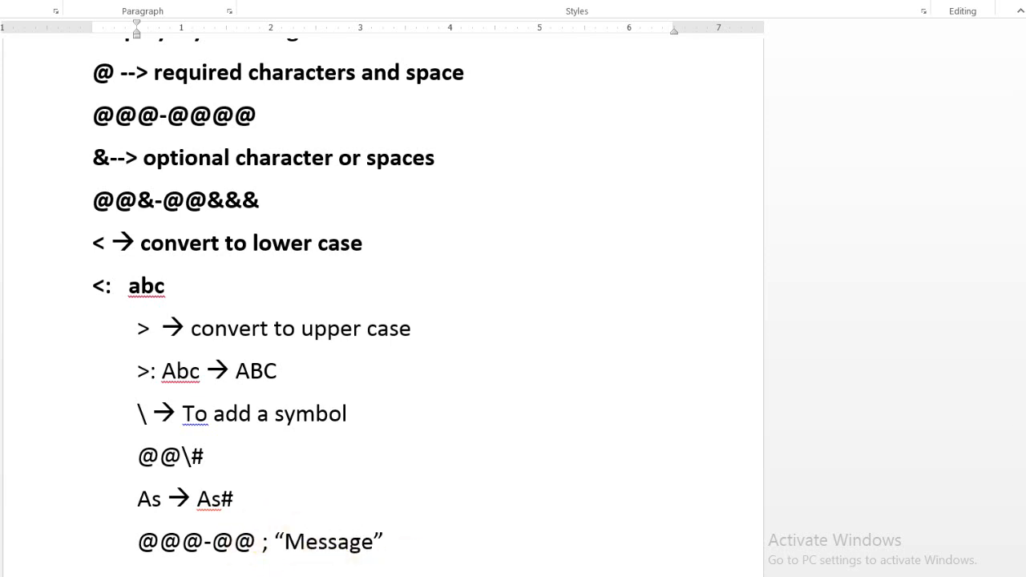
left_click_drag(373, 543, 288, 541)
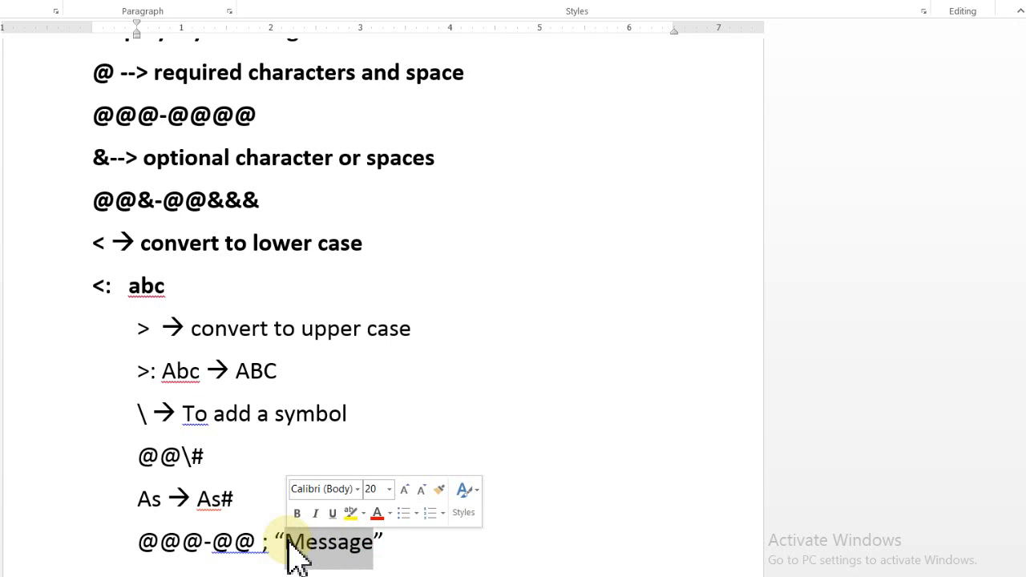
Step: Switch to the Access database, set the First Name field's Format property to >, and save the Contacts table
mouse_move(253, 576)
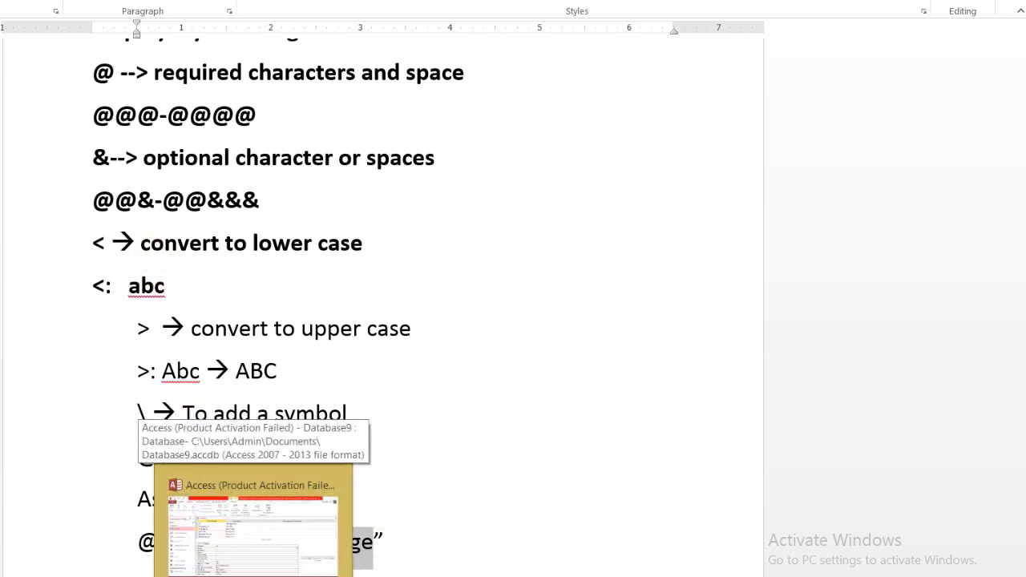
left_click(253, 522)
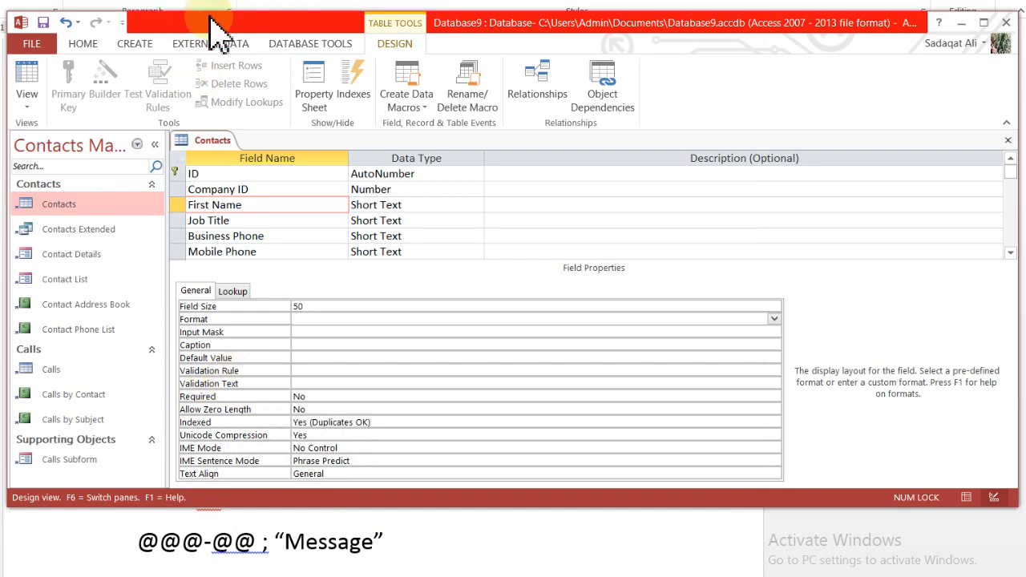
left_click_drag(213, 25, 203, 9)
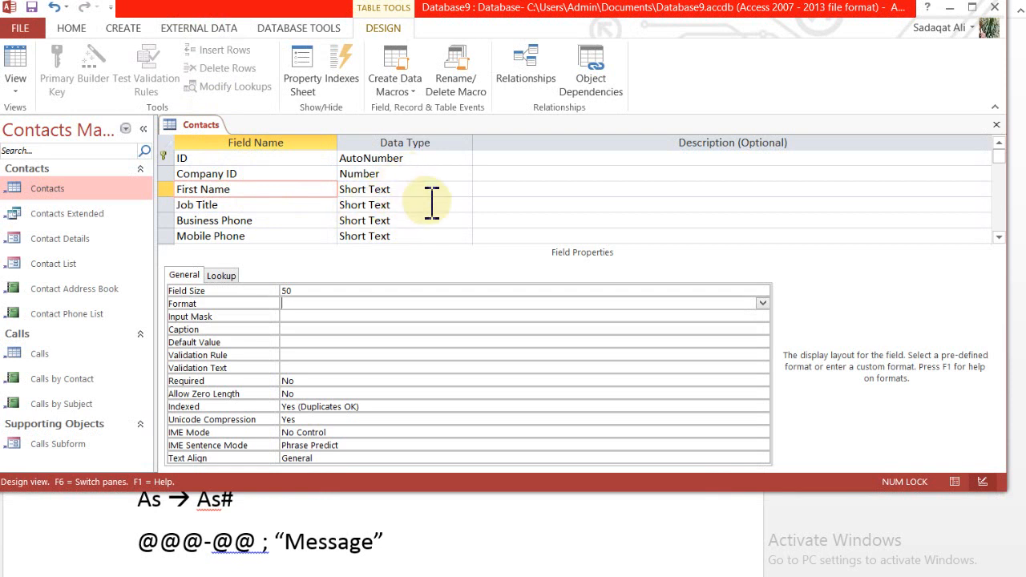
left_click(307, 329)
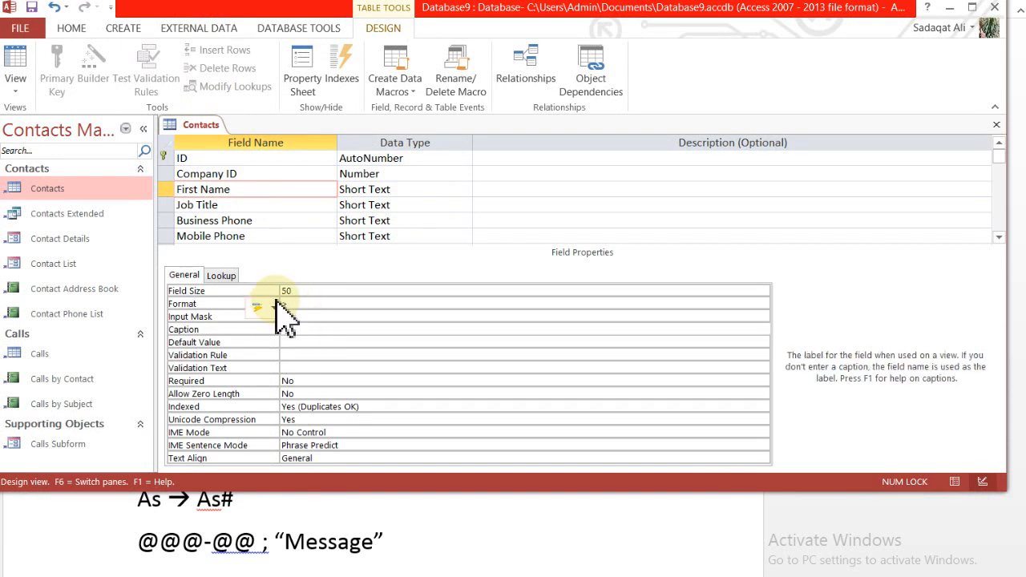
left_click(33, 10)
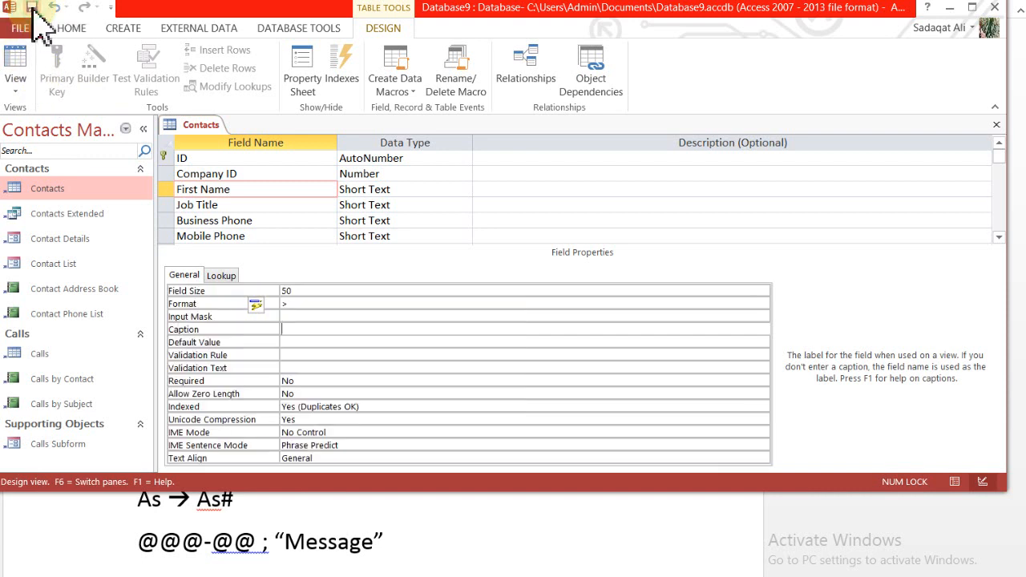
Step: Show the Contacts table in Datasheet View and add a record with Company ID 123 and First Name abc
left_click(17, 84)
left_click(48, 128)
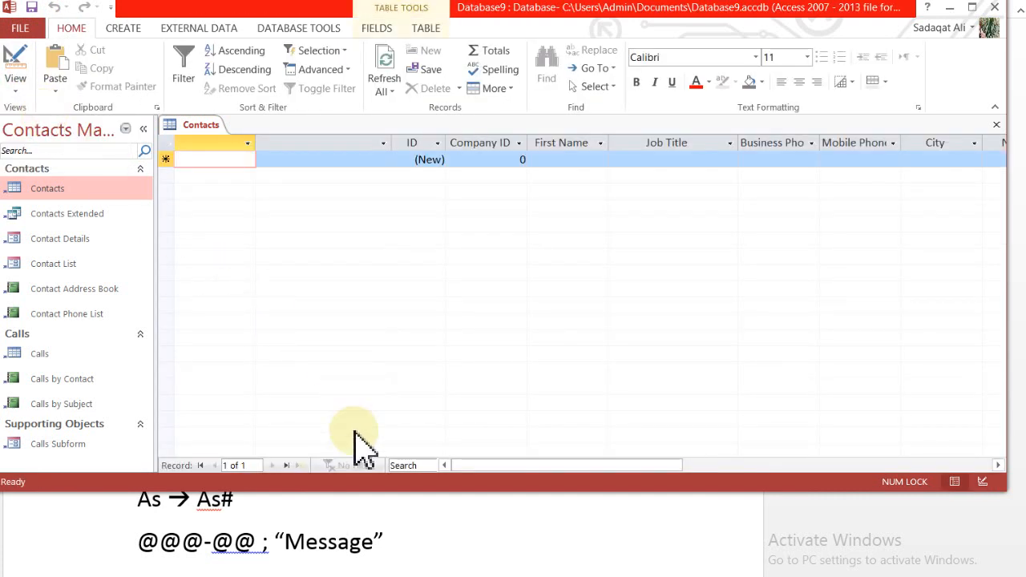
left_click_drag(470, 465, 514, 465)
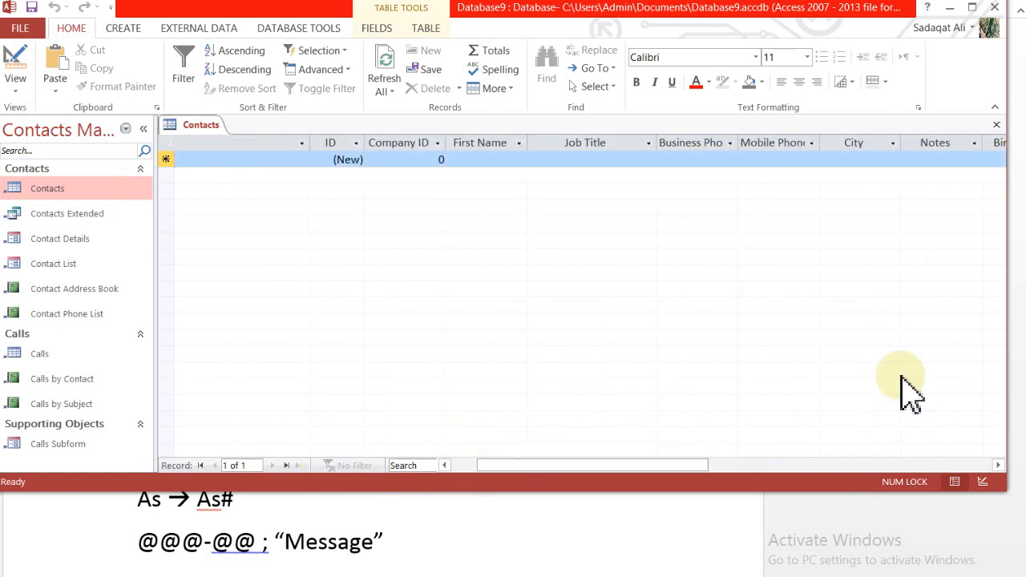
left_click(435, 167)
type("123")
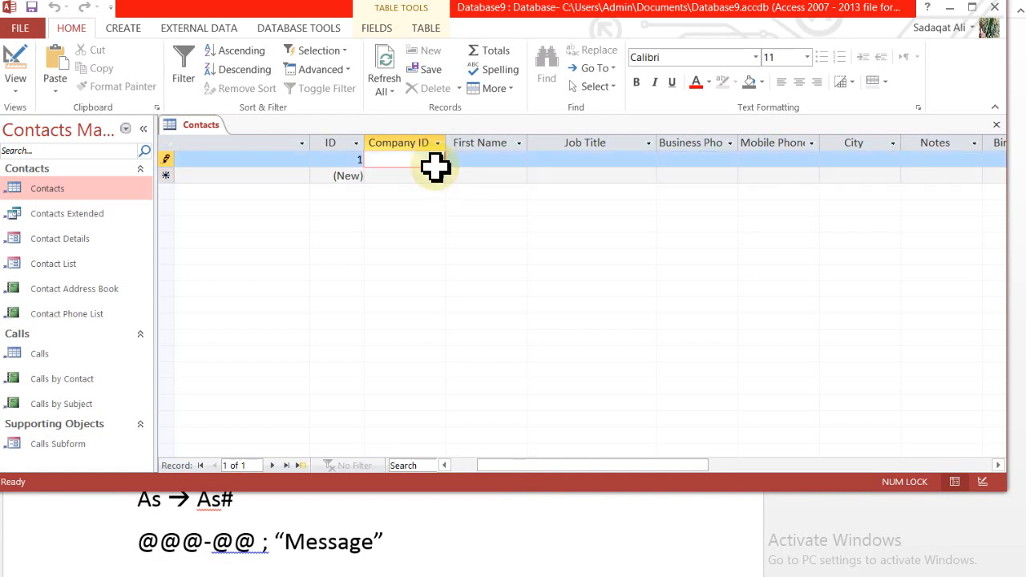
left_click(485, 159)
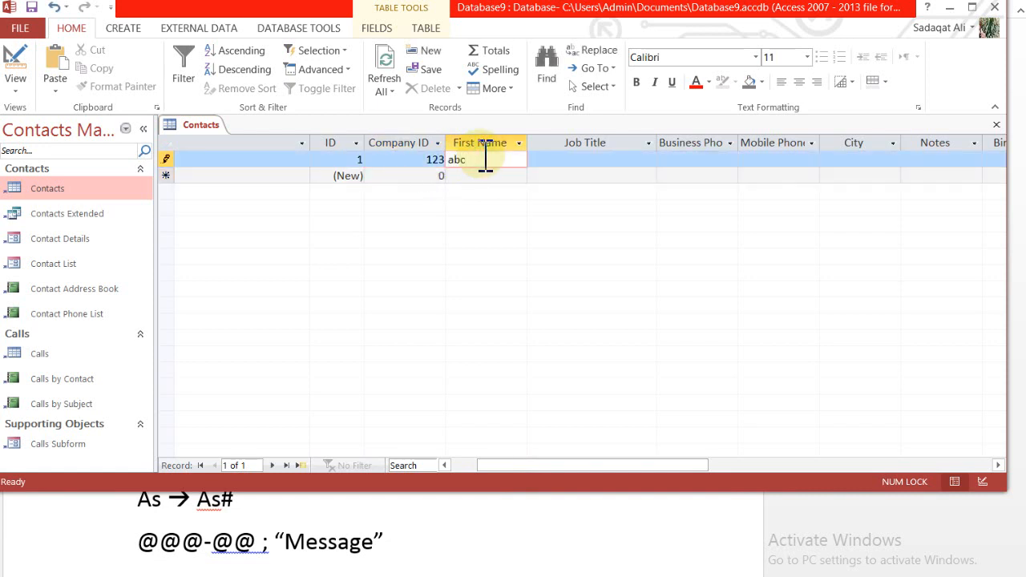
left_click(572, 165)
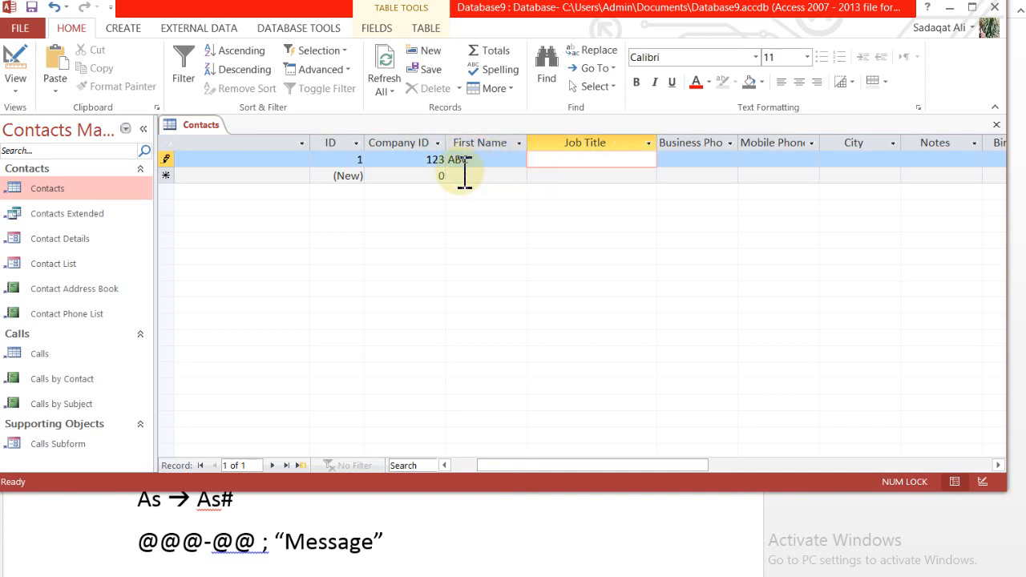
left_click_drag(480, 164, 454, 165)
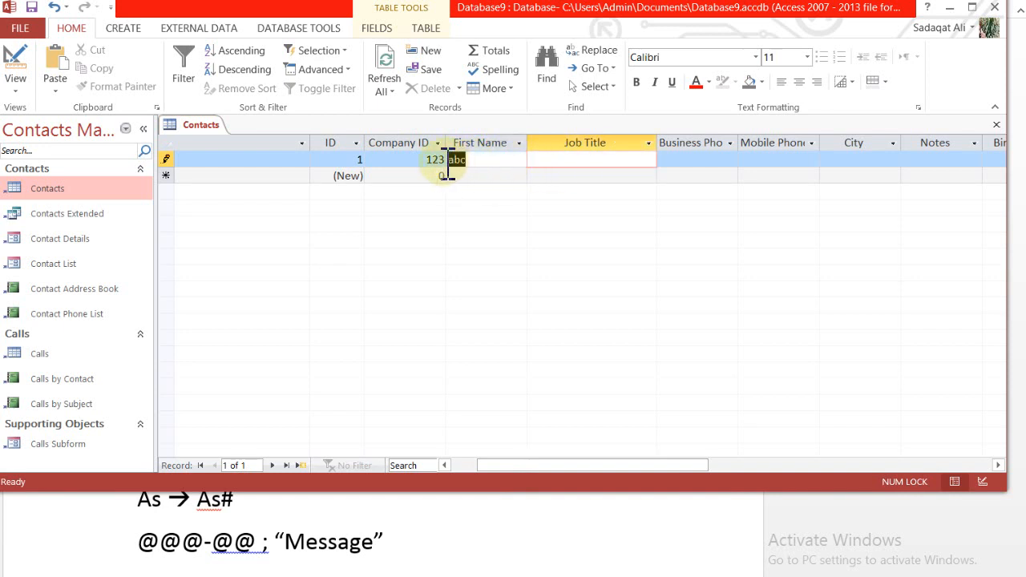
left_click(579, 158)
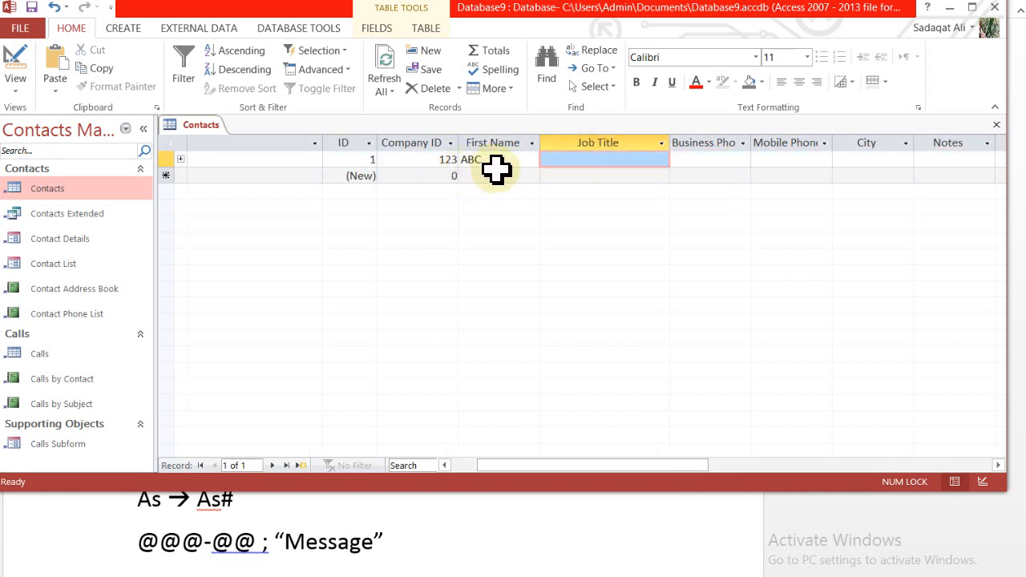
Step: Return to Design View, replace the First Name field's Format with @@-@@\#, and save the table
left_click(17, 88)
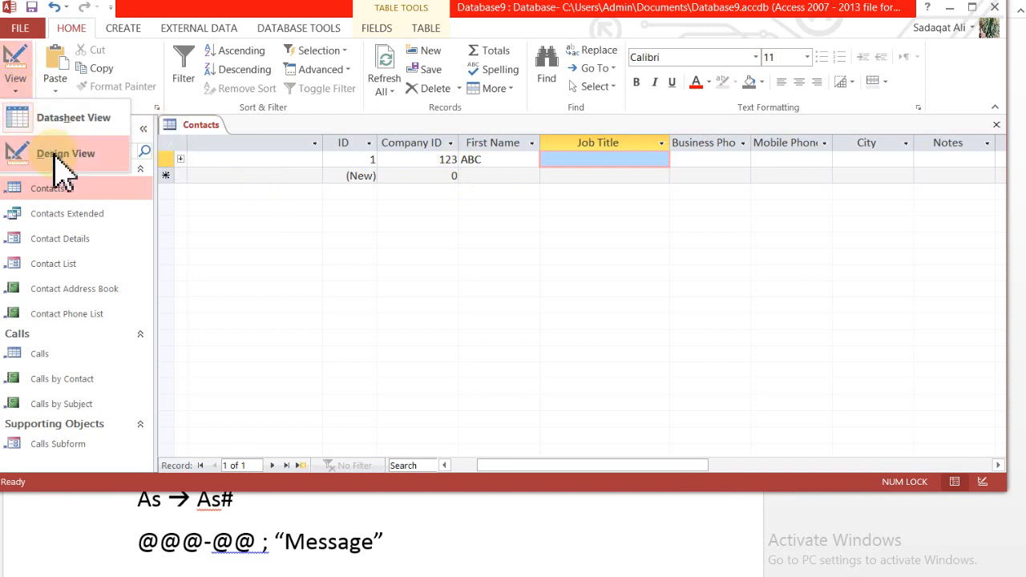
left_click(55, 155)
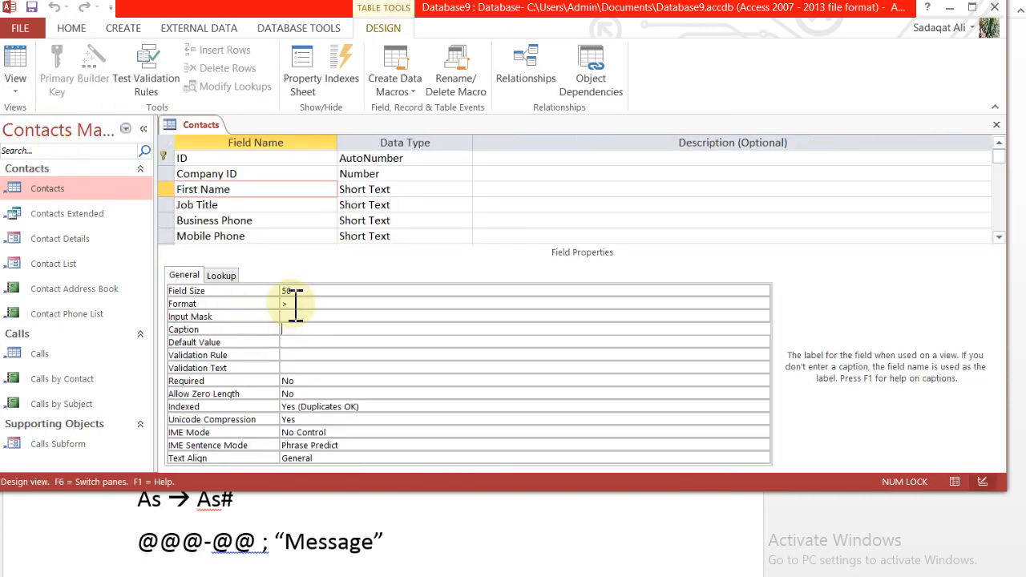
left_click(295, 304)
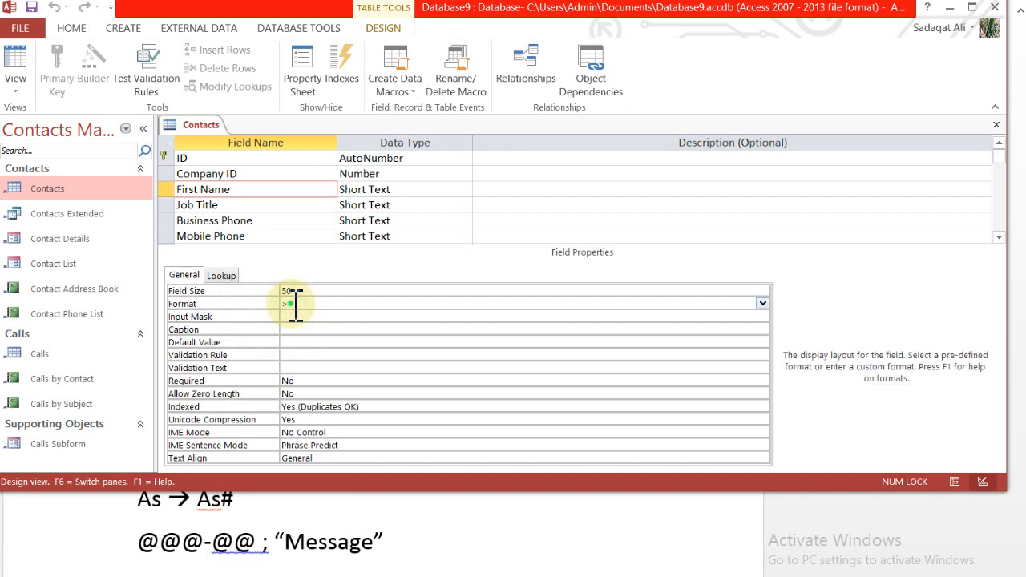
left_click_drag(295, 304, 270, 303)
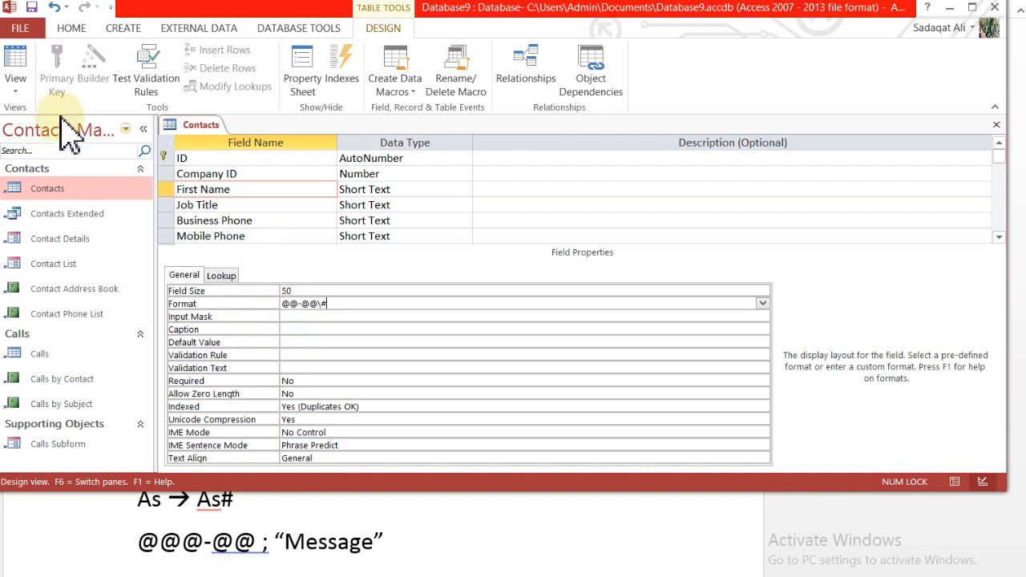
left_click(16, 87)
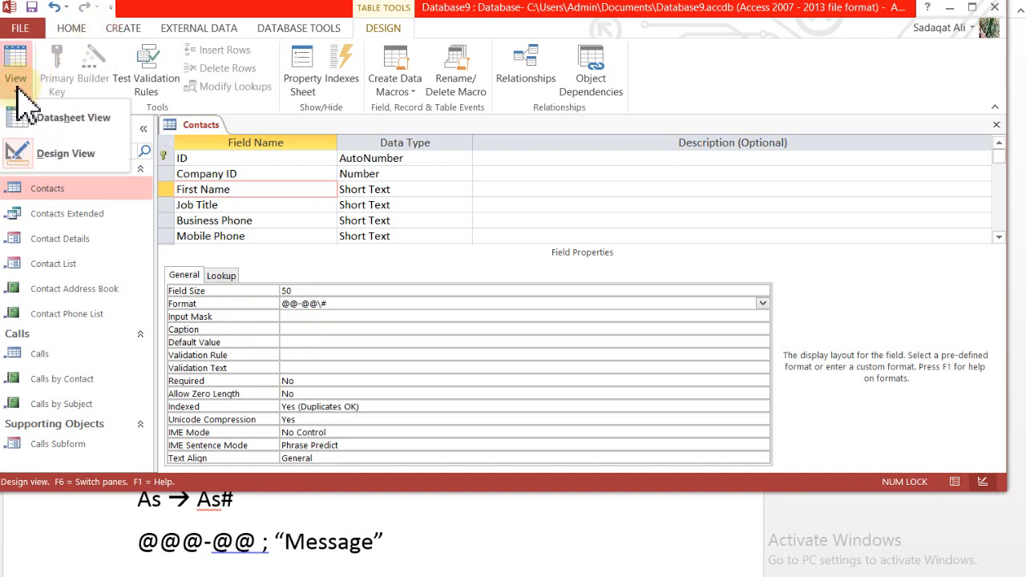
left_click(36, 9)
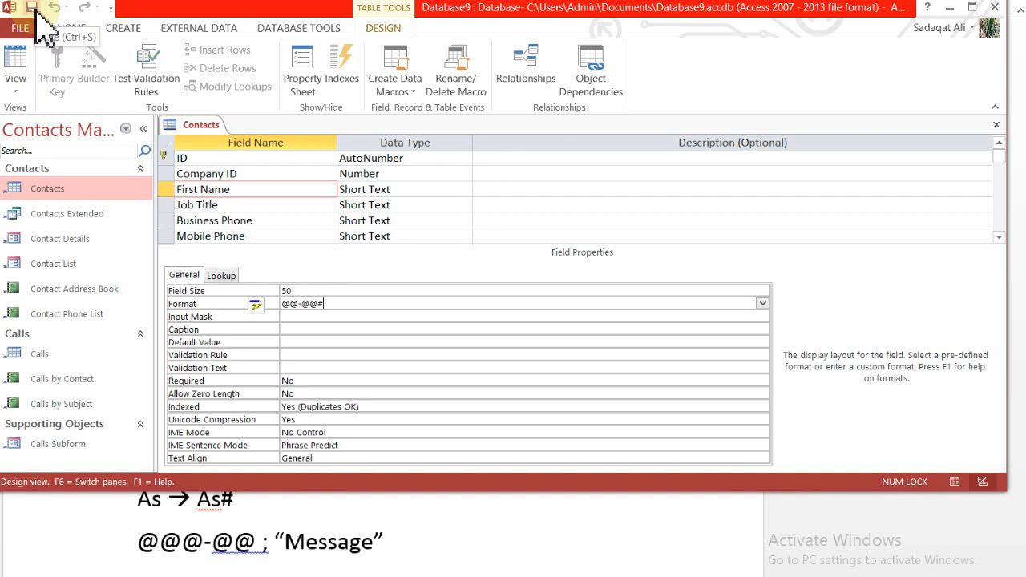
Step: Reopen the Contacts table in Datasheet View and change the record's First Name to abcdfg
left_click(16, 87)
left_click(64, 120)
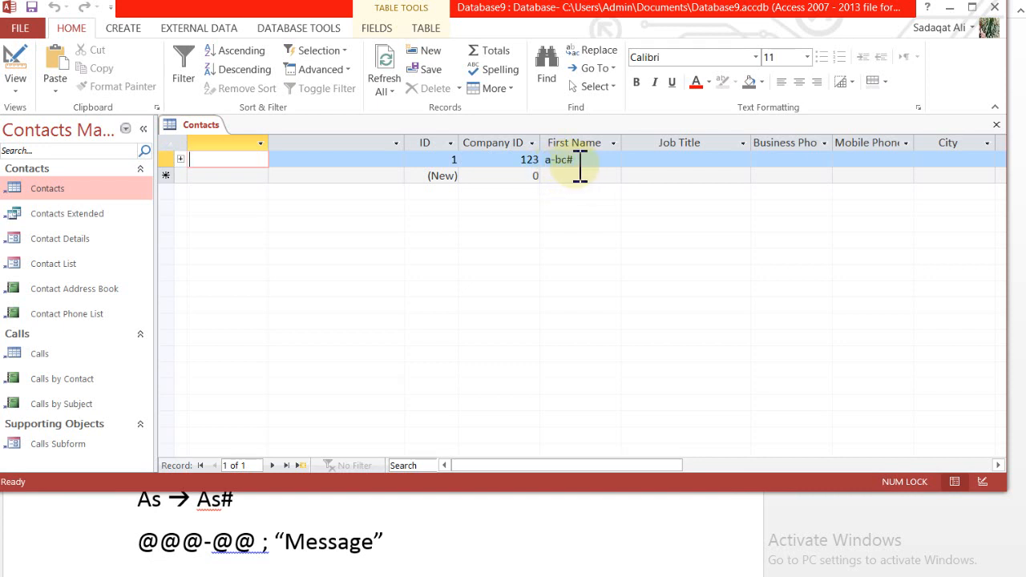
left_click_drag(574, 165, 553, 166)
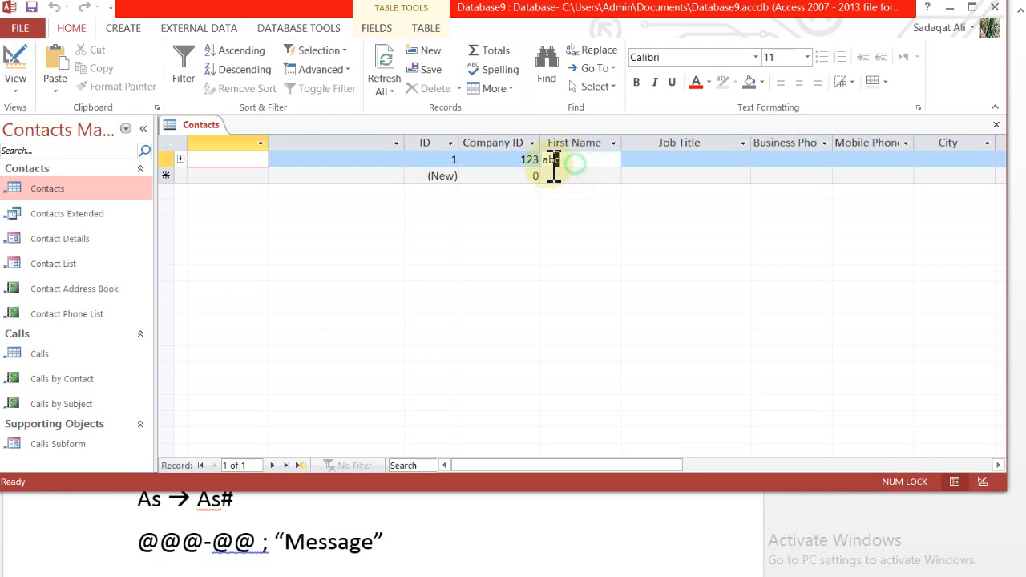
left_click(570, 165)
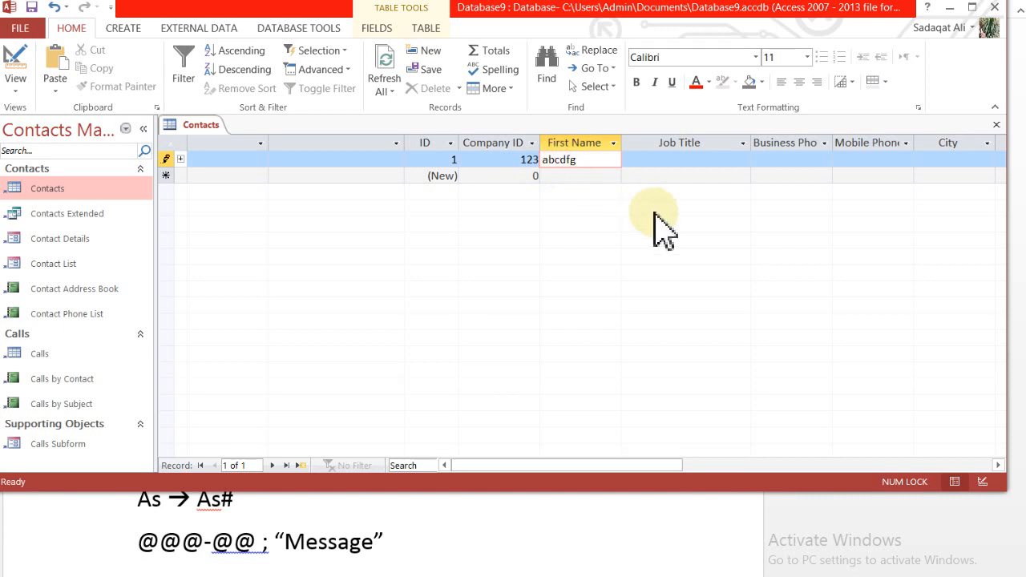
key("Tab")
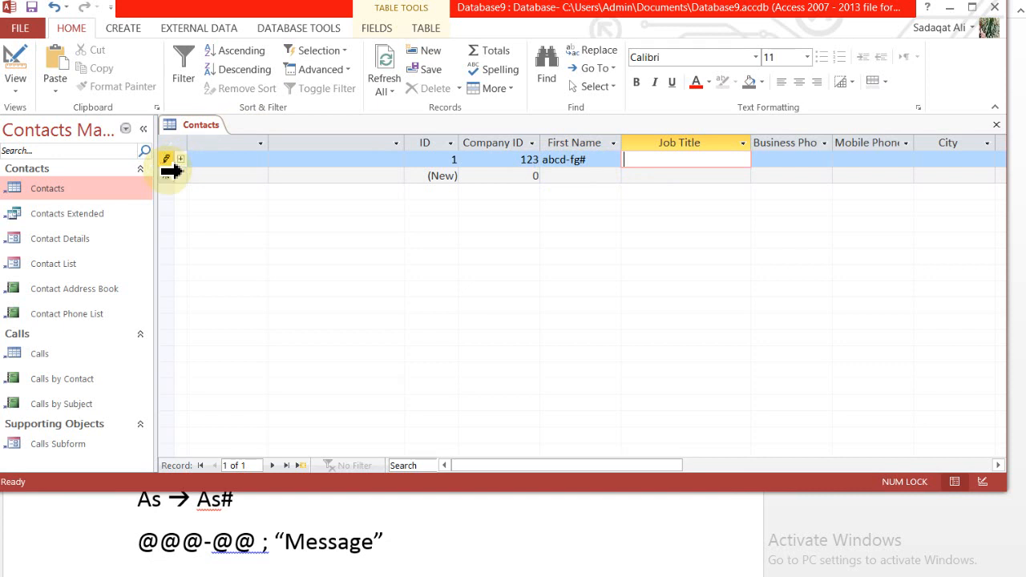
left_click(808, 58)
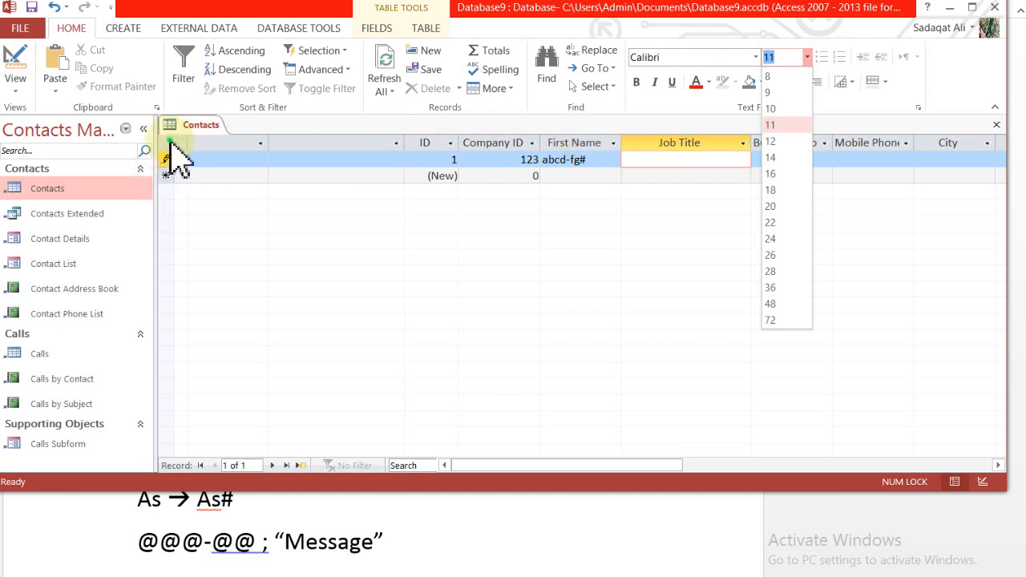
left_click(168, 144)
left_click(168, 145)
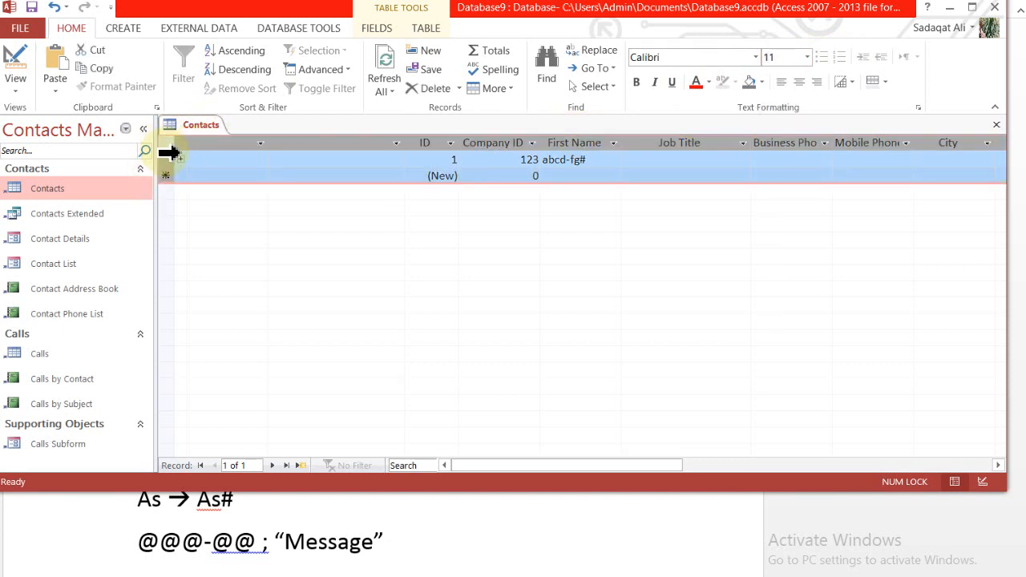
left_click(339, 159)
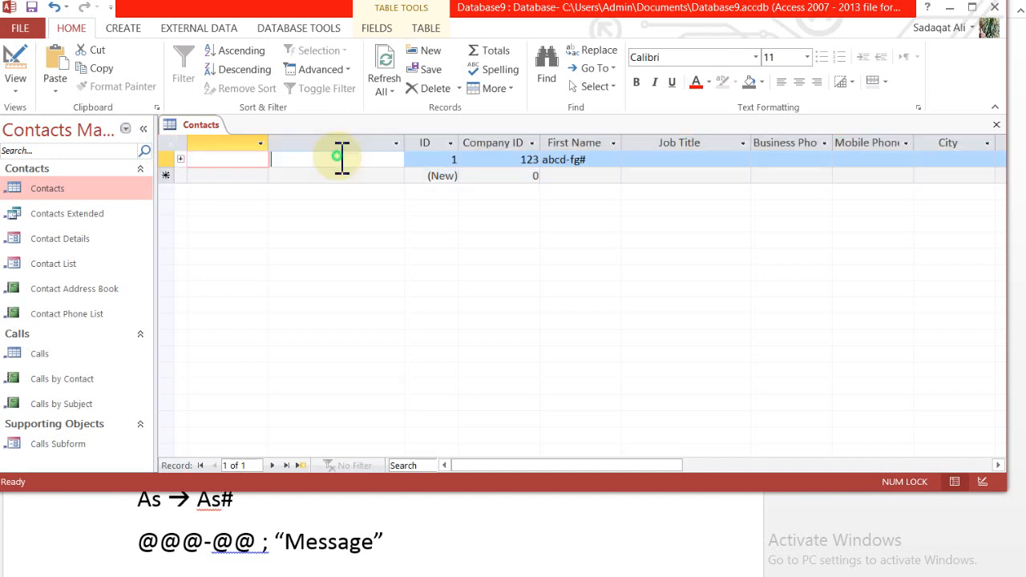
left_click(565, 146)
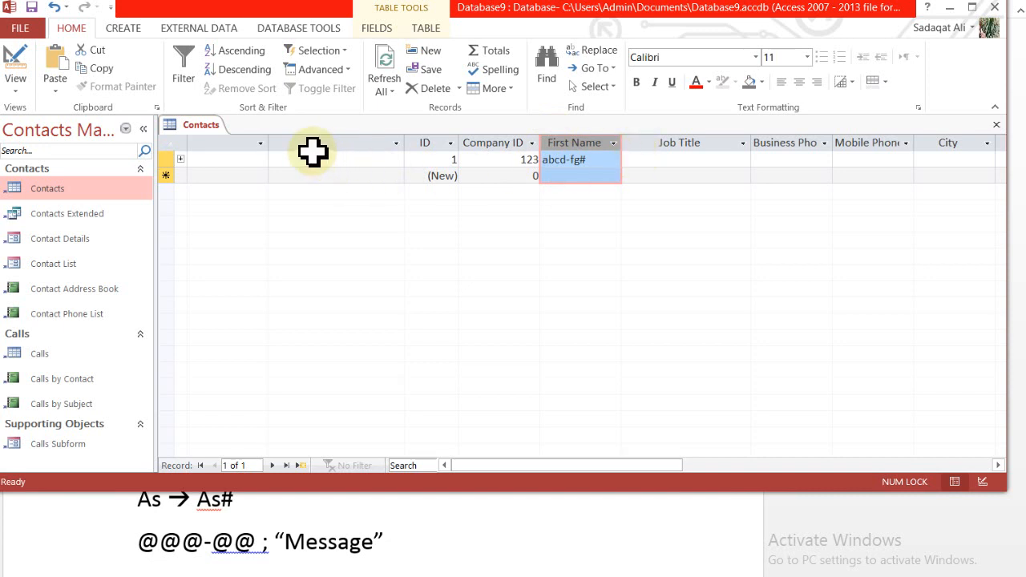
left_click(261, 144)
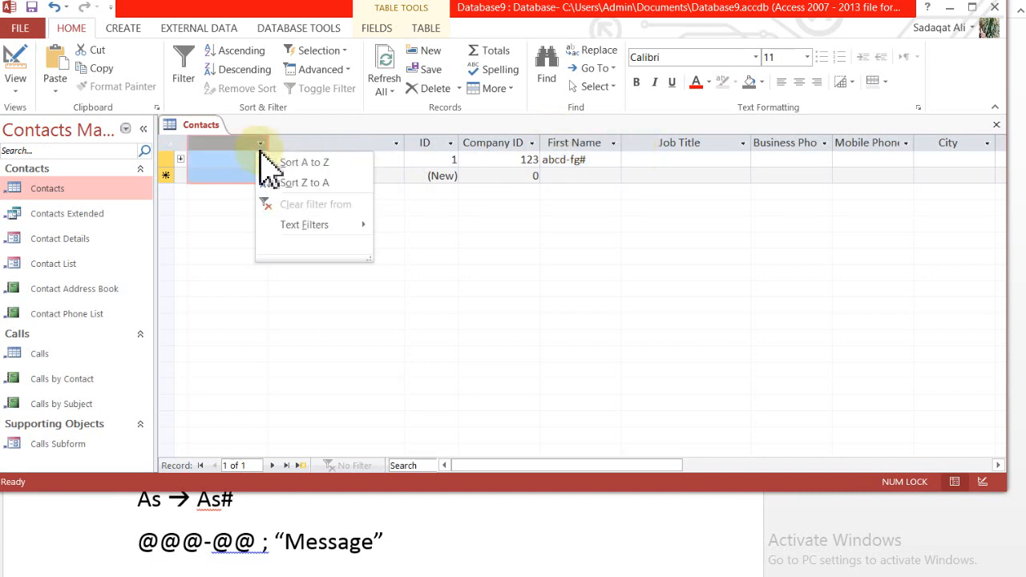
left_click(184, 234)
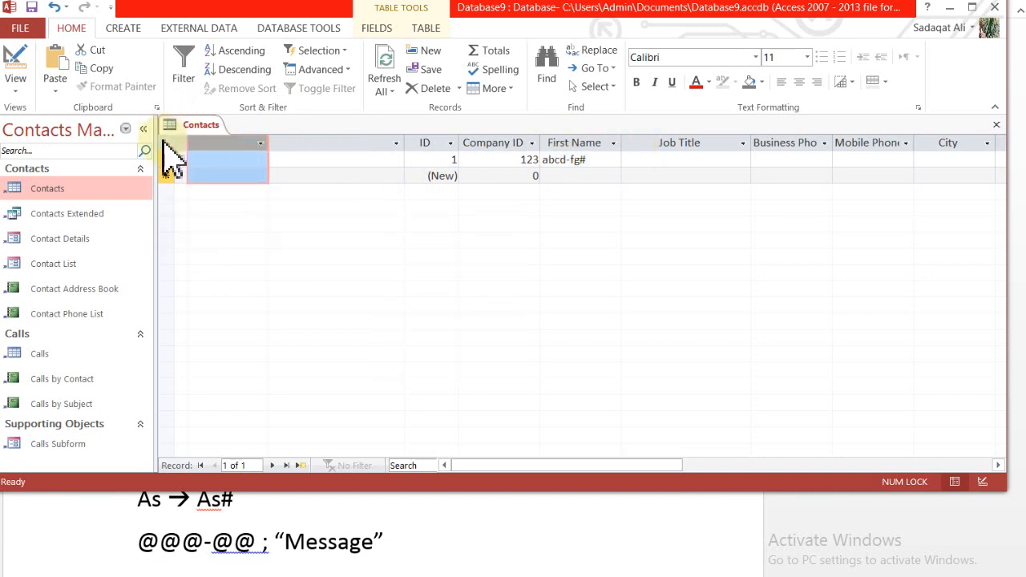
Step: Set the whole Contacts datasheet's font size to 22 and narrow the blank column just before ID
left_click(168, 146)
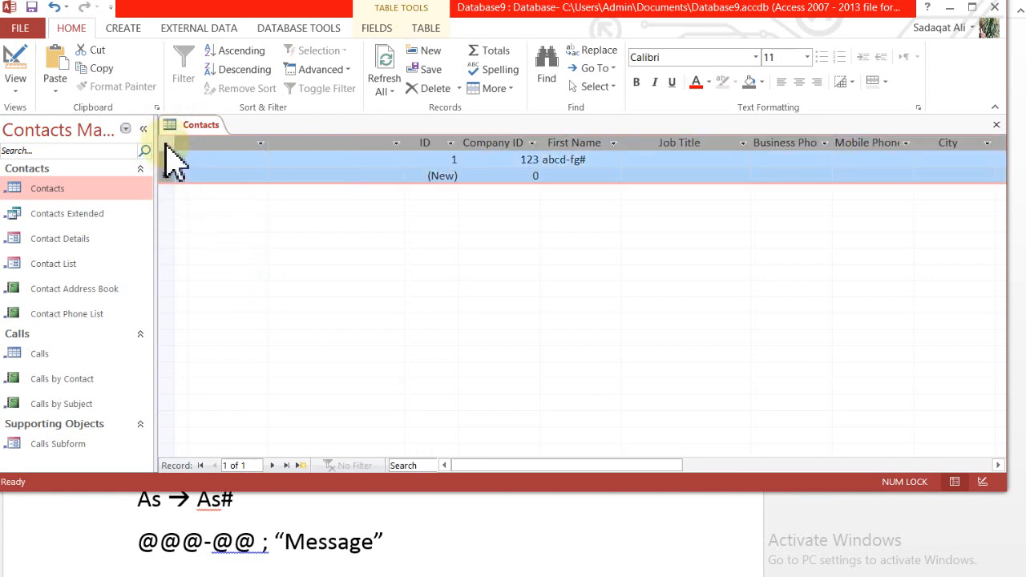
left_click(807, 57)
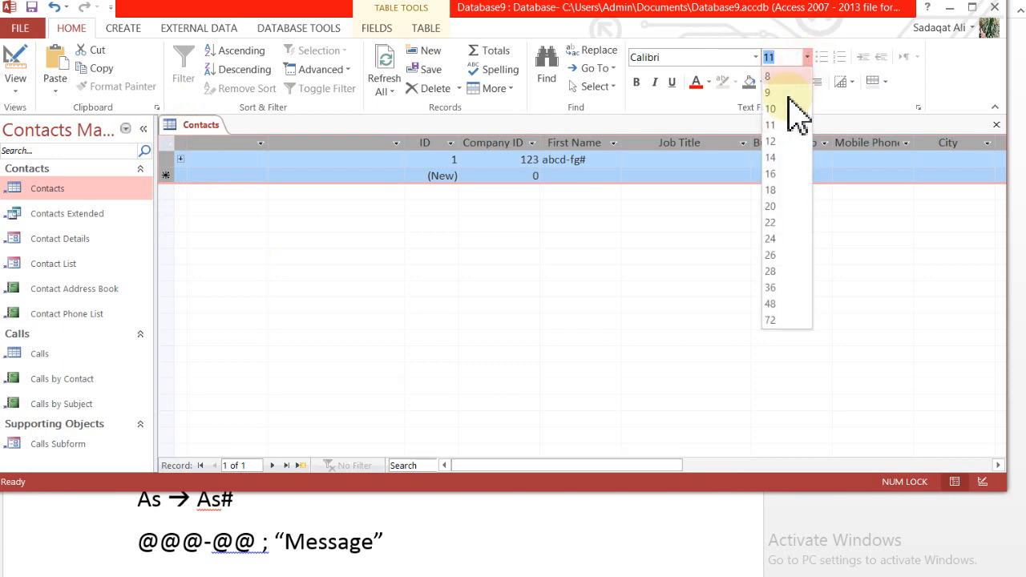
left_click(774, 224)
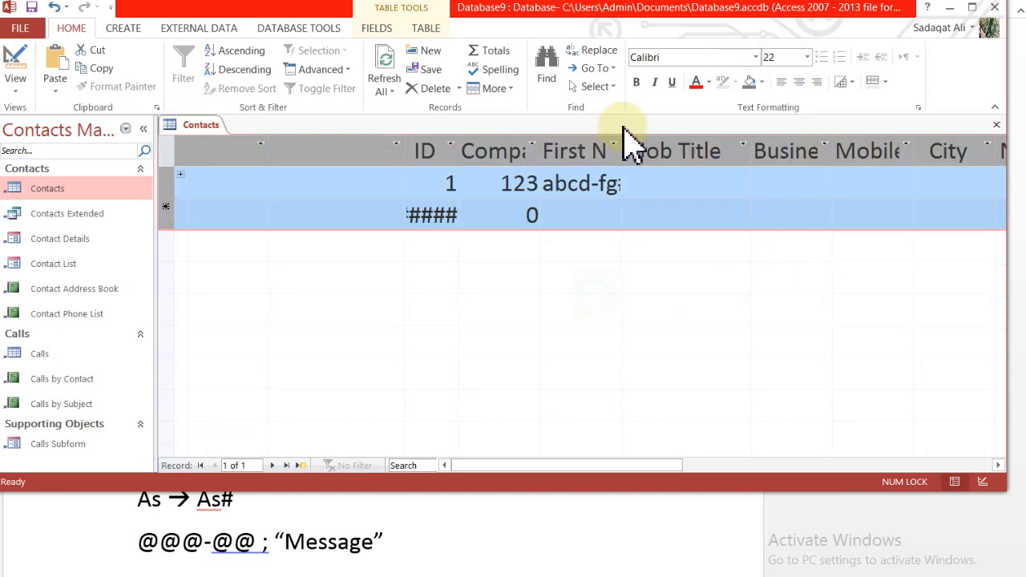
left_click_drag(404, 149, 323, 151)
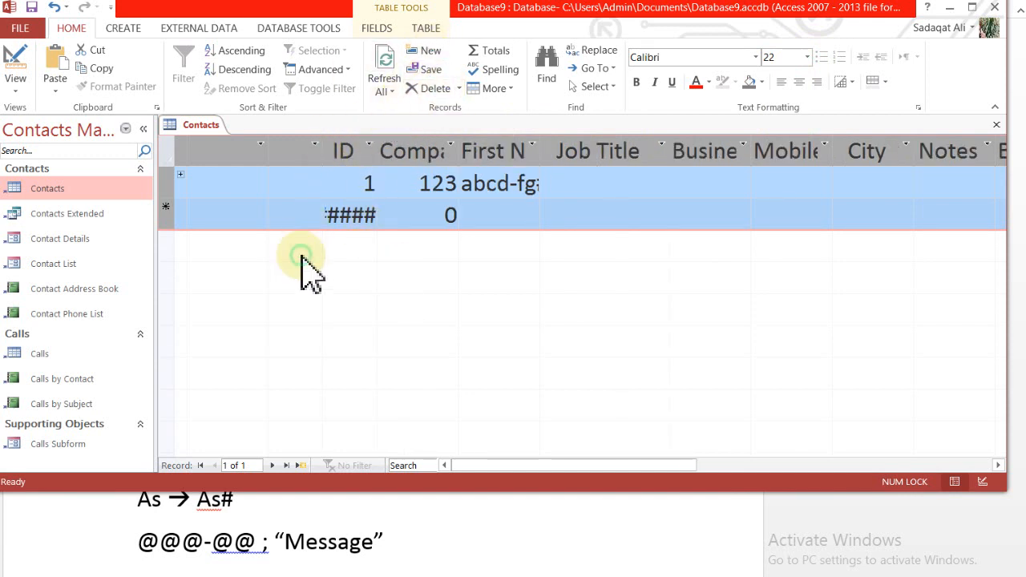
Step: Delete the two blank columns before ID in the Contacts datasheet
left_click(297, 145)
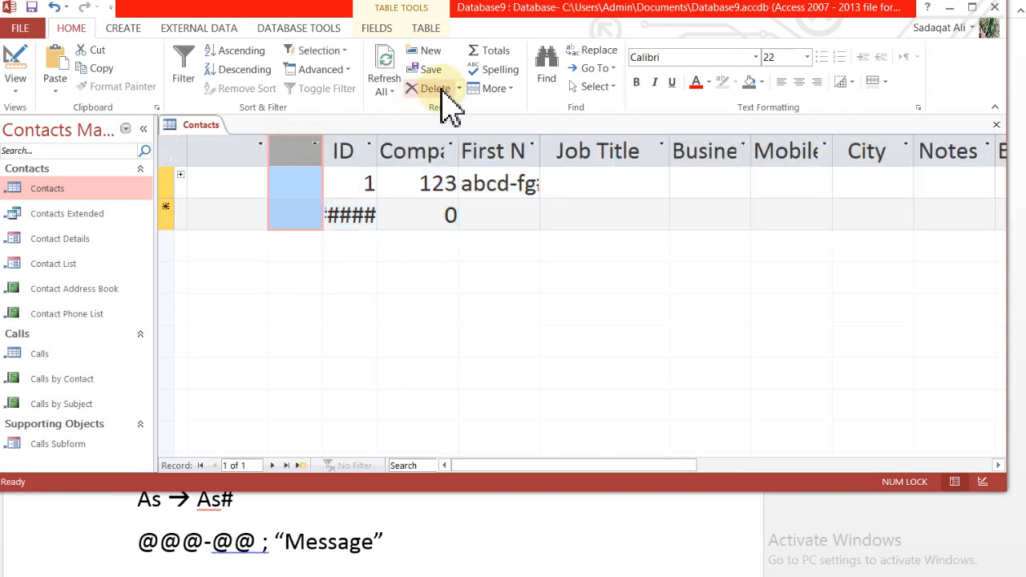
left_click(439, 90)
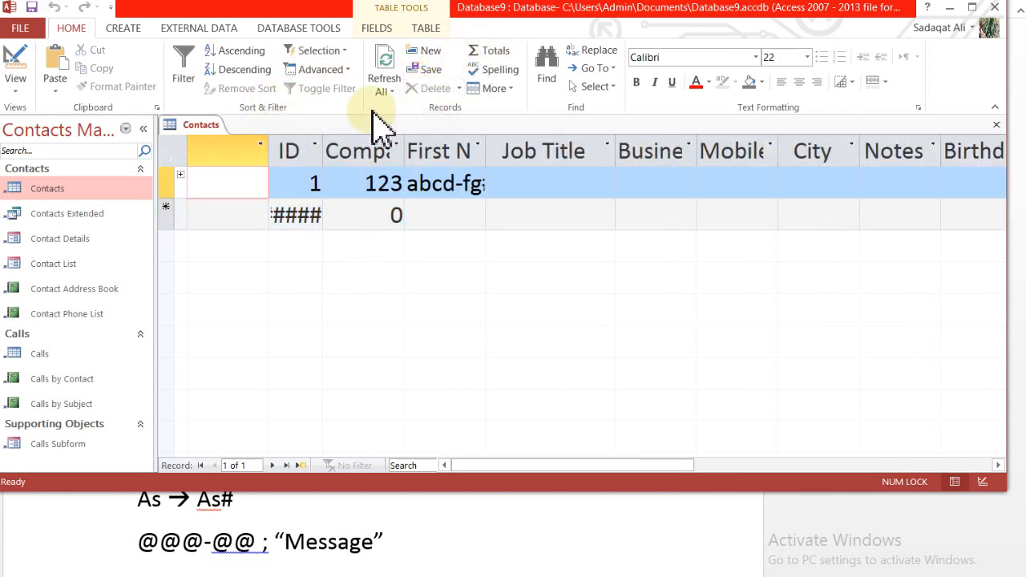
left_click(245, 151)
left_click(423, 88)
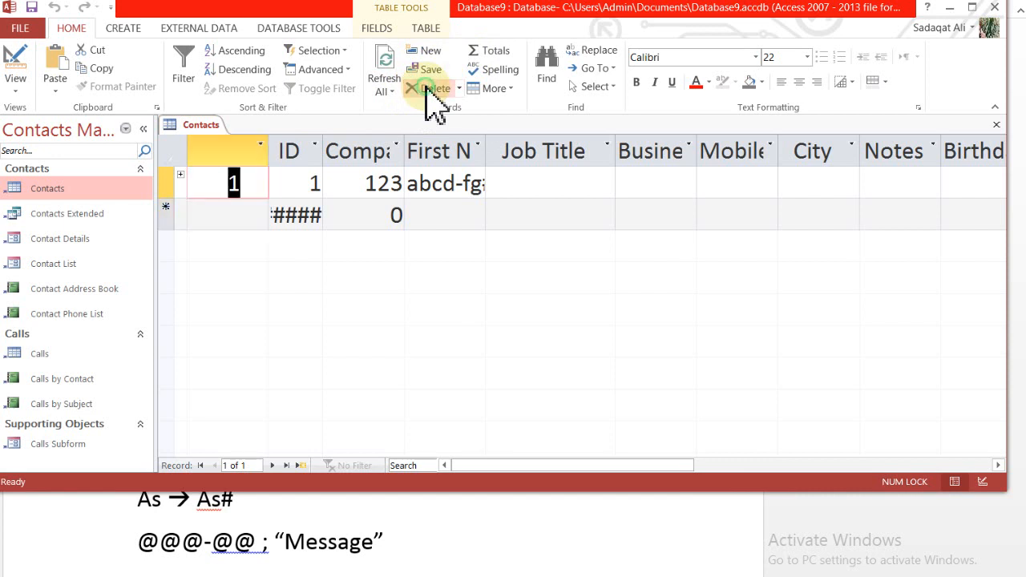
left_click(236, 150)
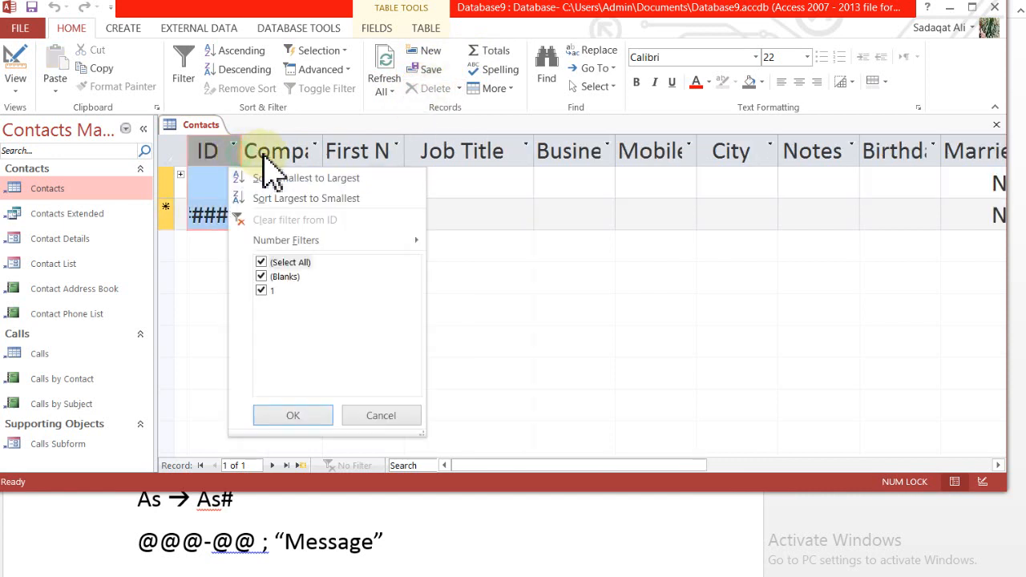
left_click(189, 315)
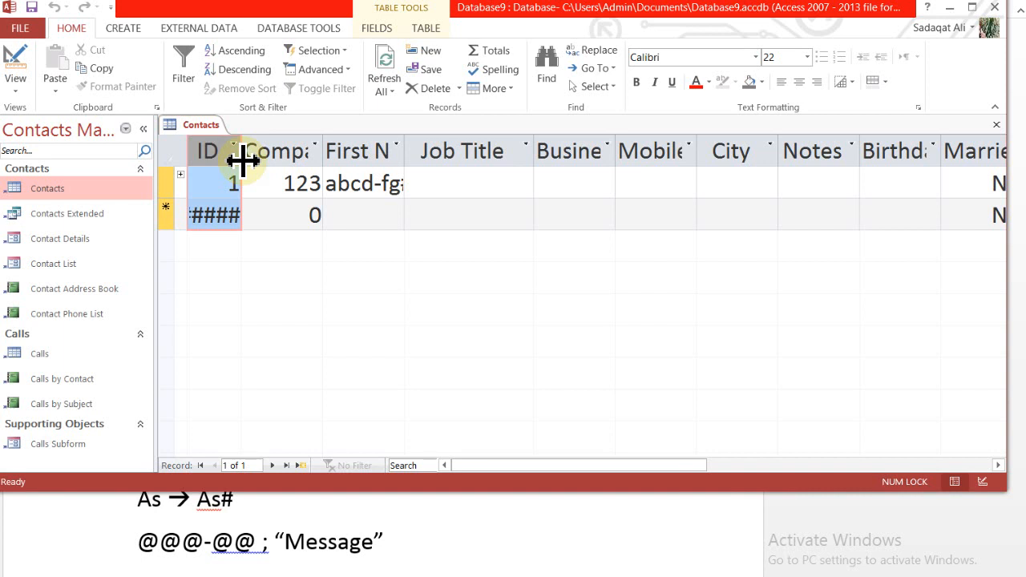
Step: Widen the ID, Company ID and First Name columns so that their contents fit
left_click_drag(243, 161, 275, 154)
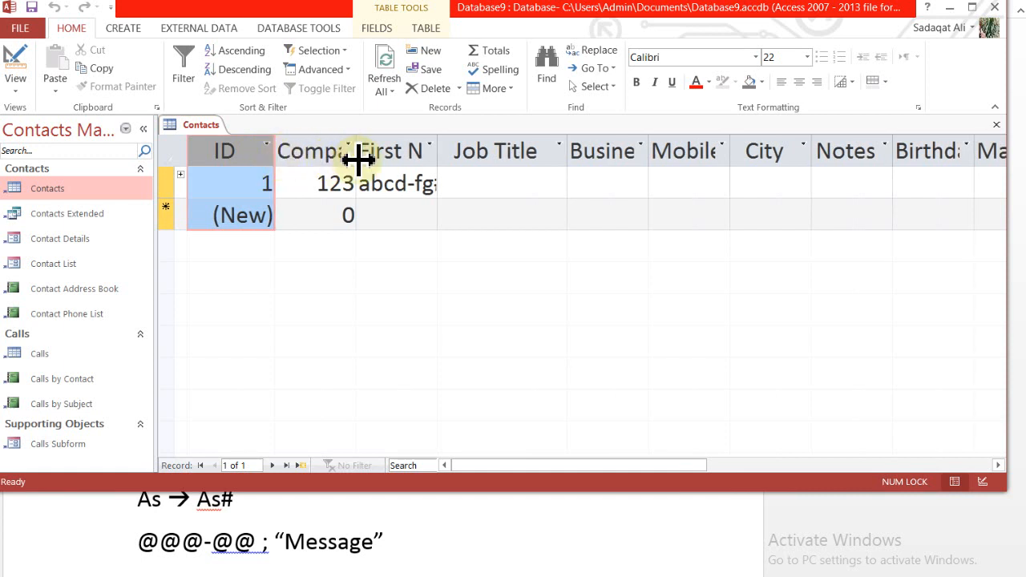
left_click_drag(358, 160, 369, 155)
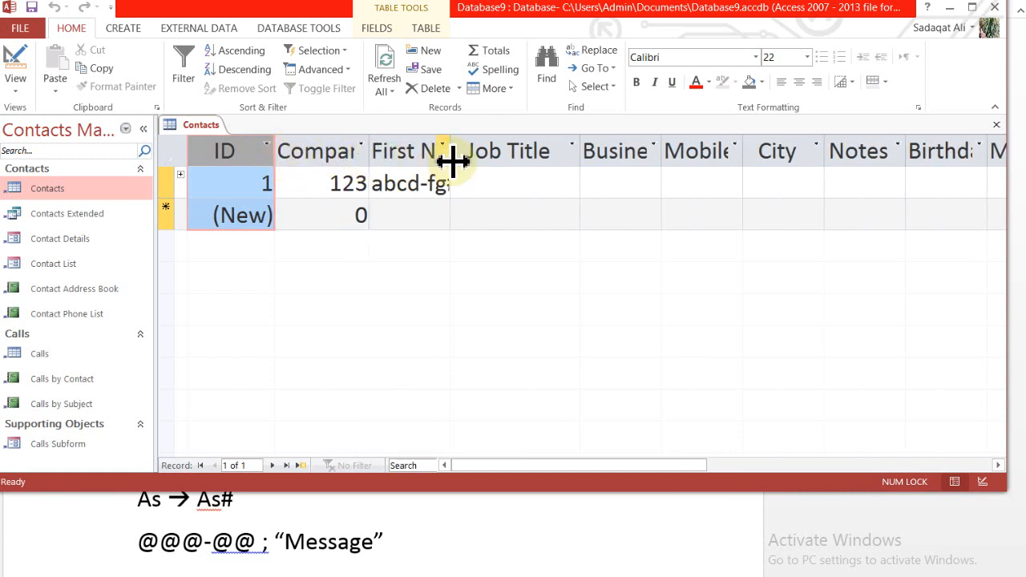
left_click_drag(451, 157, 494, 156)
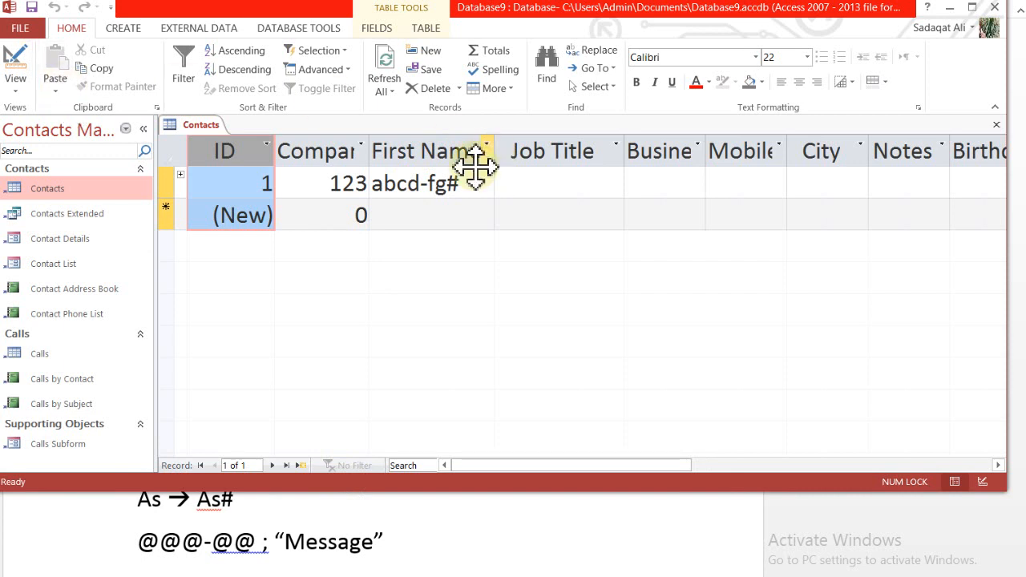
Step: Return to Design View, set the First Name field's Format to @@-@@# ;" Enter NAme", and save the table
left_click(21, 93)
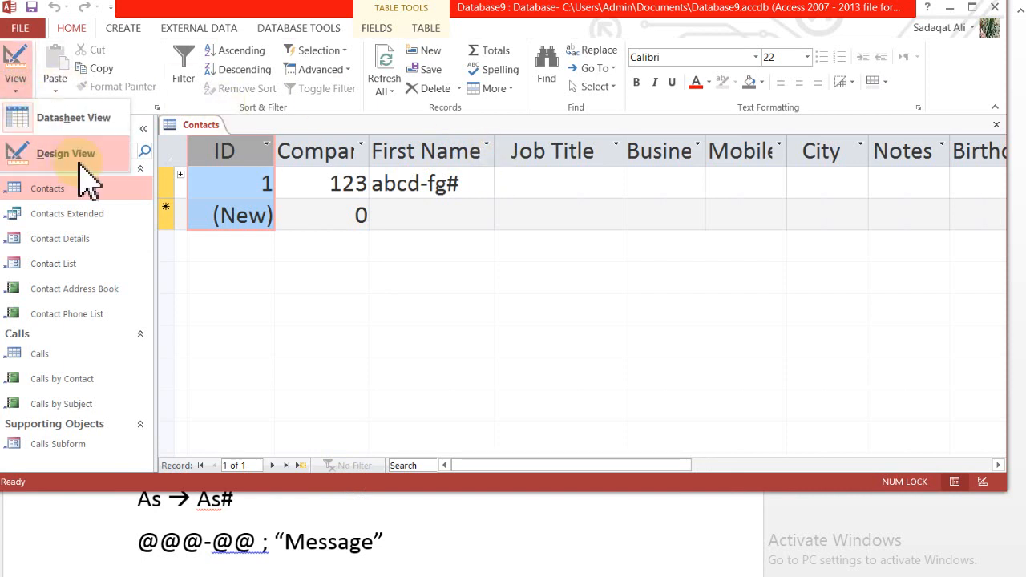
left_click(80, 156)
left_click(345, 305)
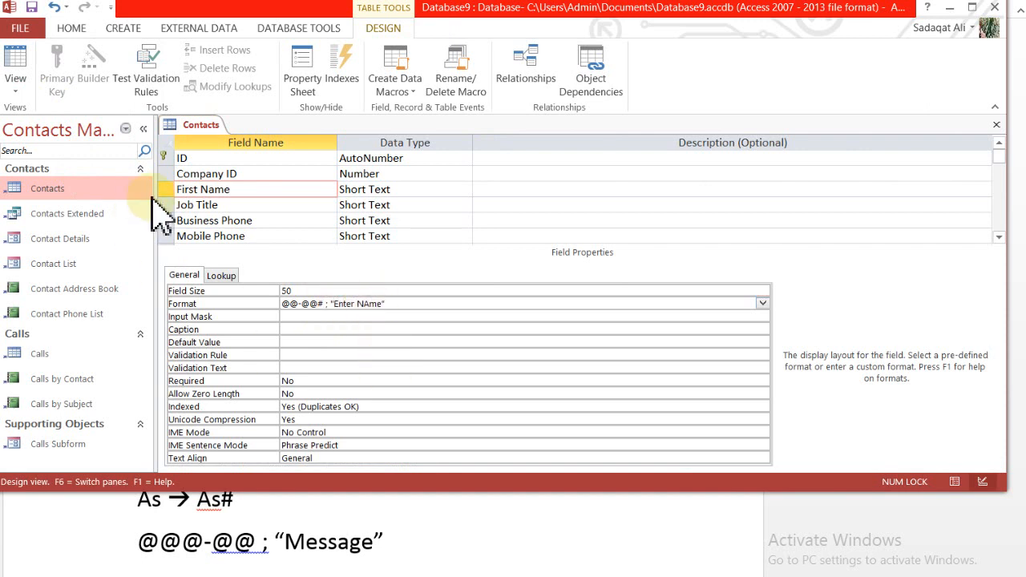
left_click(32, 7)
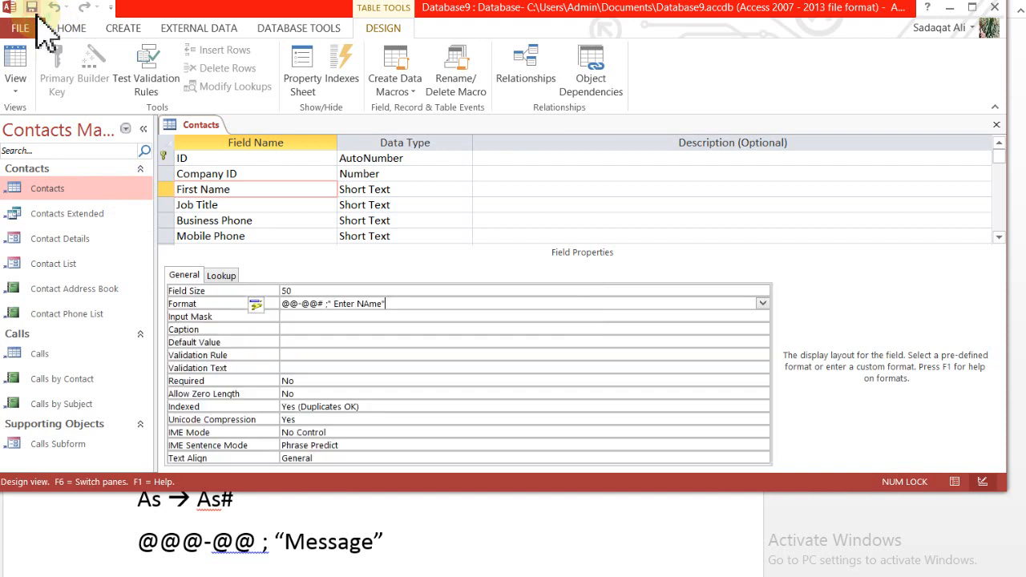
Step: Show the Contacts table in Datasheet View and widen the First Name column to fit the placeholder message
left_click(24, 89)
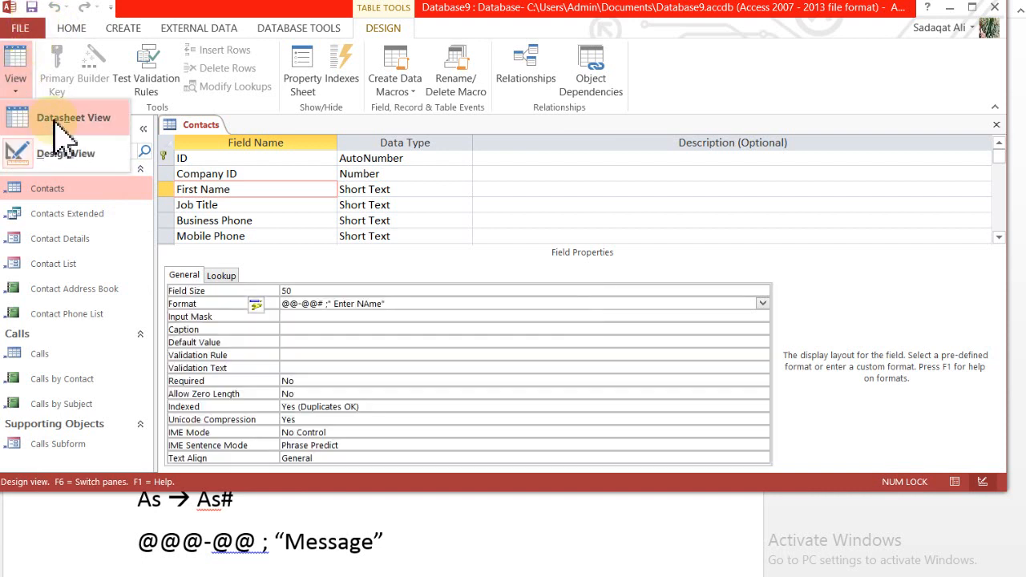
left_click(53, 119)
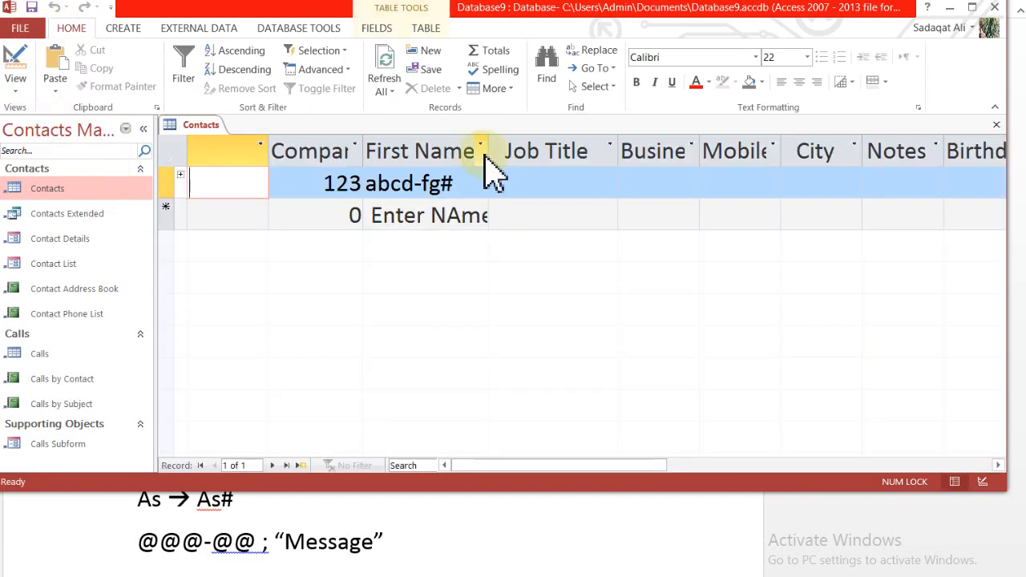
left_click_drag(523, 151, 524, 152)
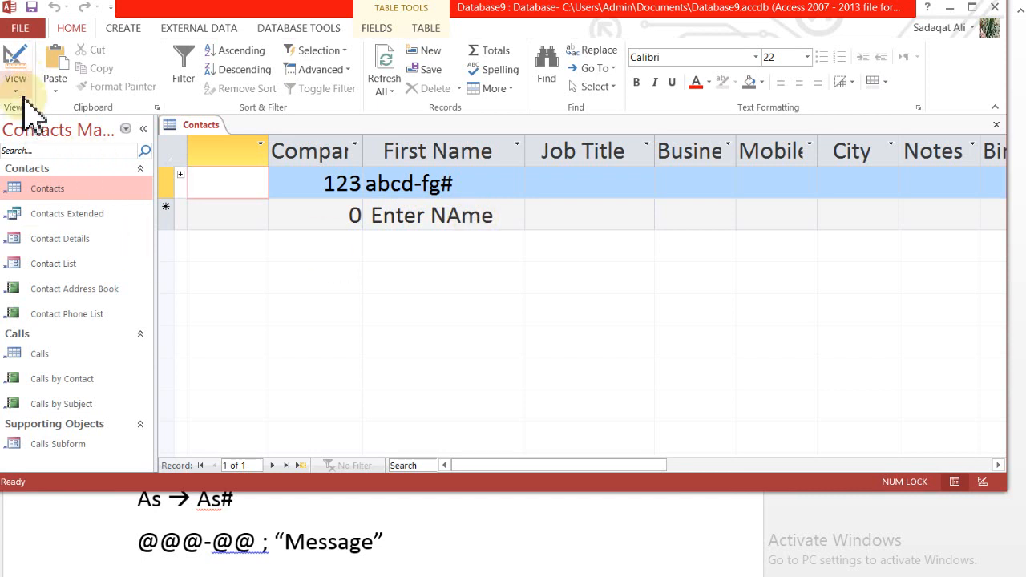
Step: Switch to the Word notes and add the heading "Number Format:" on a new line after the @@@-@@ ; “Message” example
left_click(424, 564)
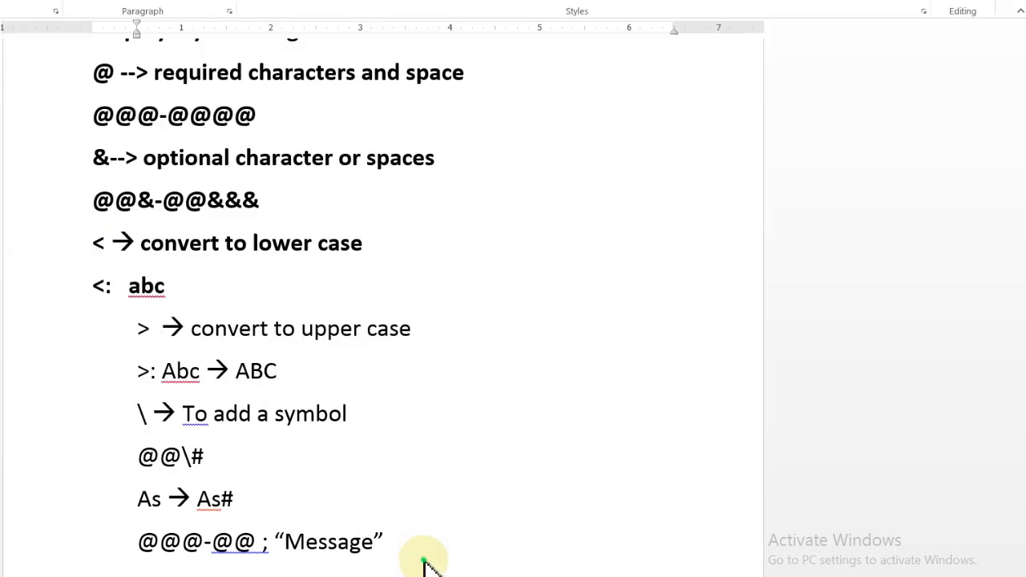
left_click(491, 542)
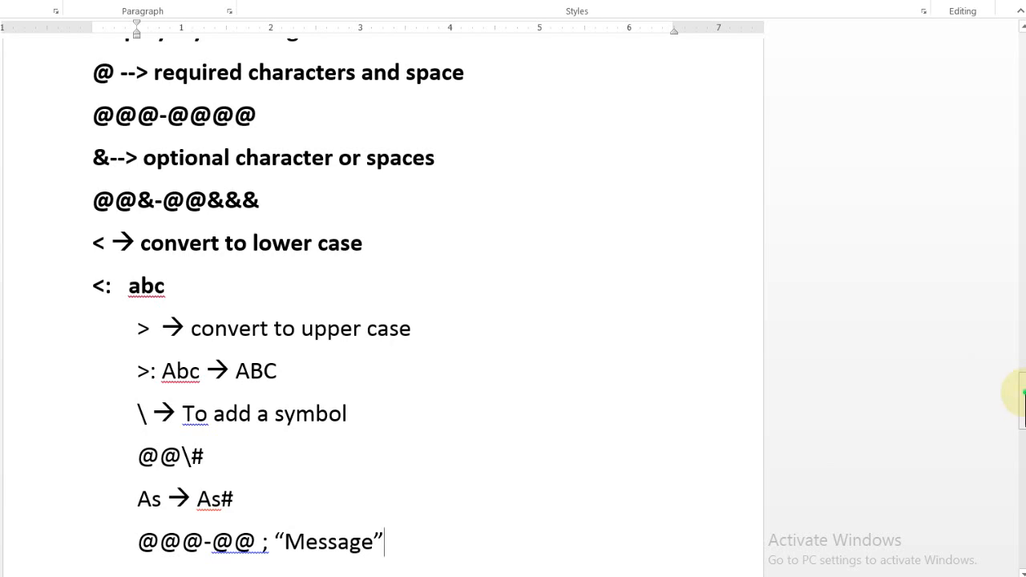
left_click_drag(1022, 396, 1020, 422)
key("Return")
key("BackSpace")
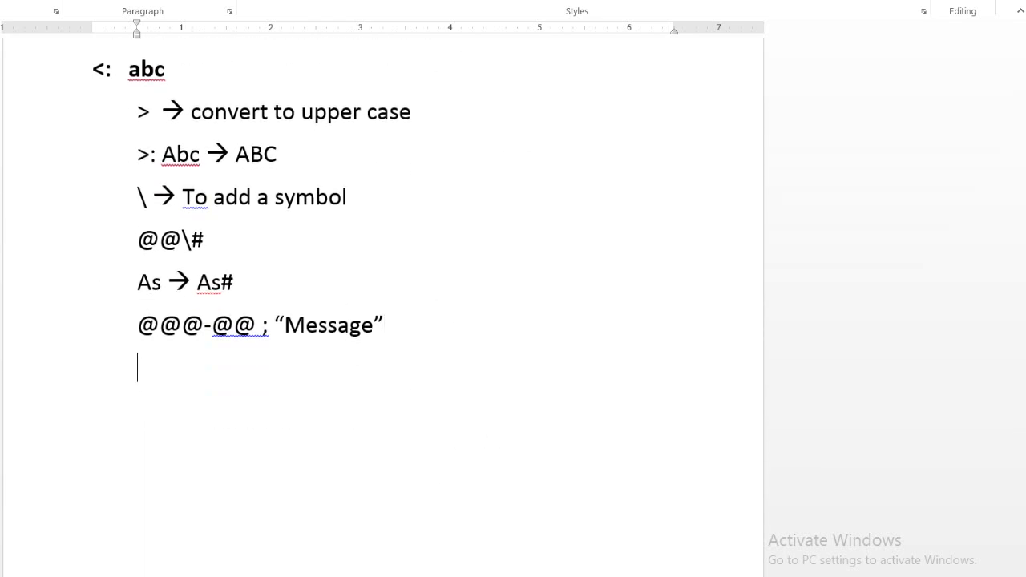
type("Numbaer")
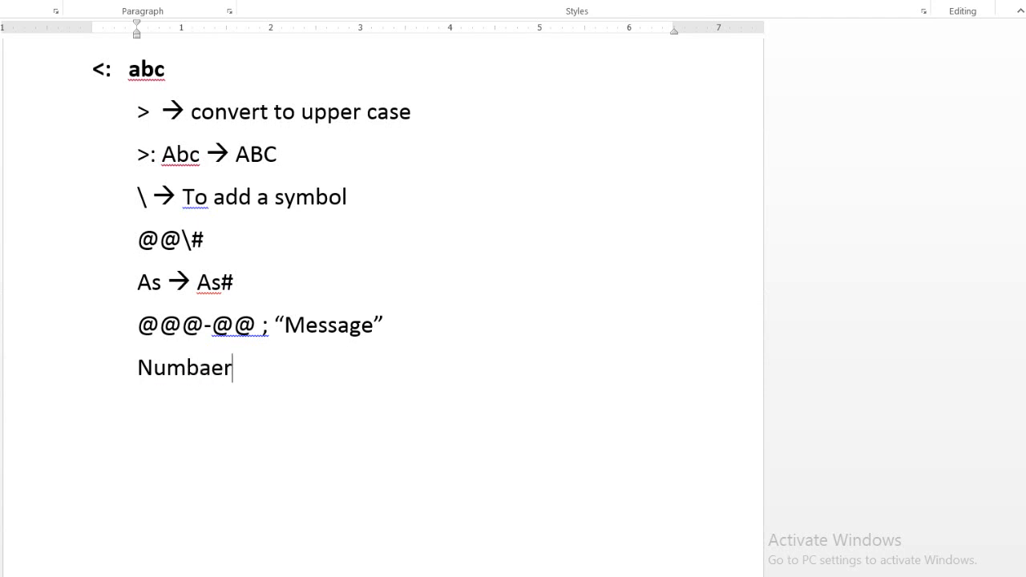
key("BackSpace")
key("BackSpace")
key("BackSpace")
key("BackSpace")
type("er Format:")
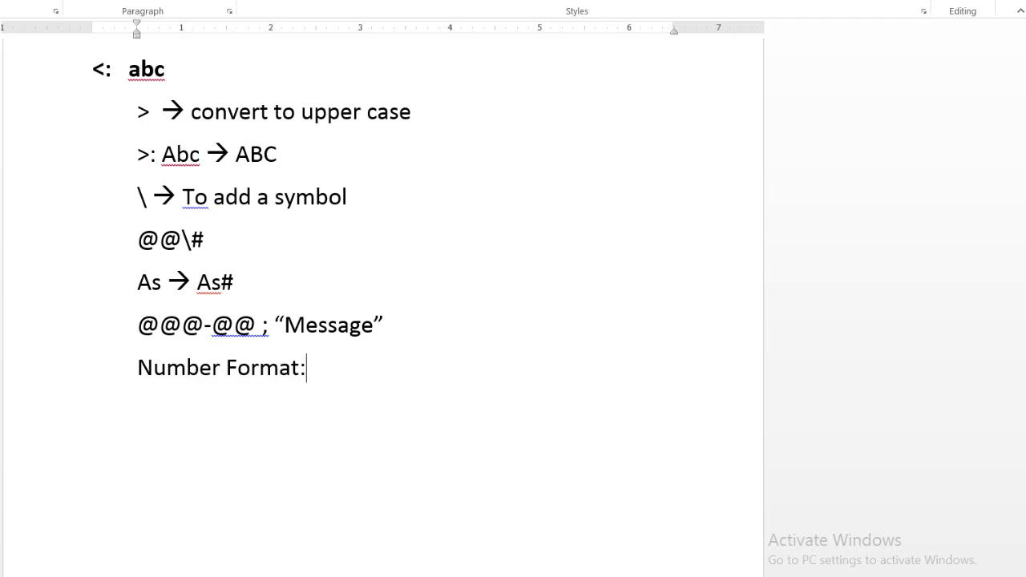
Step: Add a line under the Number Format heading reading "0 → digit or zero"
key("Return")
type(")")
key("BackSpace")
type("0")
type(" -->")
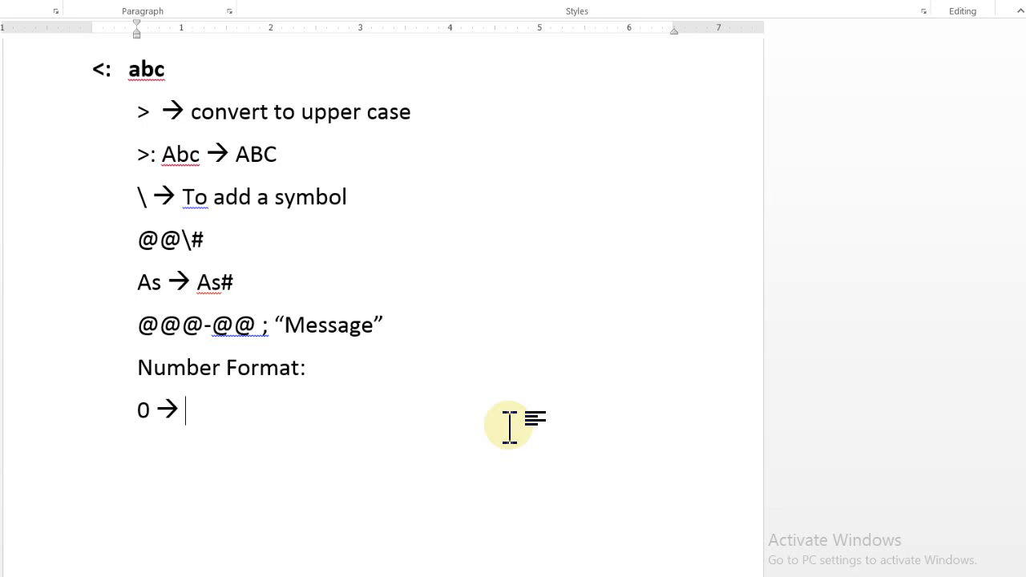
type("digit ")
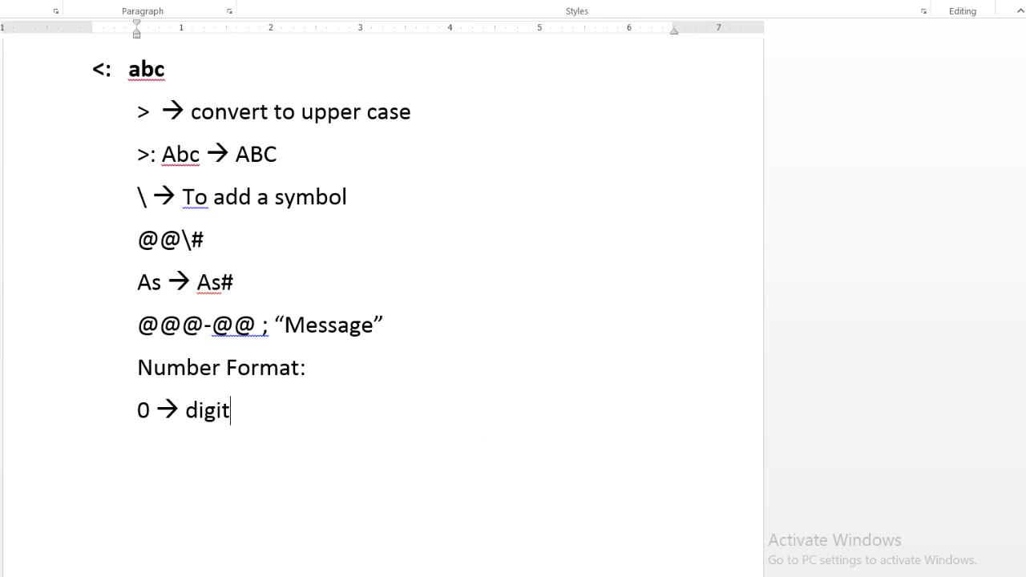
type("or zero ")
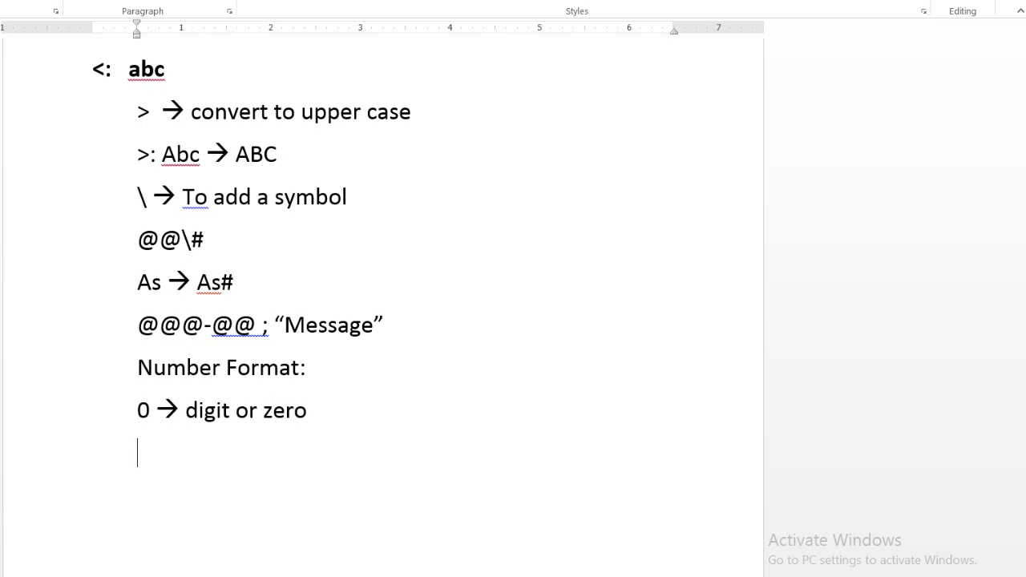
Step: Add 000-000 on a new line, undoing the automatic numbering and removing the faulty arrow after it
type("000-oo")
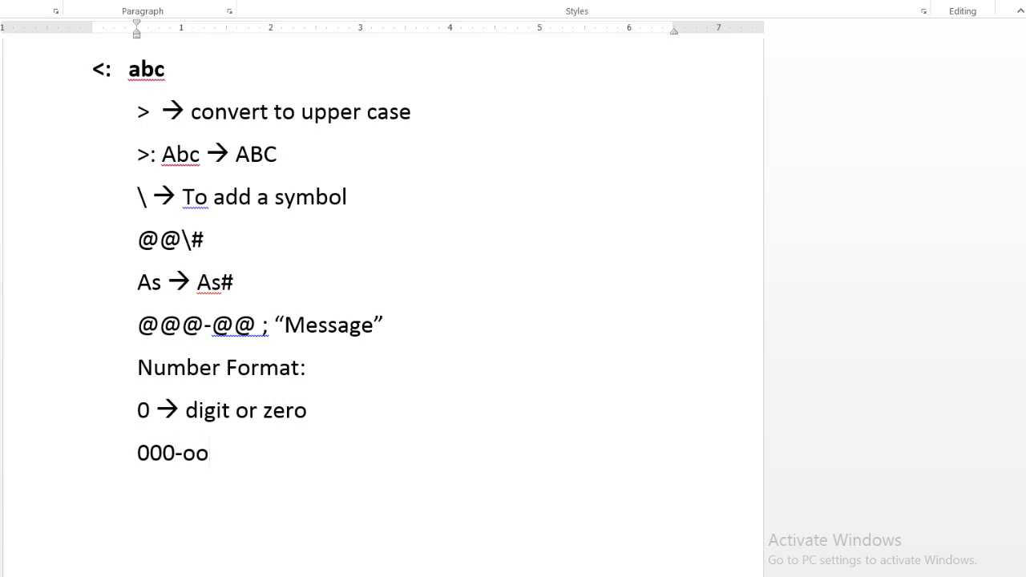
key("BackSpace")
key("BackSpace")
type("000 -->")
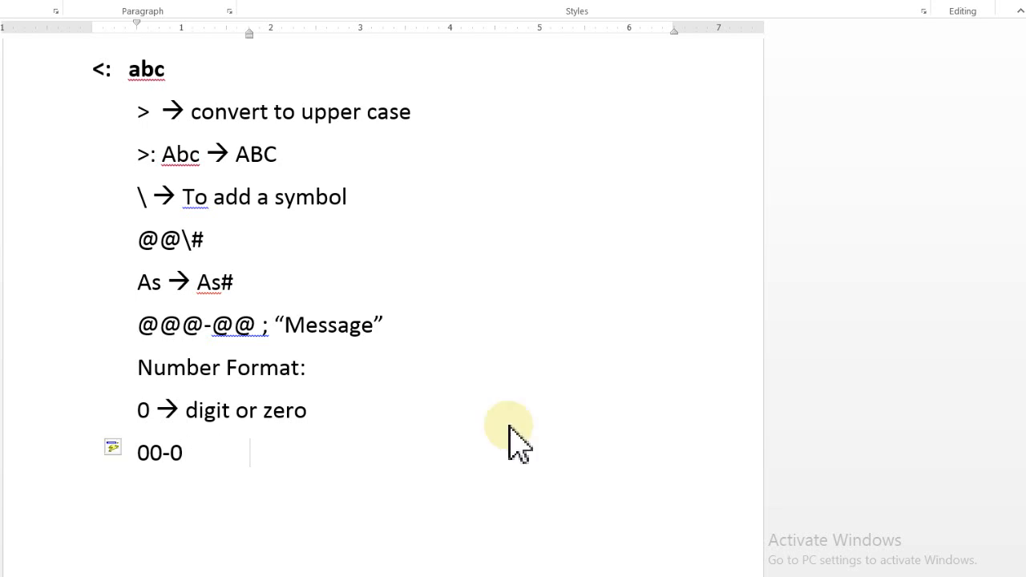
left_click(113, 449)
left_click(157, 475)
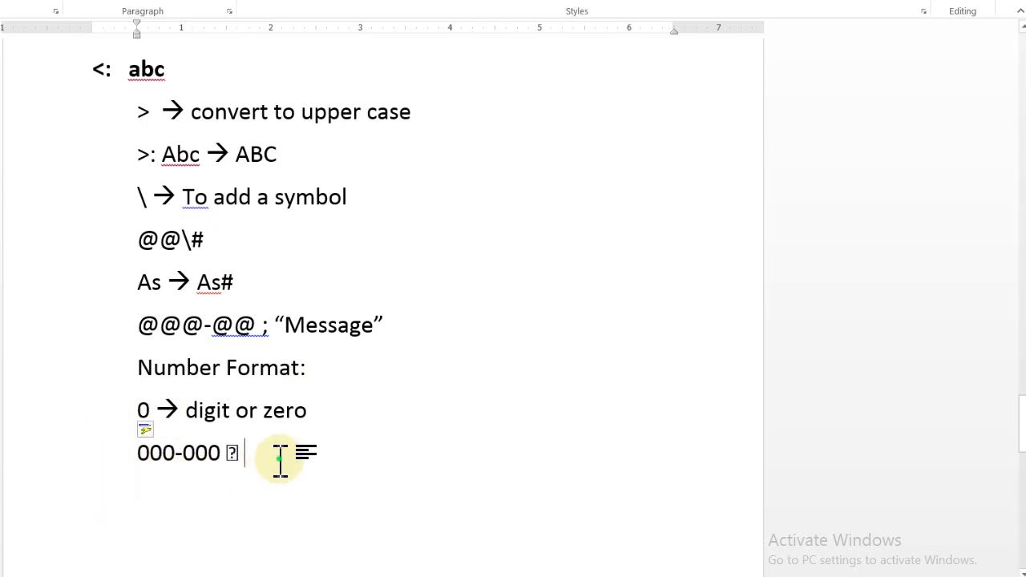
key("BackSpace")
key("BackSpace")
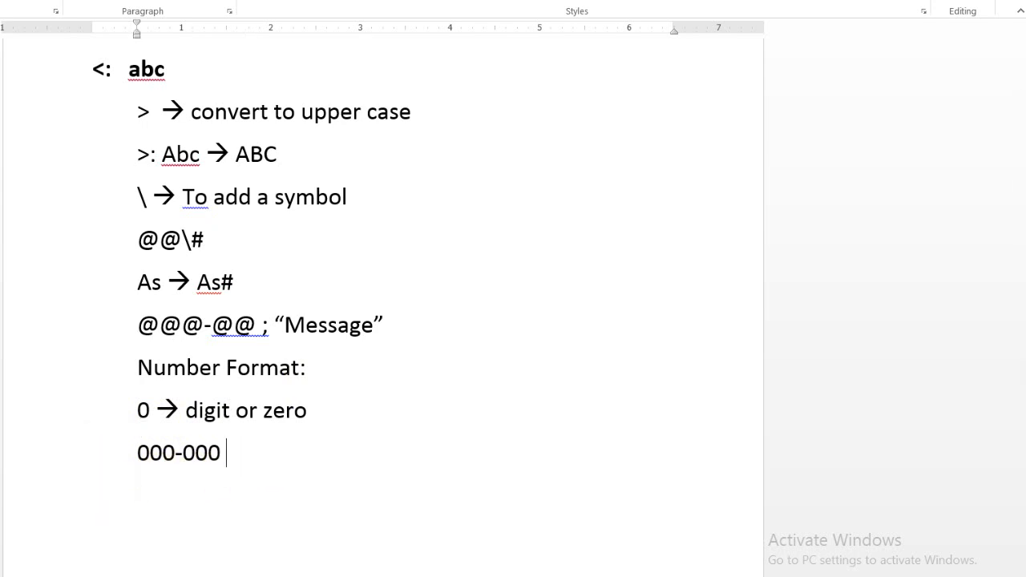
Step: Retry the arrow after 000-000, stop numbered lists from being created automatically, and remove the faulty arrow
type("-->")
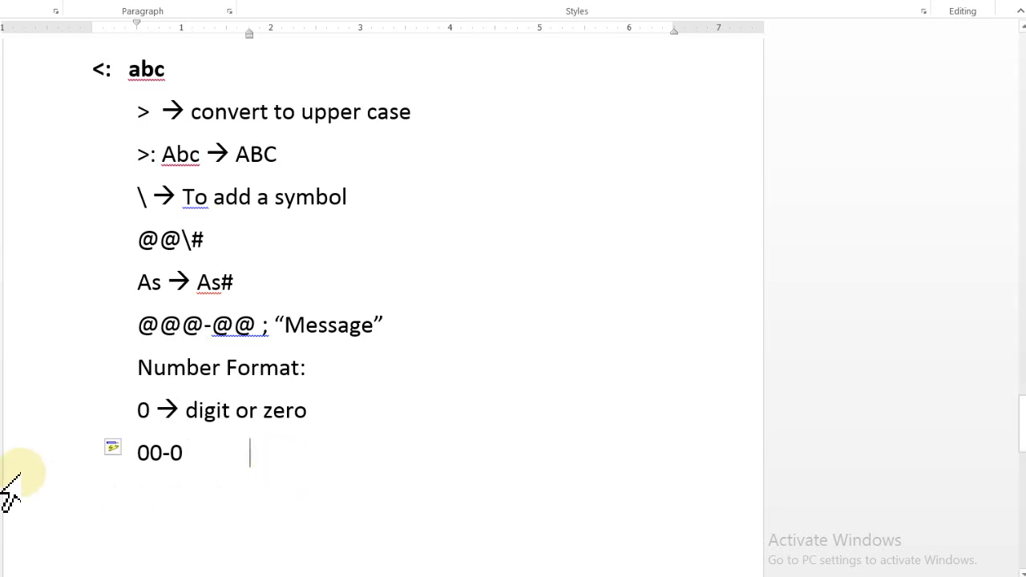
left_click(113, 450)
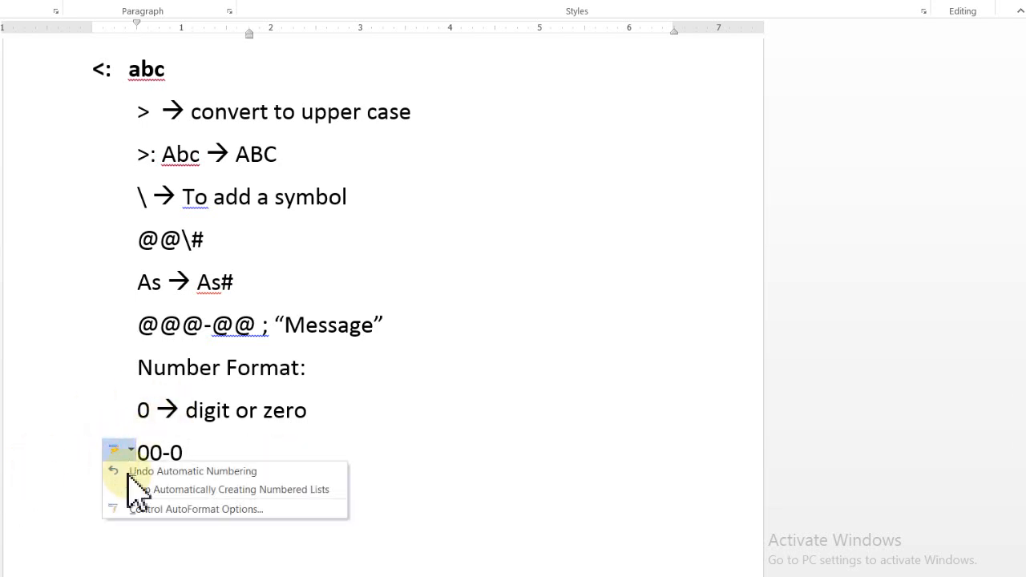
left_click(153, 490)
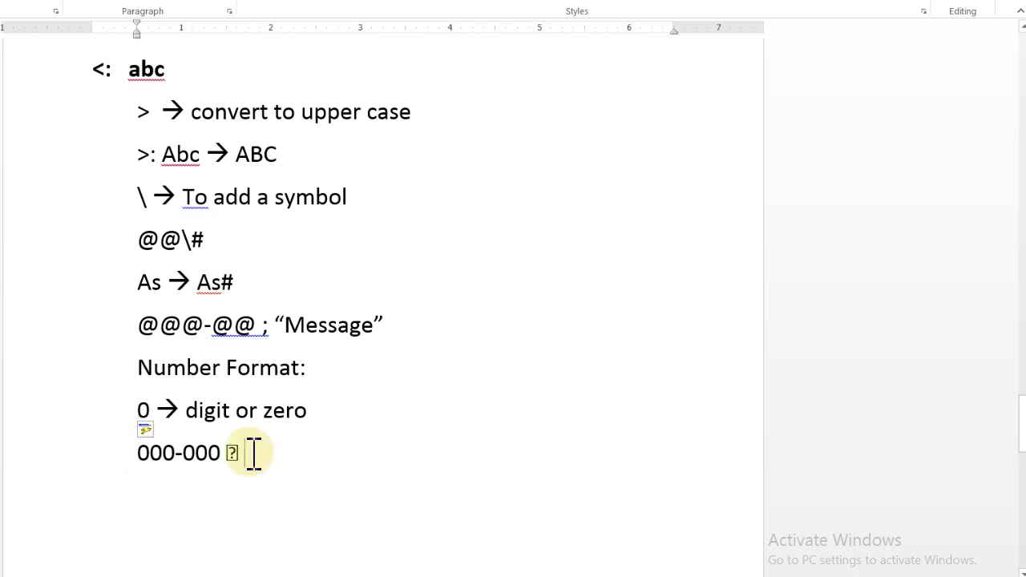
key("BackSpace")
key("BackSpace")
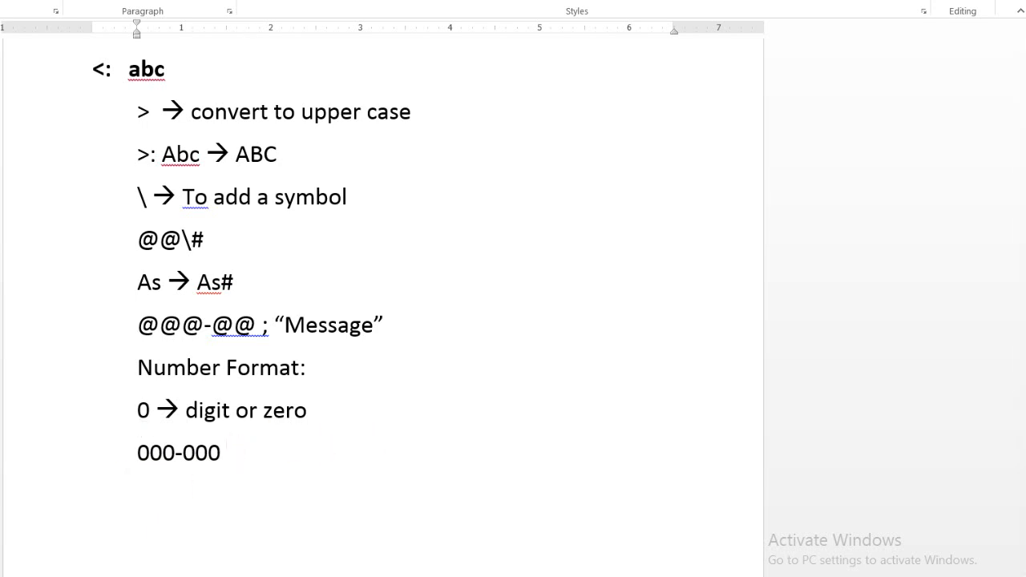
Step: Complete the 000-000 line with three hyphens and the example value 12-56
type("---")
left_click_drag(142, 456, 223, 454)
left_click(185, 456)
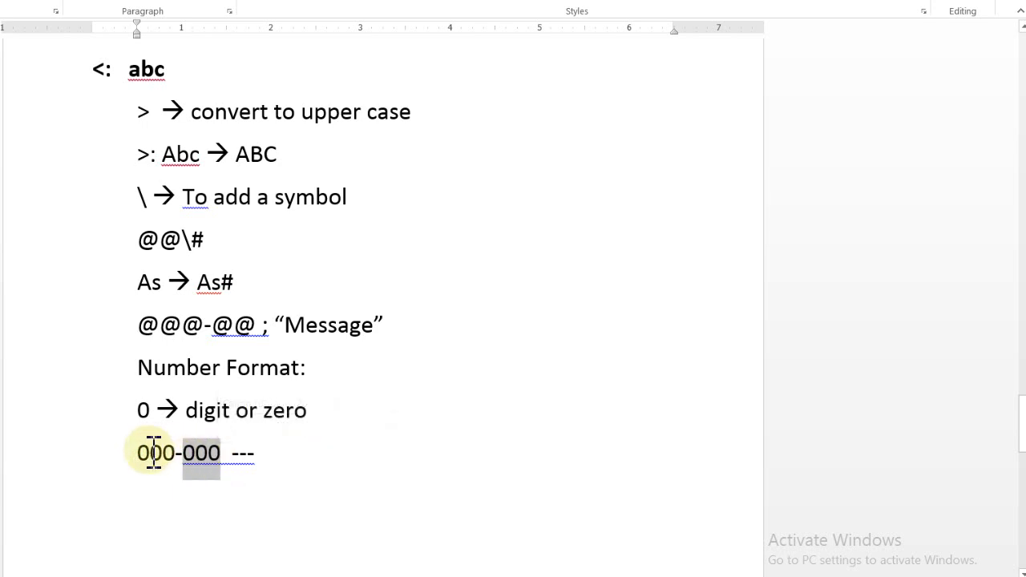
left_click(340, 462)
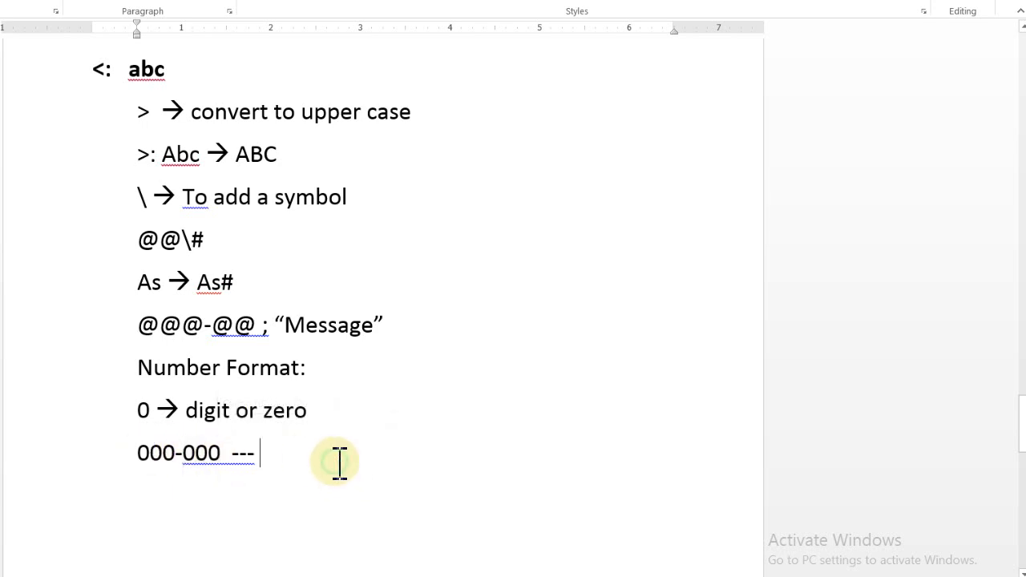
type("12")
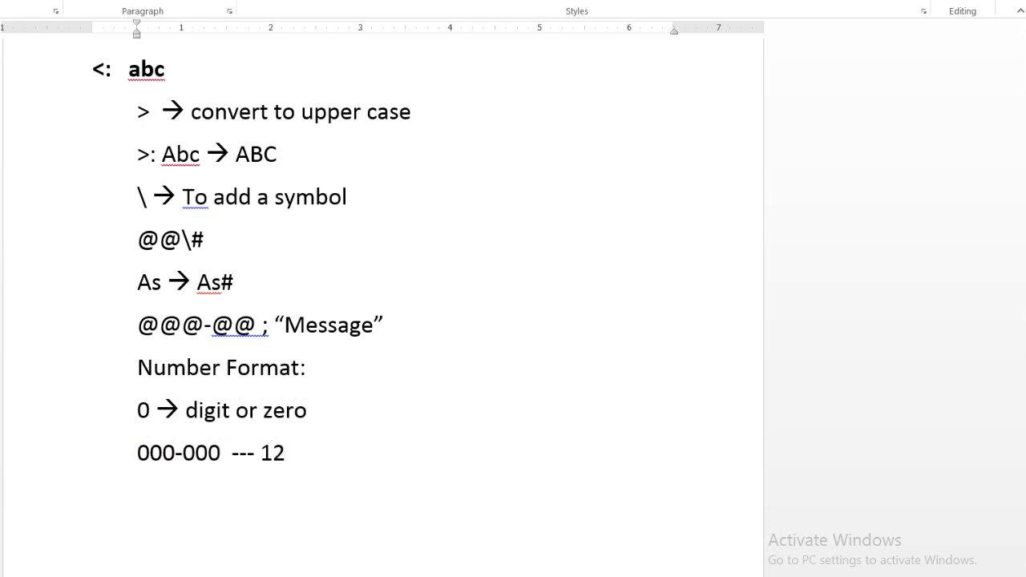
type("-56")
Step: Add the result line "Ans 012-560" below the 000-000 example
key("Return")
type("ans")
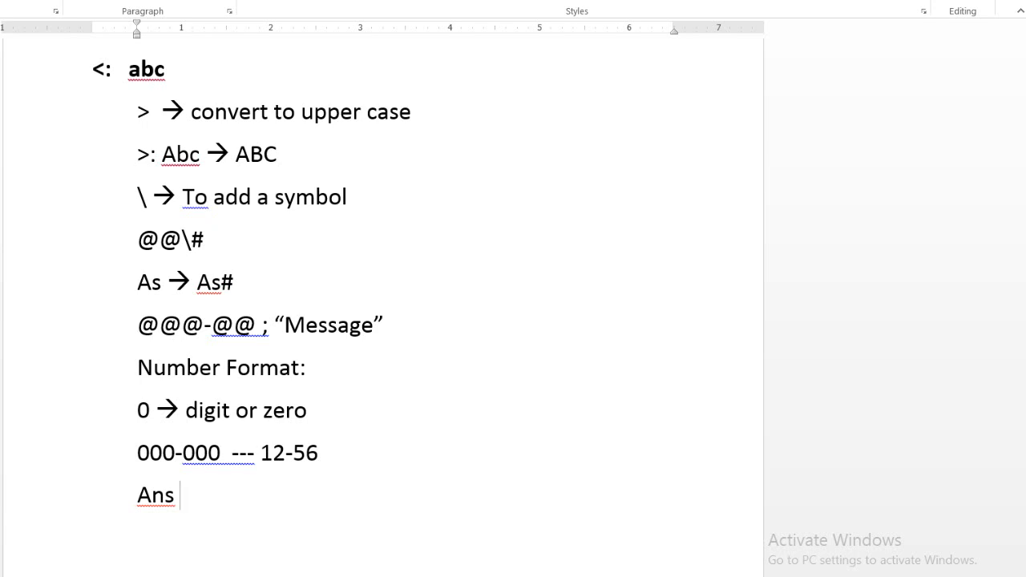
type("012-560")
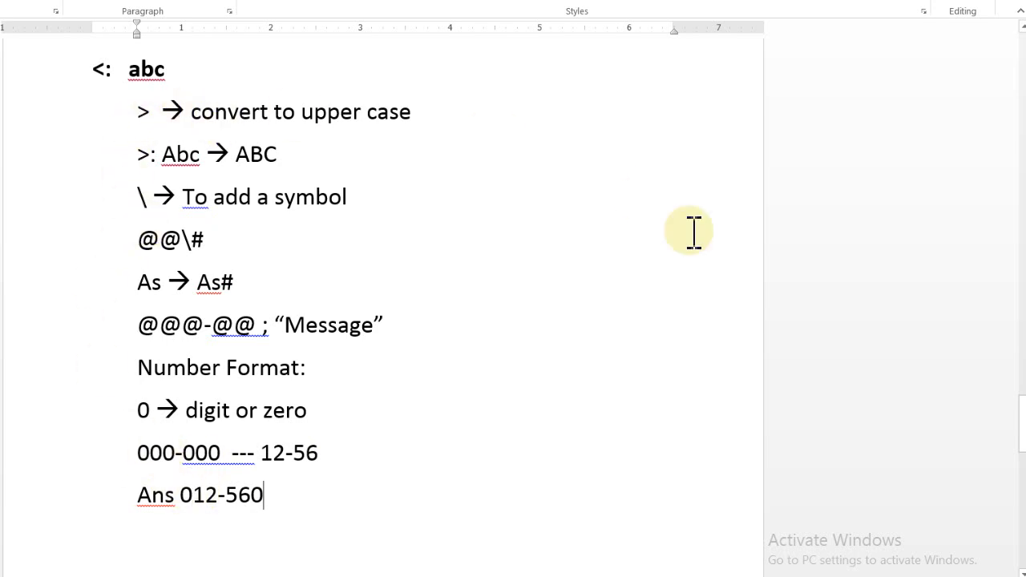
Step: Add a line below "Ans 012-560" explaining # with an arrow as "digit or nothing", followed by a new line
left_click_drag(138, 239, 183, 243)
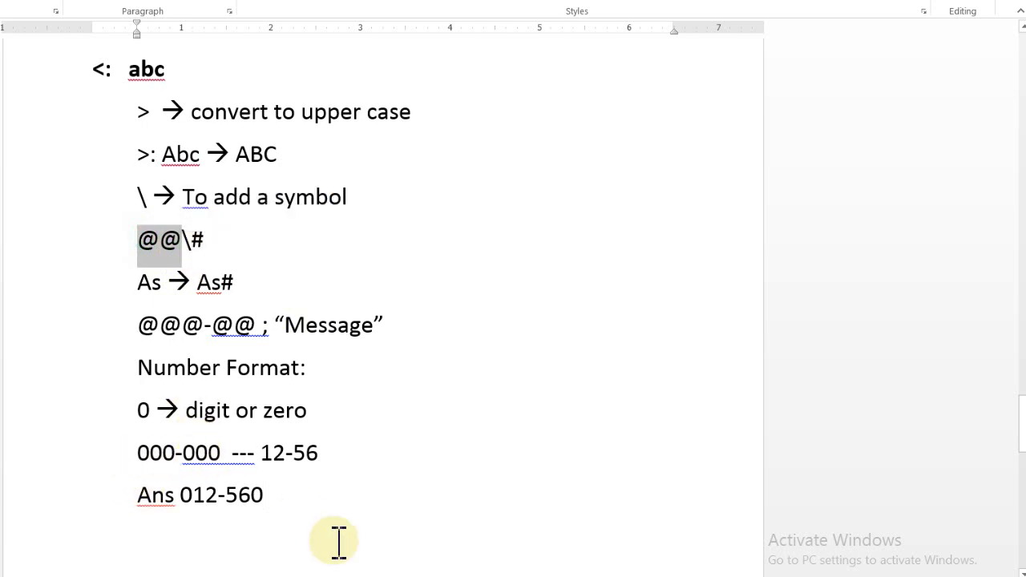
left_click(277, 505)
key("Return")
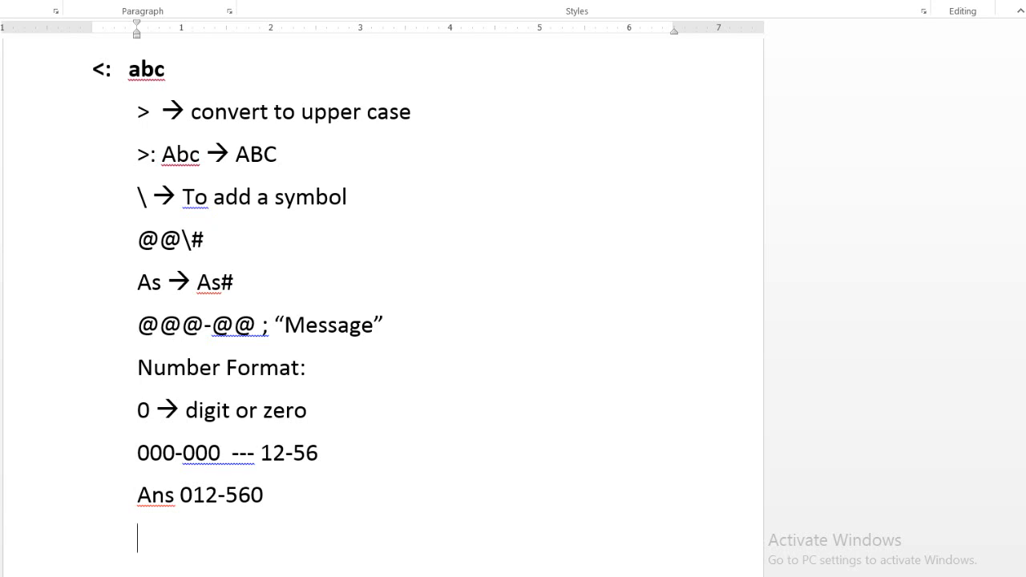
type("#")
type(" --> ")
type("di")
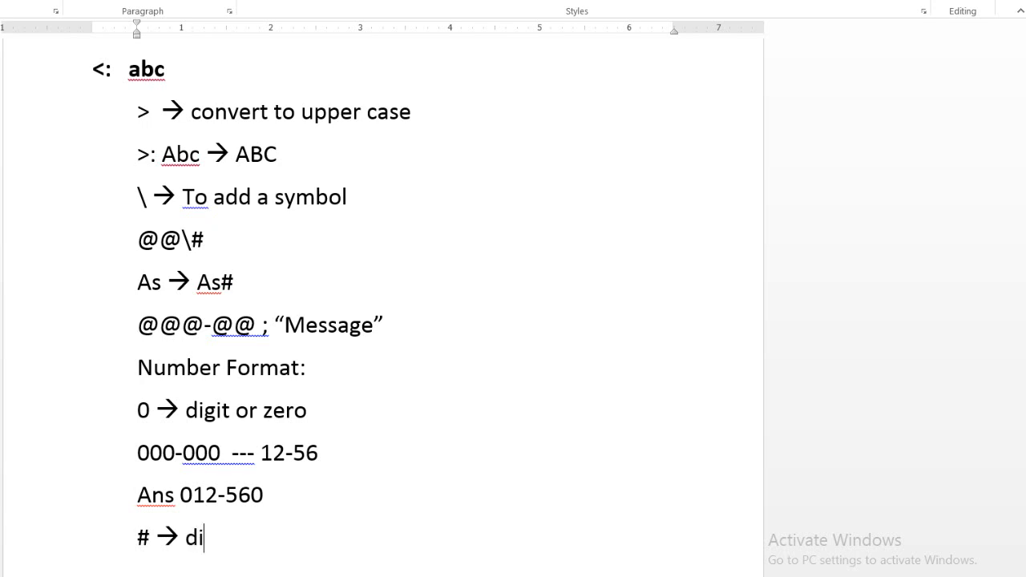
type("git or ")
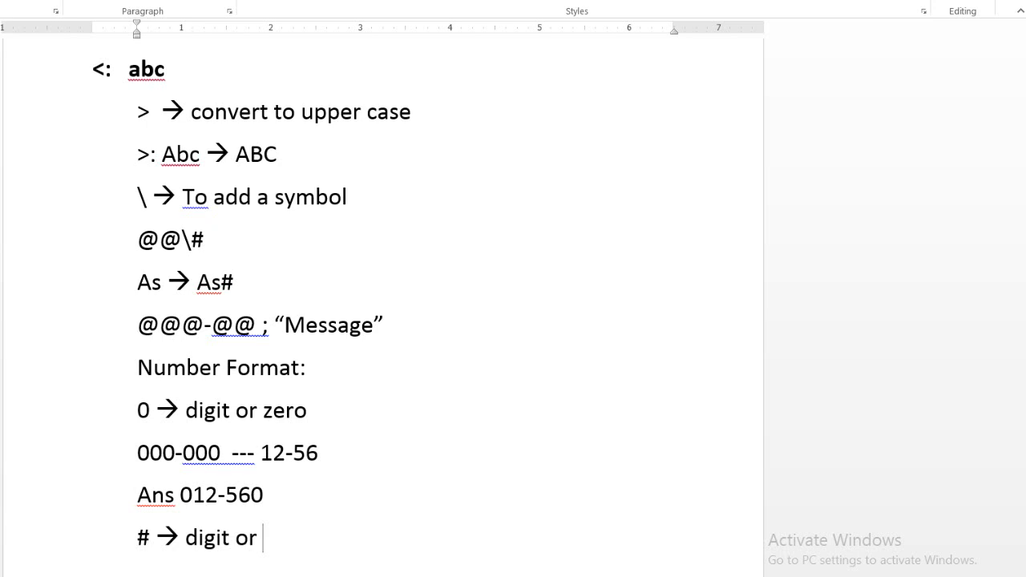
type("nothing")
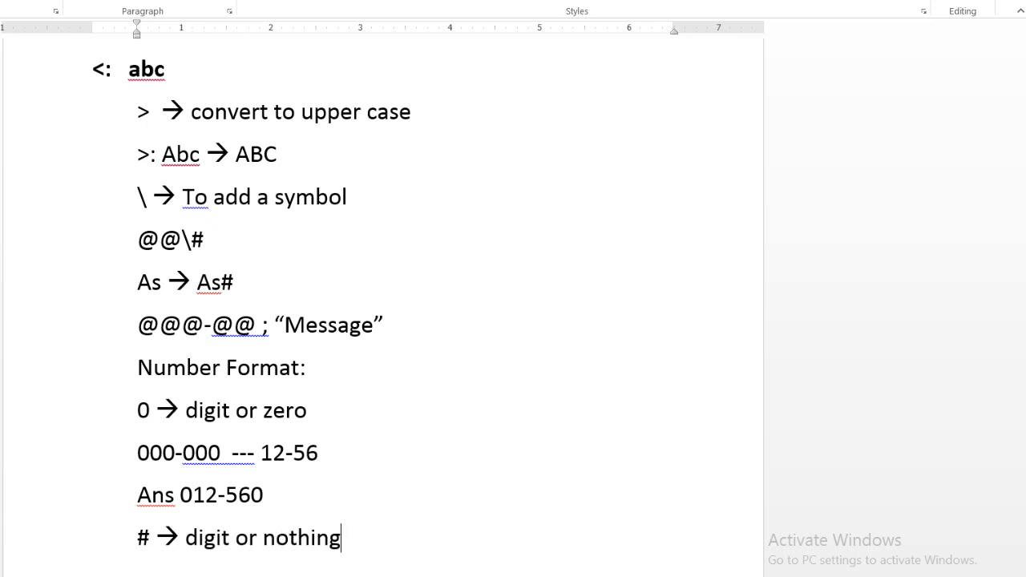
key("Return")
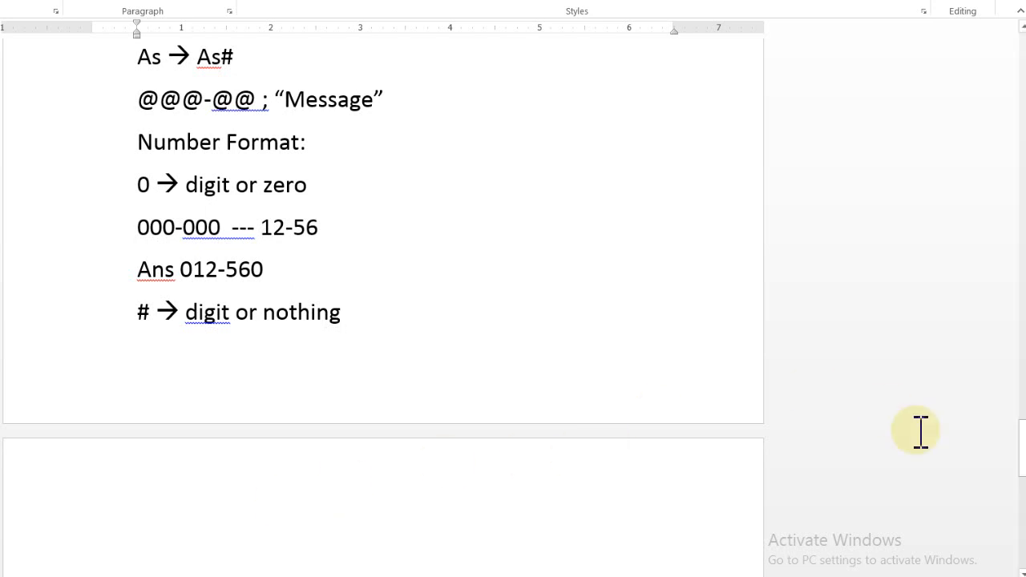
Step: Add the result line "Ans 12-56" on the next page and insert an arrow between Ans and the value
left_click_drag(1020, 437, 1017, 408)
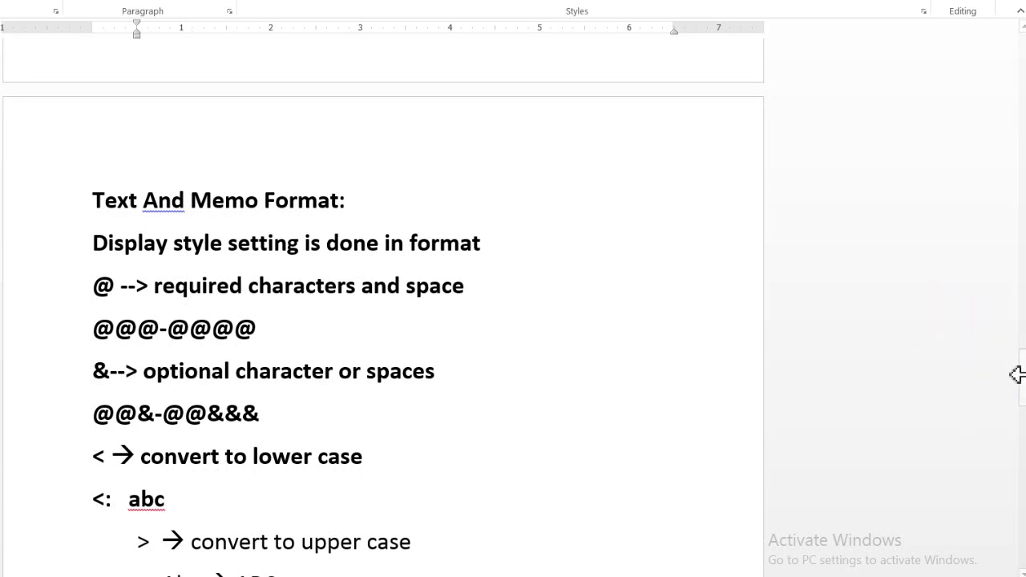
left_click_drag(1022, 373, 1020, 451)
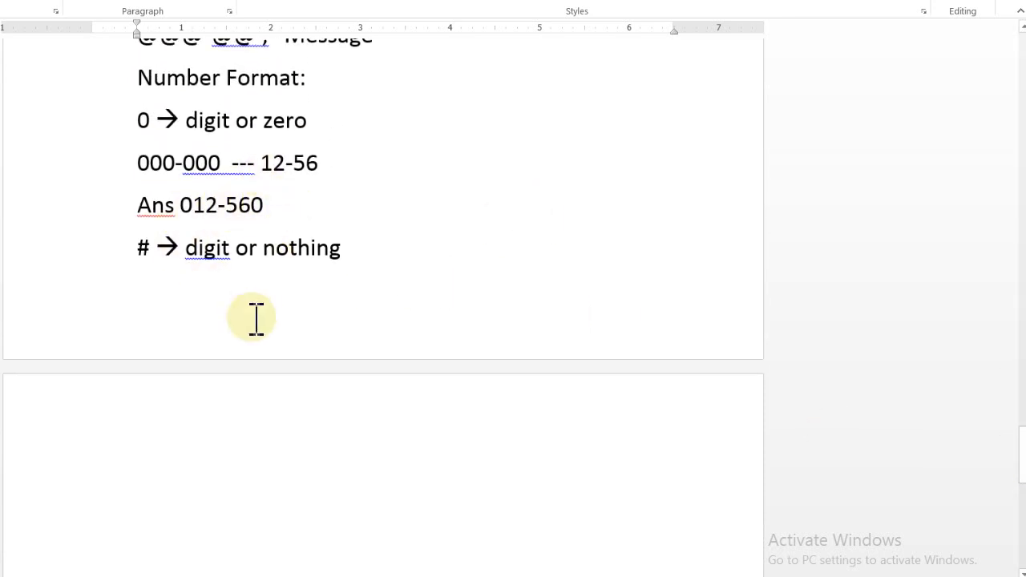
type("Ans ")
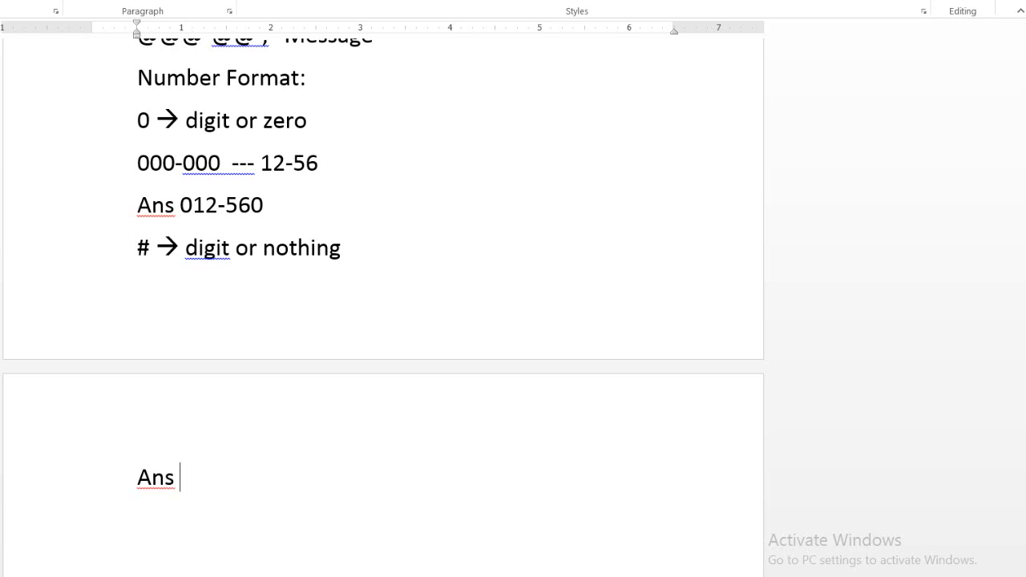
type("12-56")
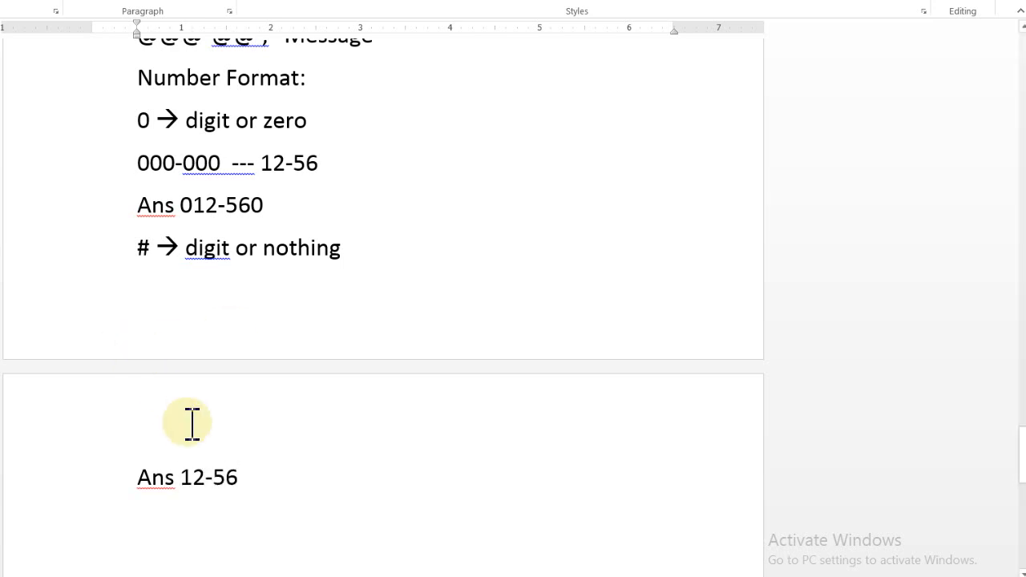
double_click(181, 207)
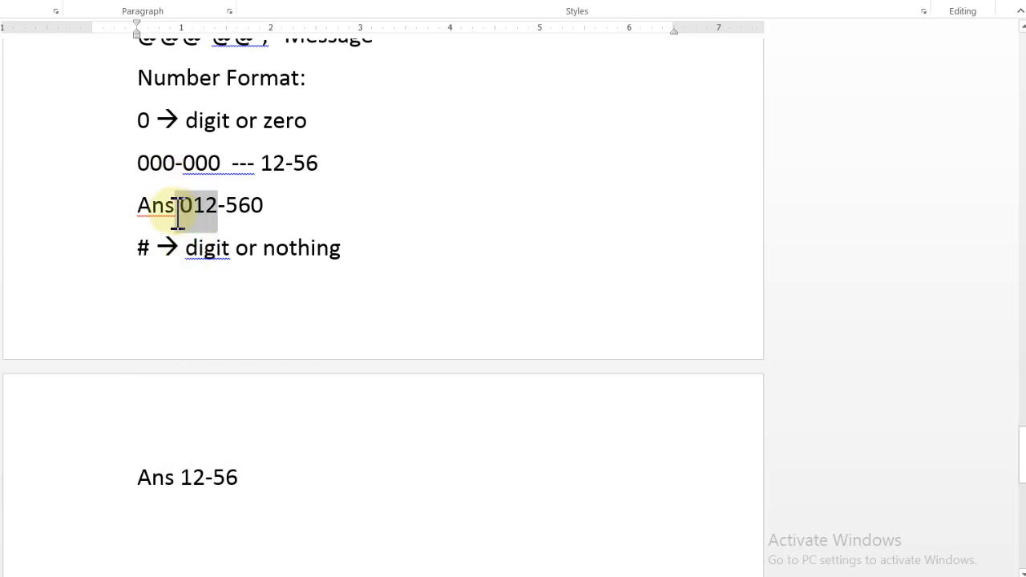
left_click(183, 479)
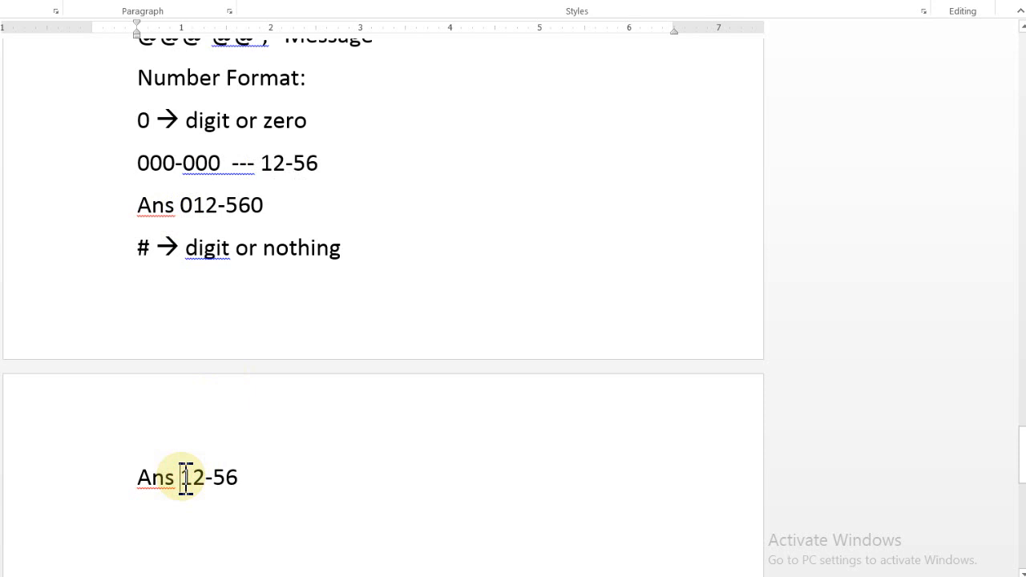
type("-->")
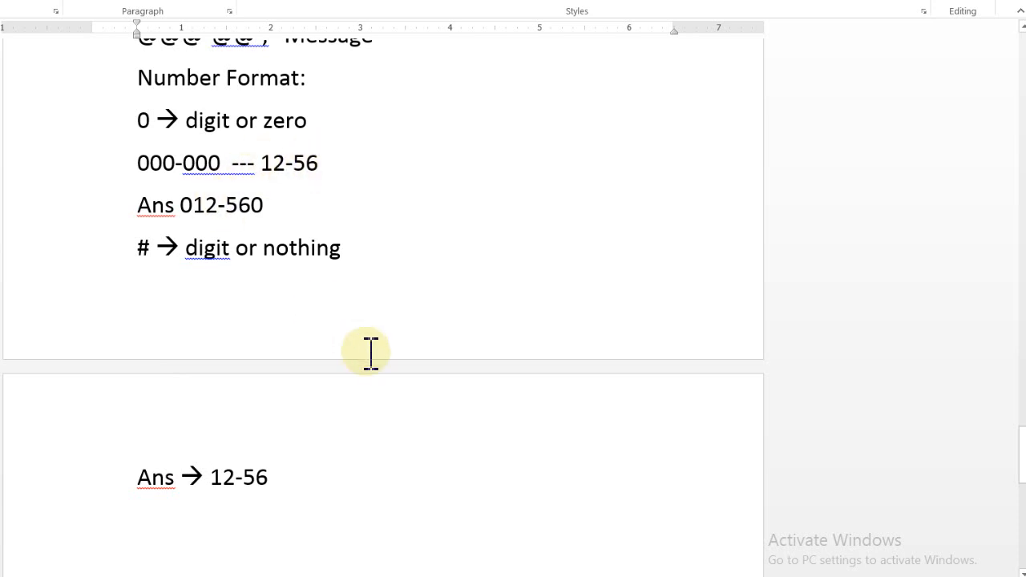
Step: Start a new line for the % symbol with an arrow and the text "multiply value with 100"
left_click(380, 460)
key("Return")
type("%")
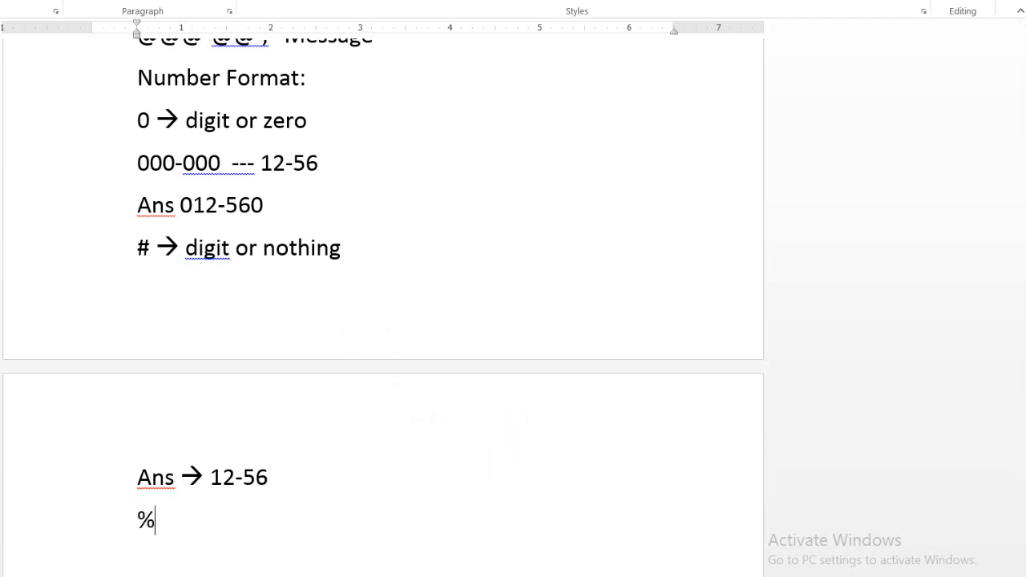
type(" -->")
type("multi")
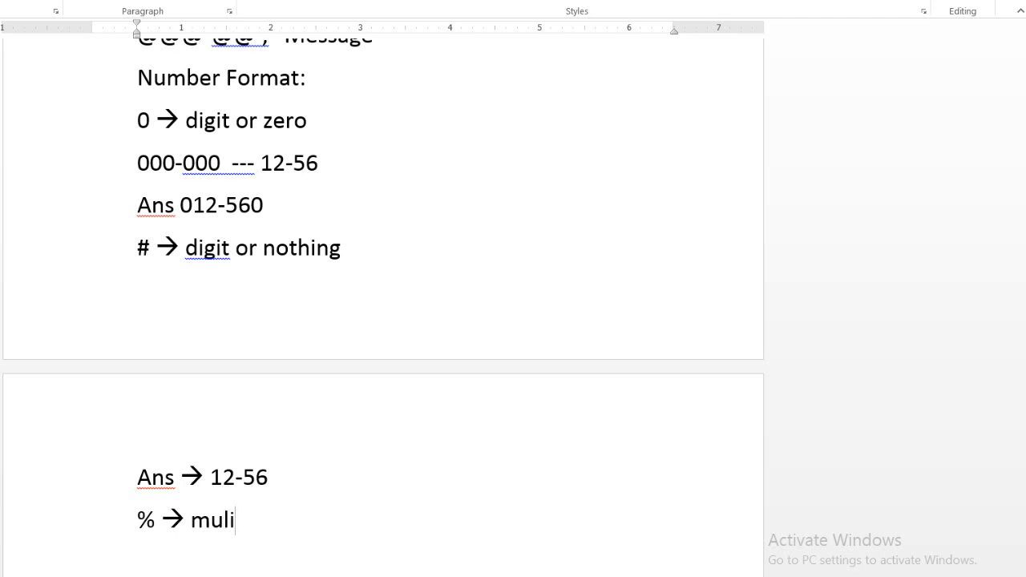
type("ply va")
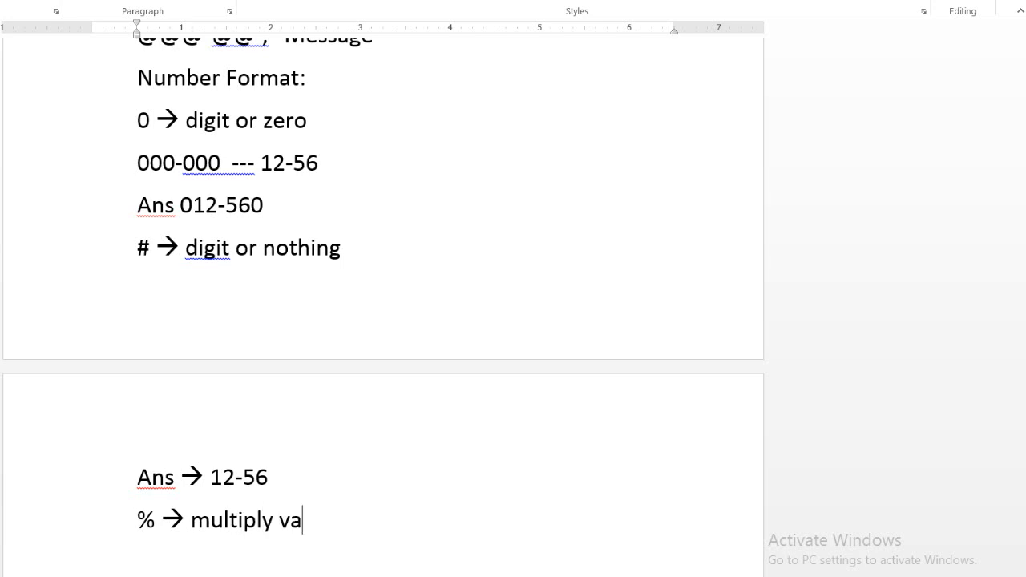
type("lue with aoo")
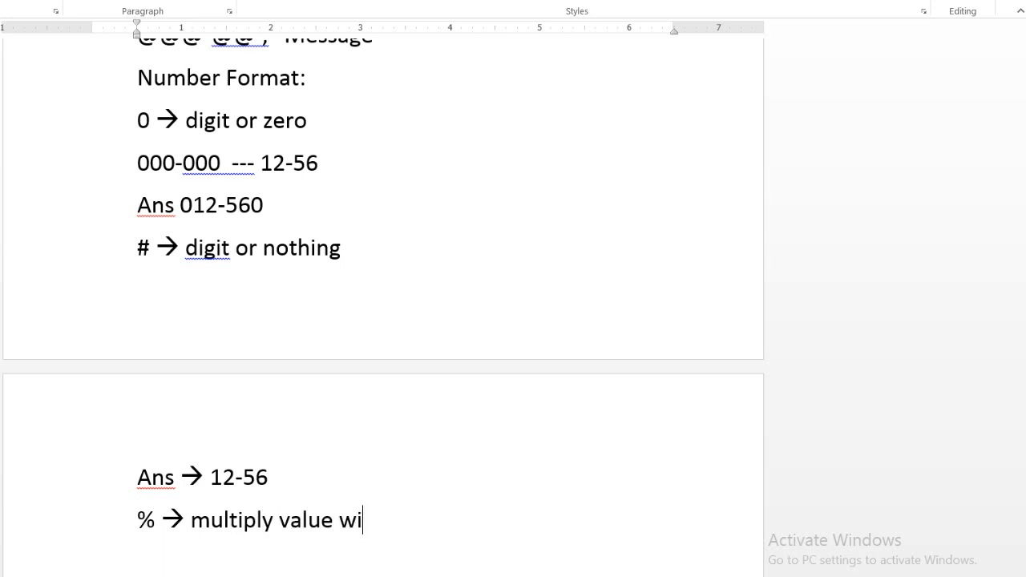
key("BackSpace")
key("BackSpace")
key("BackSpace")
type("100")
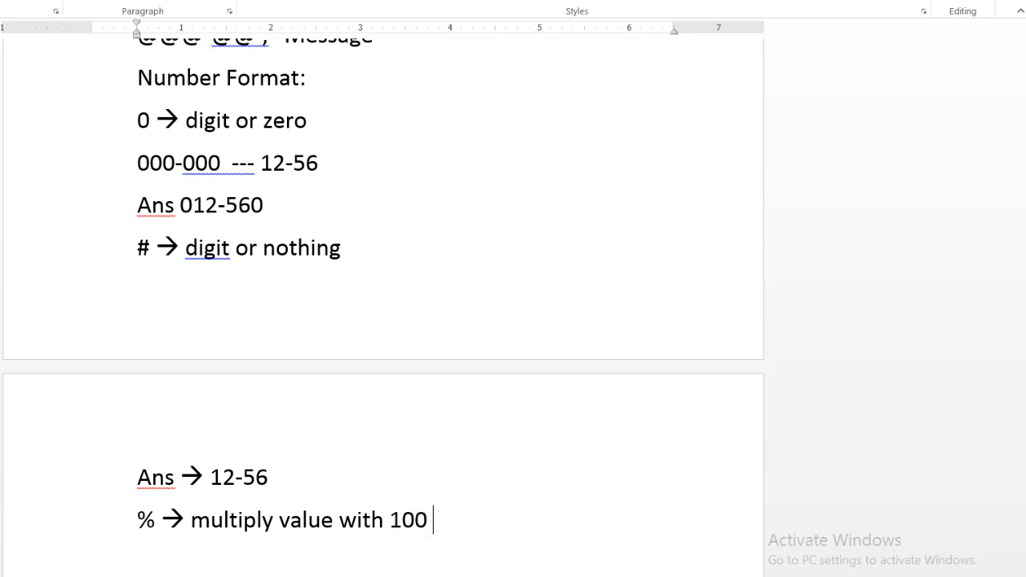
Step: Complete the % explanation with "and display results in %age format", correcting the typing errors, and add a new line below it
type(" and display resi")
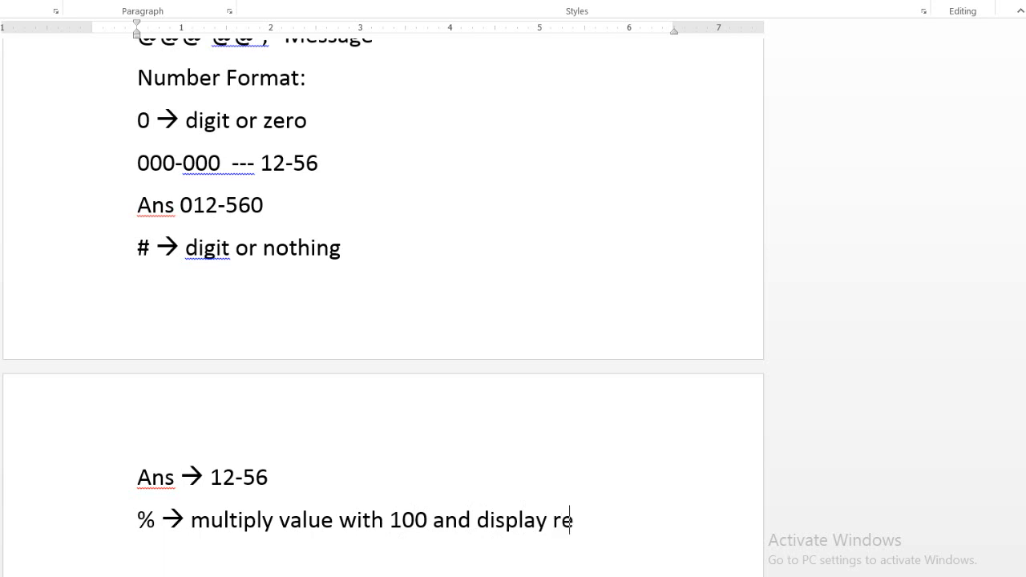
key("BackSpace")
type("utlt")
key("BackSpace")
key("BackSpace")
key("BackSpace")
type("lts in")
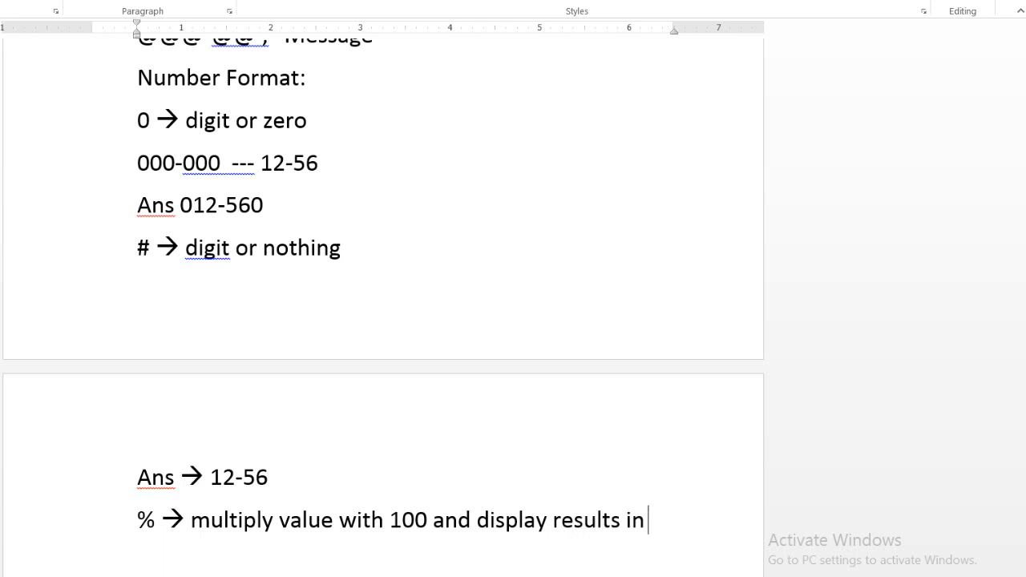
type(" %age fp")
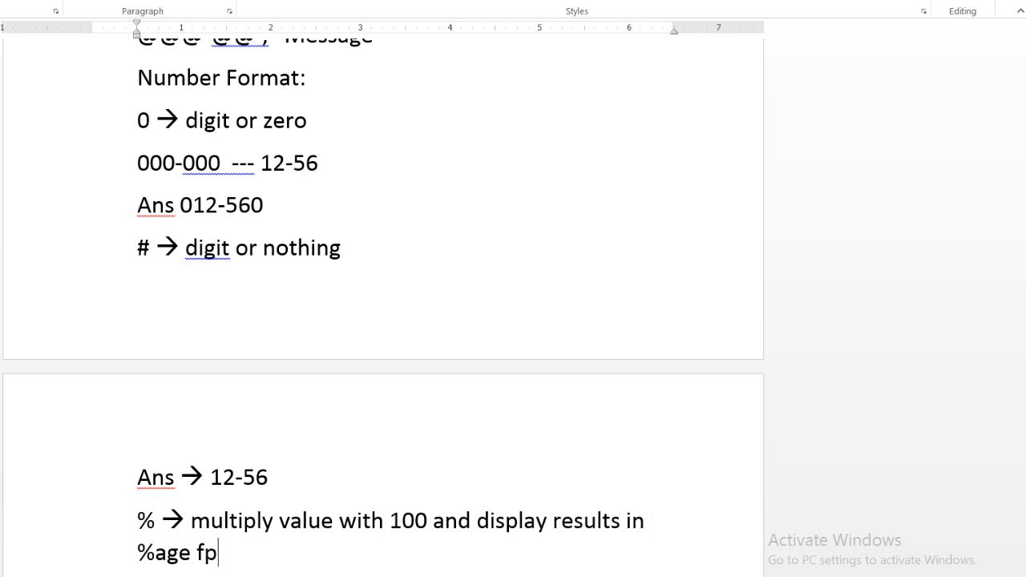
key("BackSpace")
type("ormate")
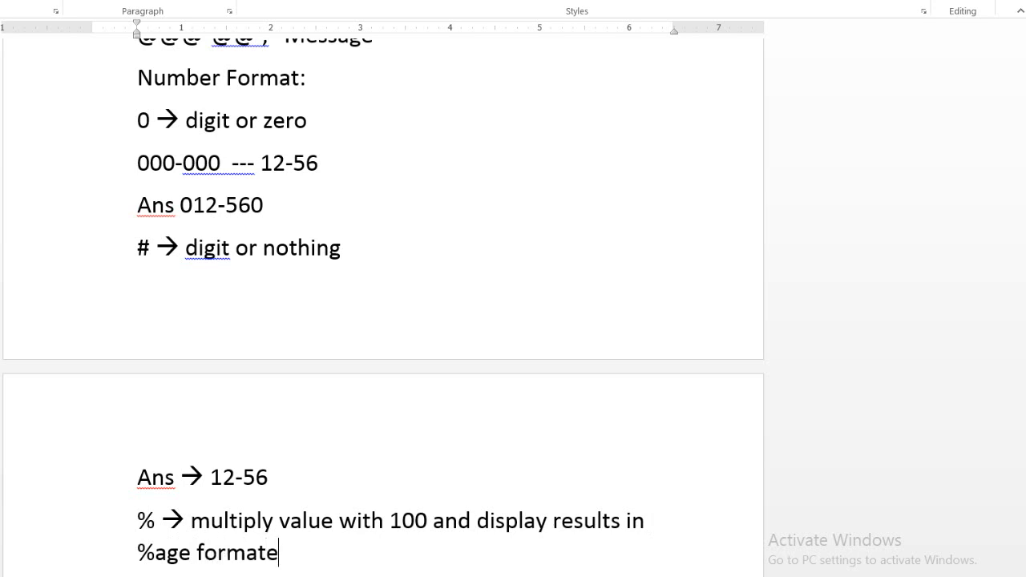
key("Return")
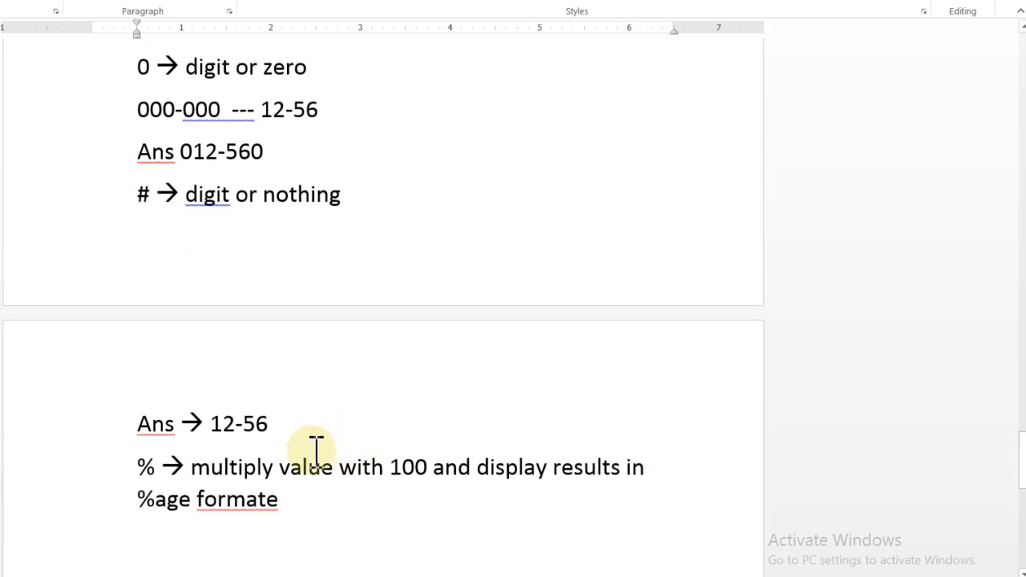
left_click(305, 503)
key("BackSpace")
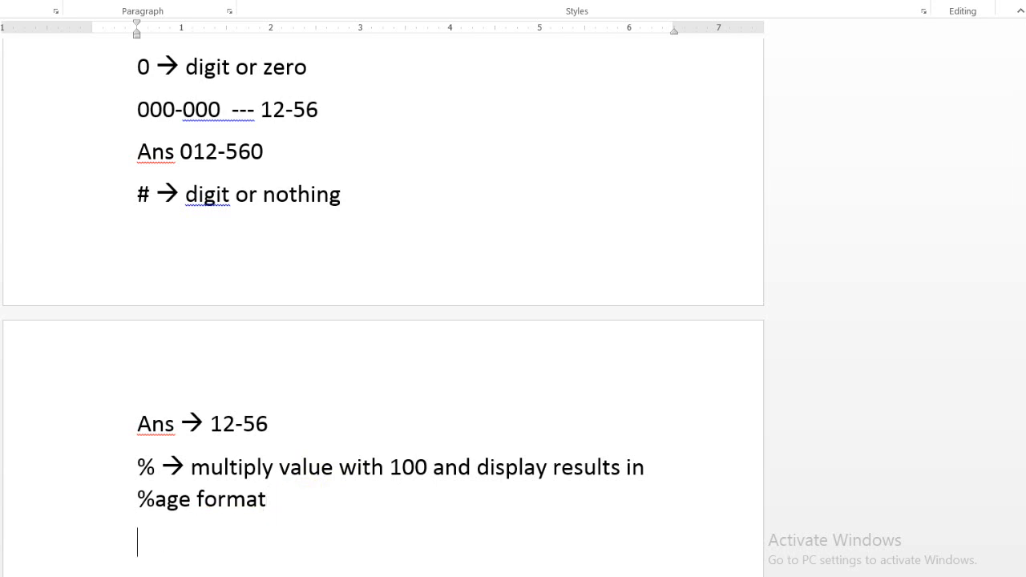
Step: Switch to the Access database and open the Calls table and the Calls Subform to view their fields
mouse_move(303, 576)
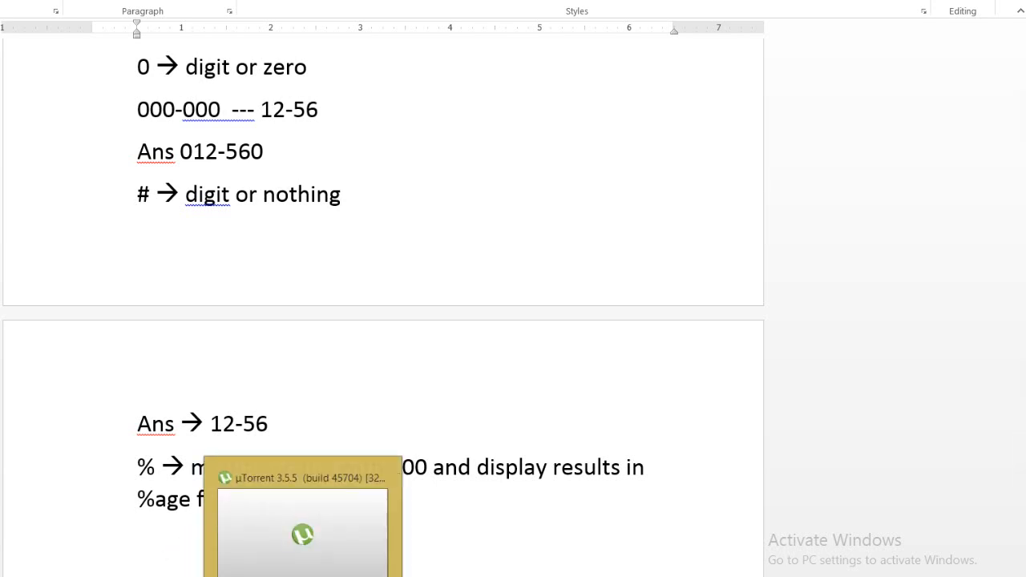
left_click(258, 575)
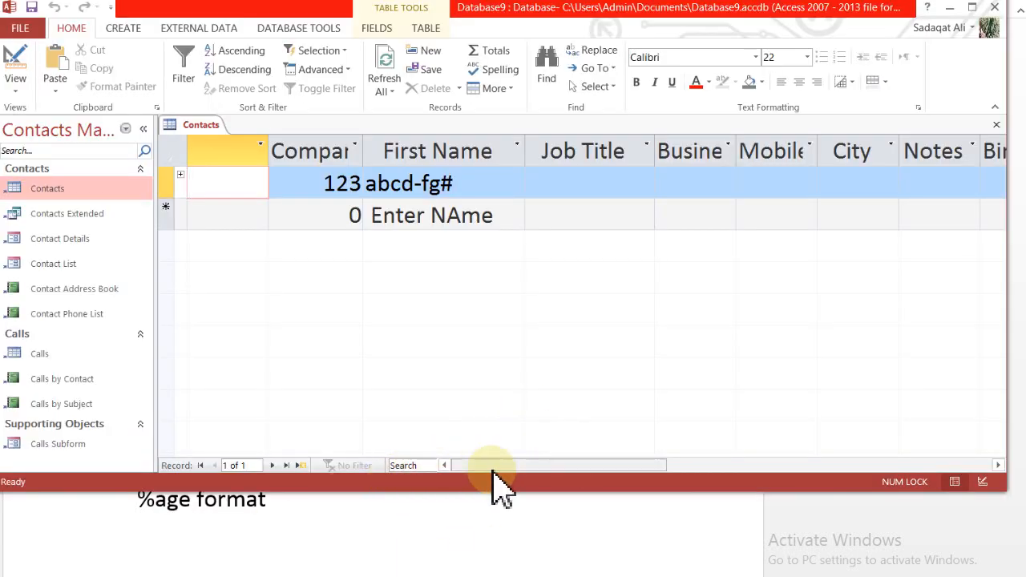
left_click_drag(500, 465, 522, 466)
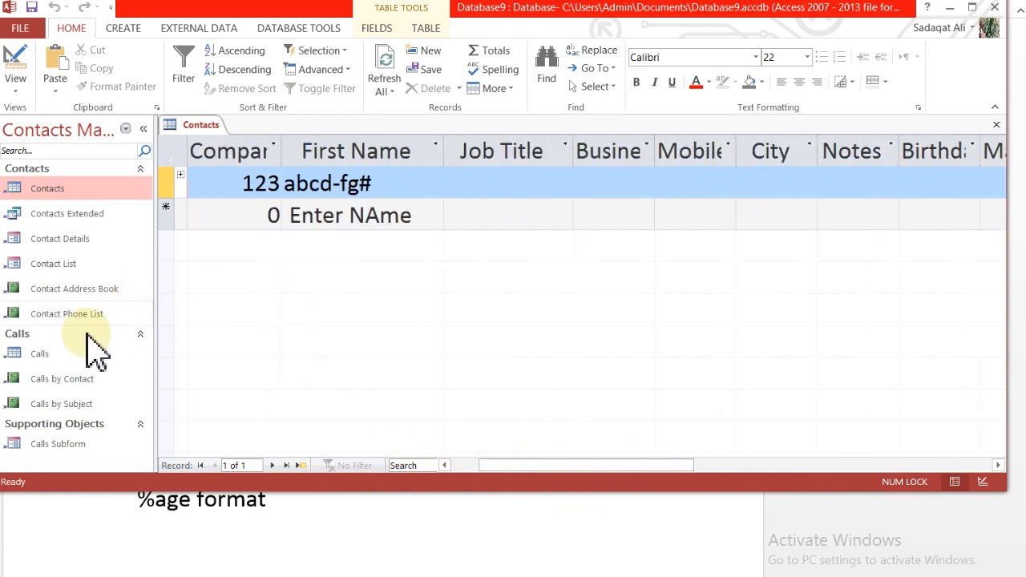
left_click(68, 352)
double_click(67, 351)
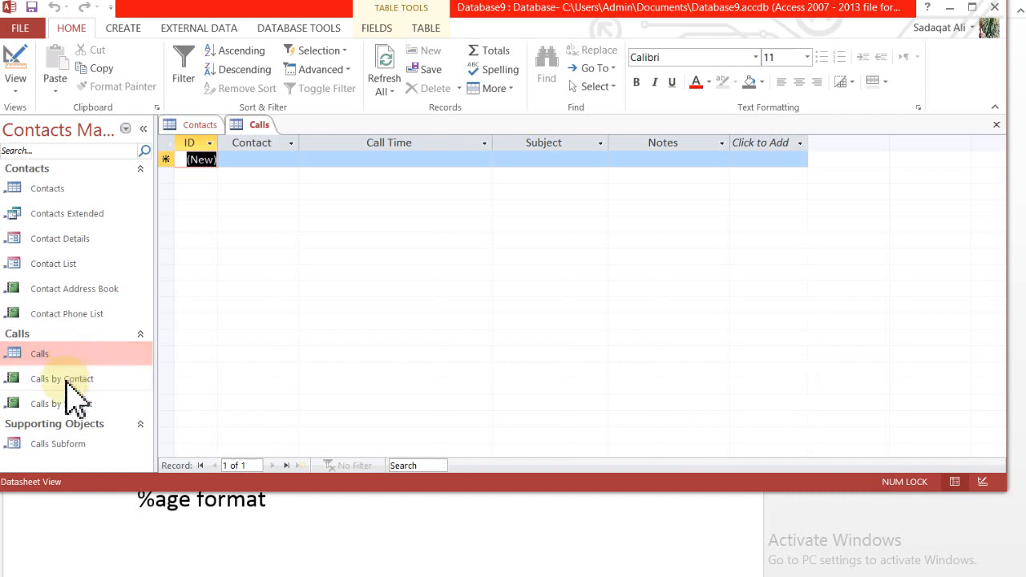
double_click(69, 446)
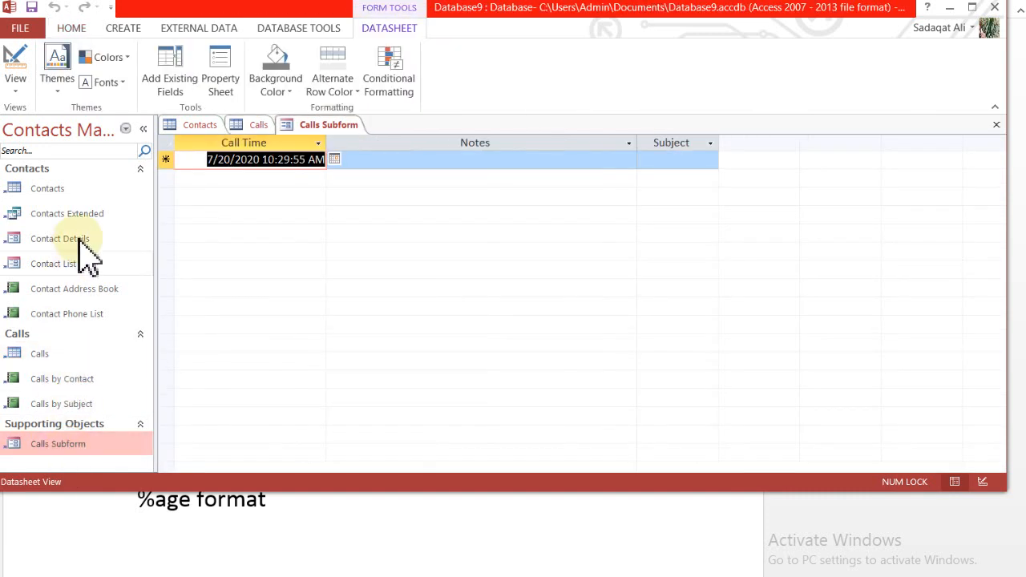
Step: Return to the Contacts table, check its last columns, and open the table in Design View
double_click(74, 189)
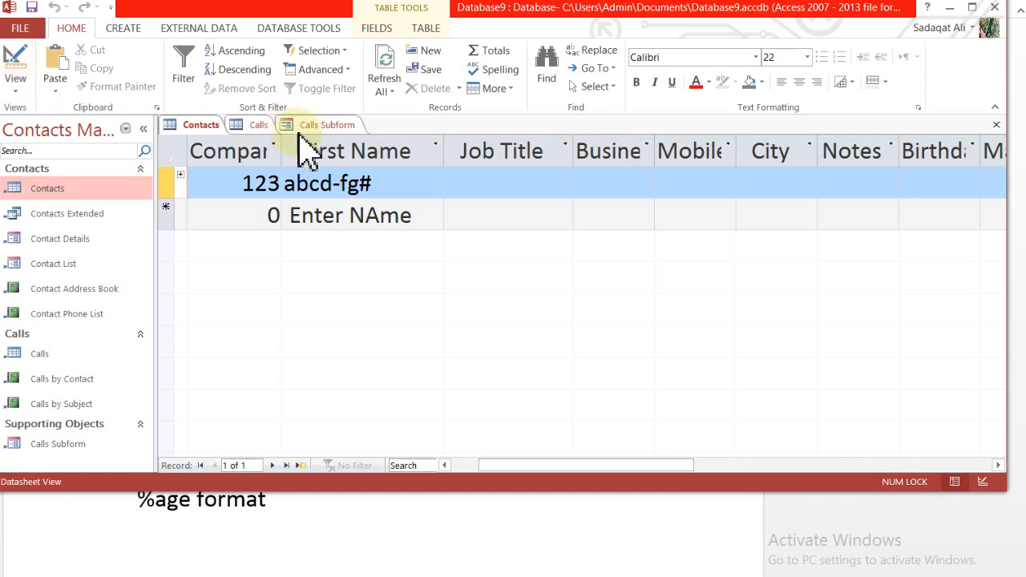
left_click_drag(666, 467, 830, 466)
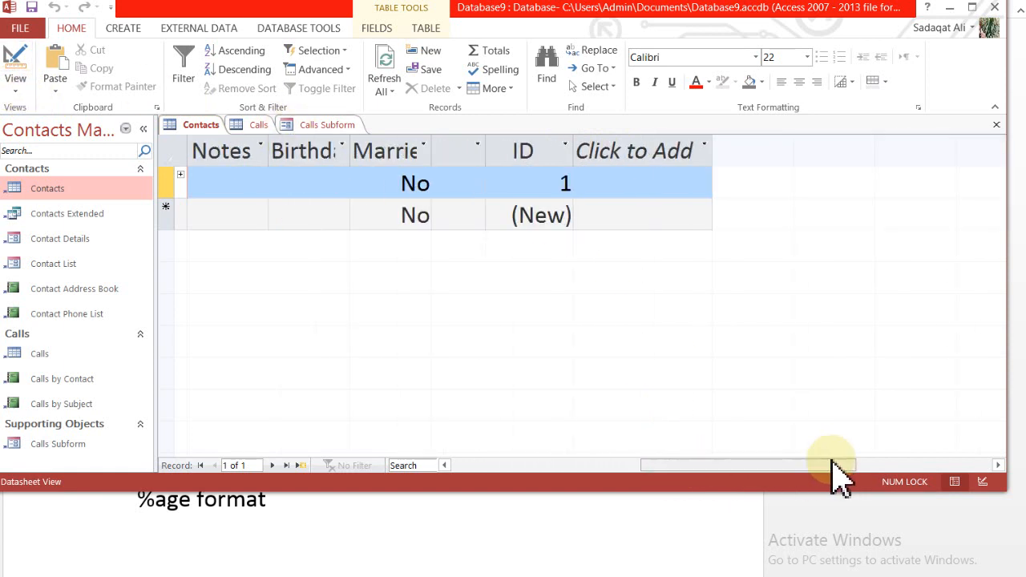
left_click(16, 89)
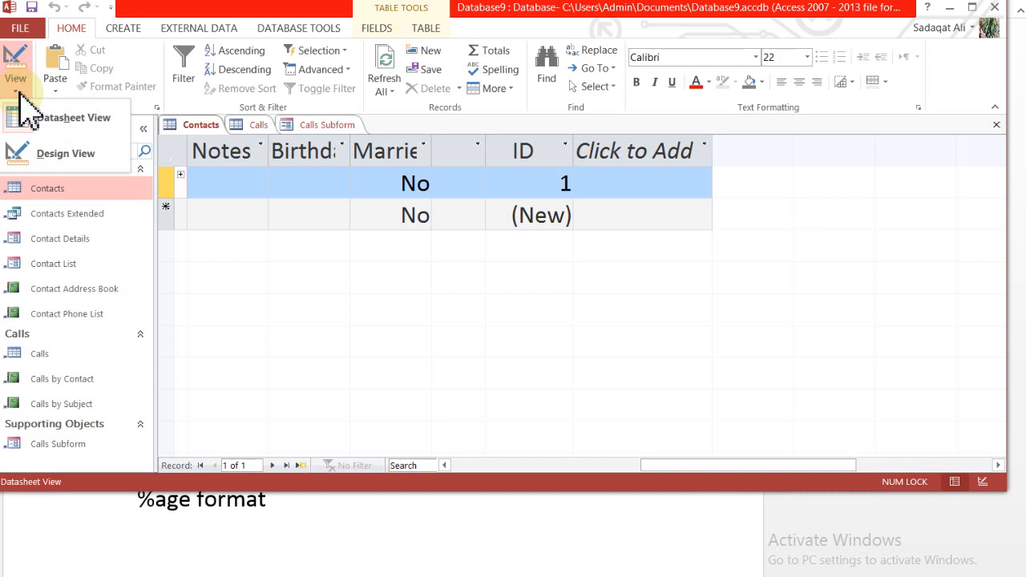
left_click(58, 162)
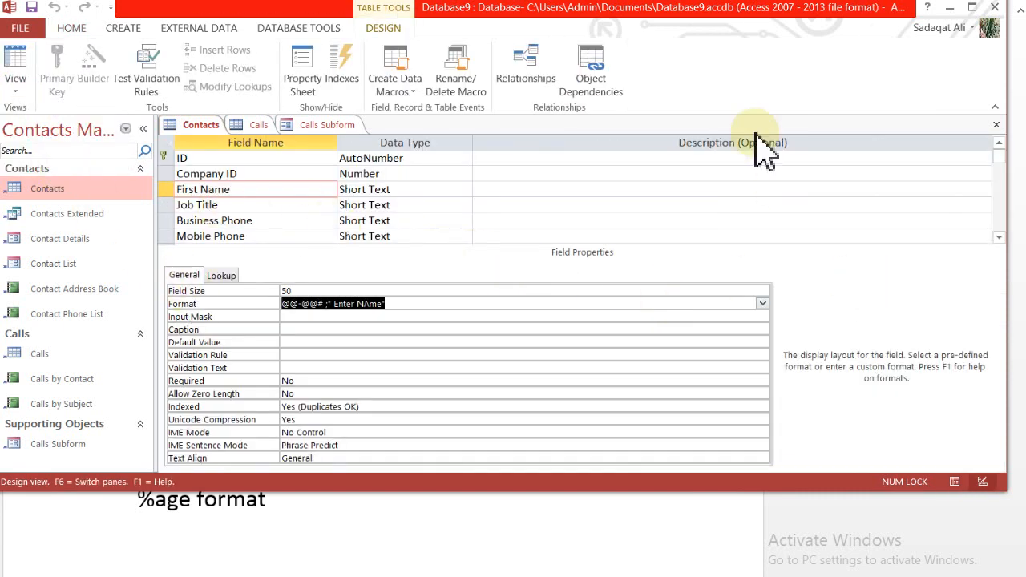
Step: Select the Company ID field of the Contacts table and set its Format property to 000-000
left_click(271, 221)
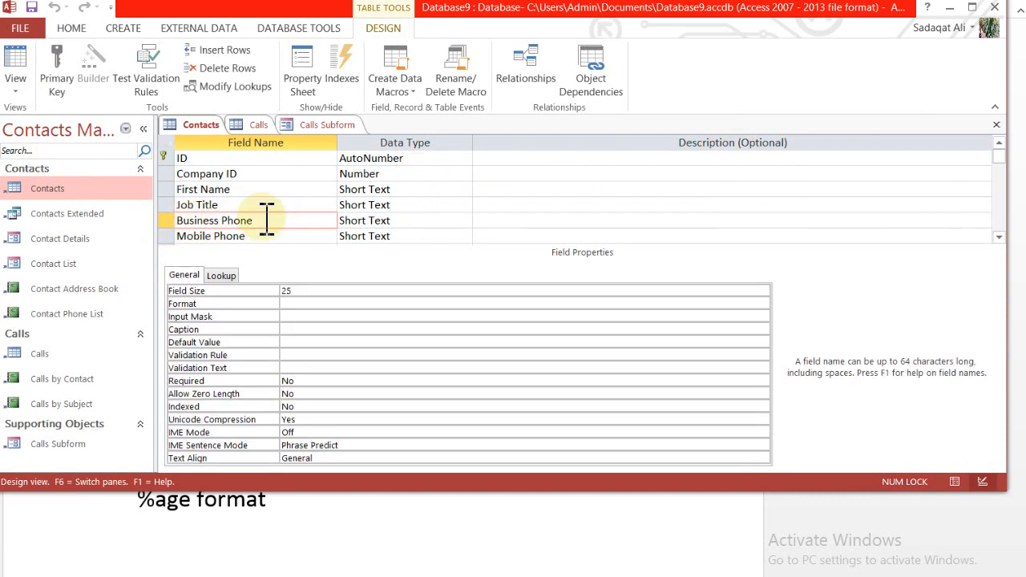
left_click_drag(277, 220, 160, 224)
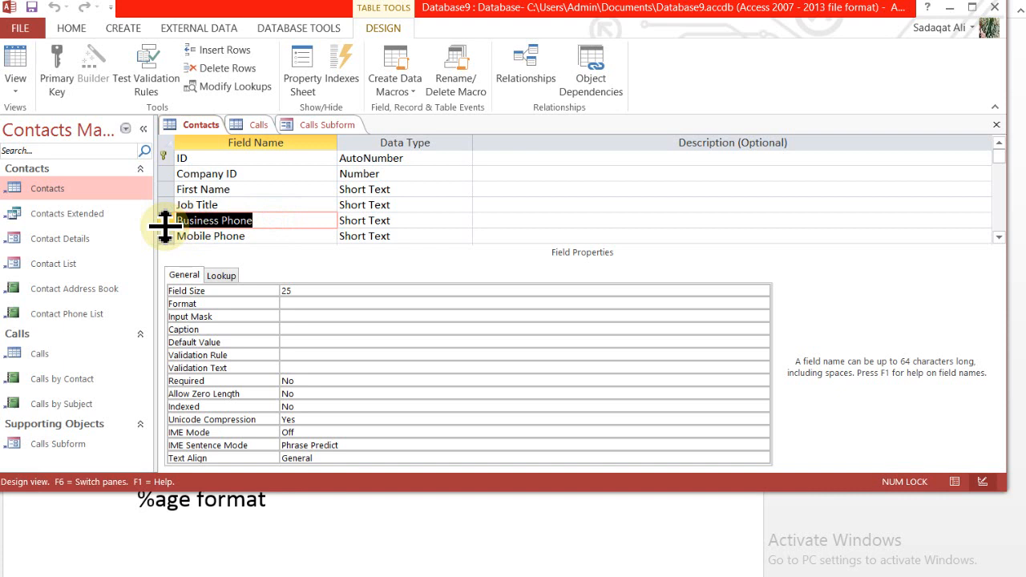
left_click(271, 174)
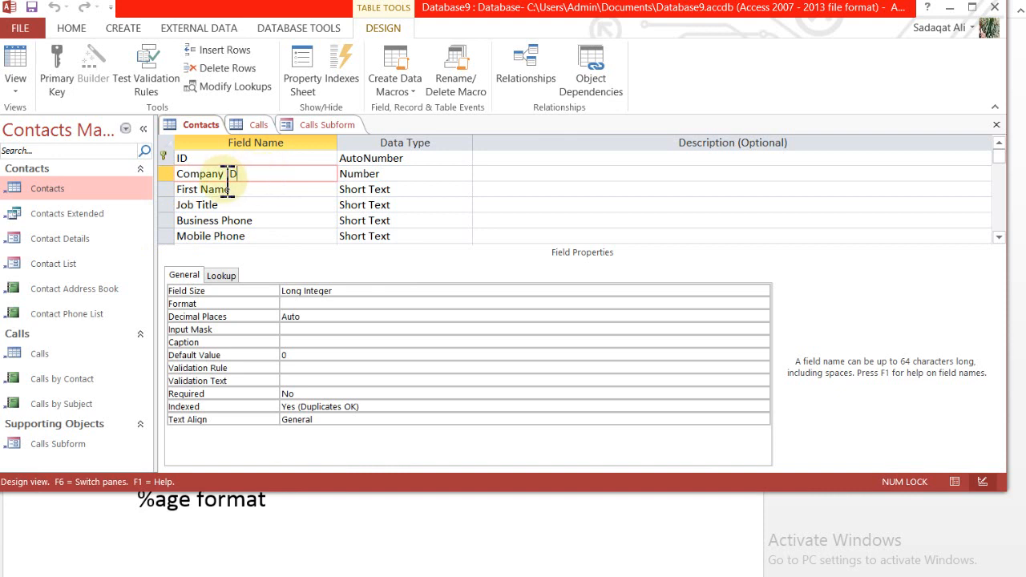
left_click(23, 93)
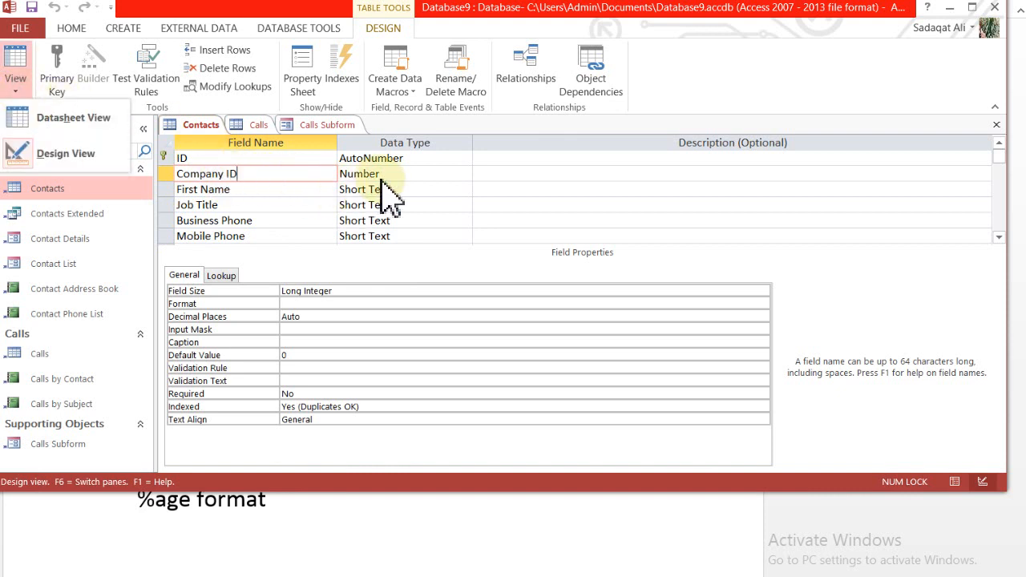
left_click(306, 302)
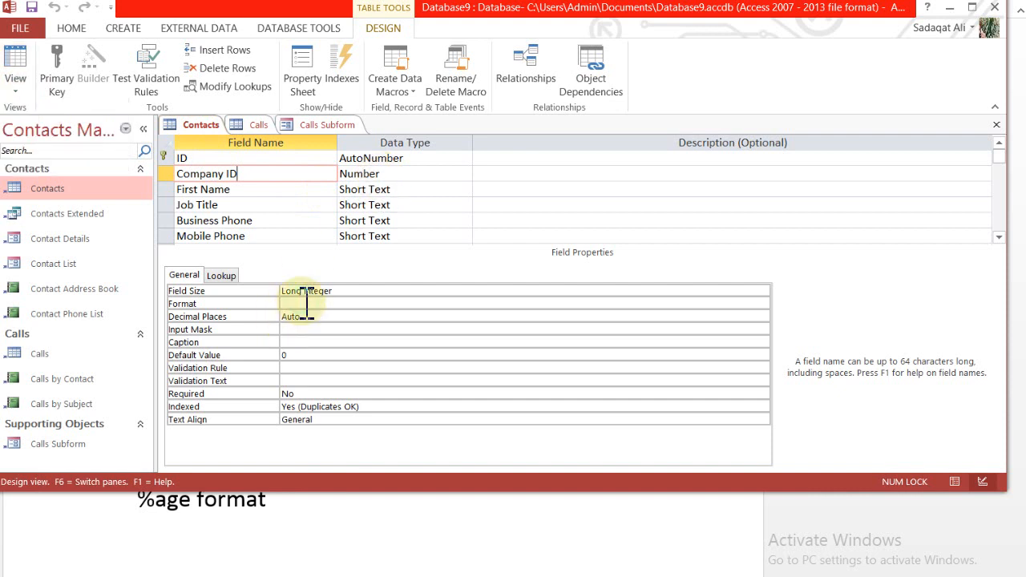
left_click(306, 303)
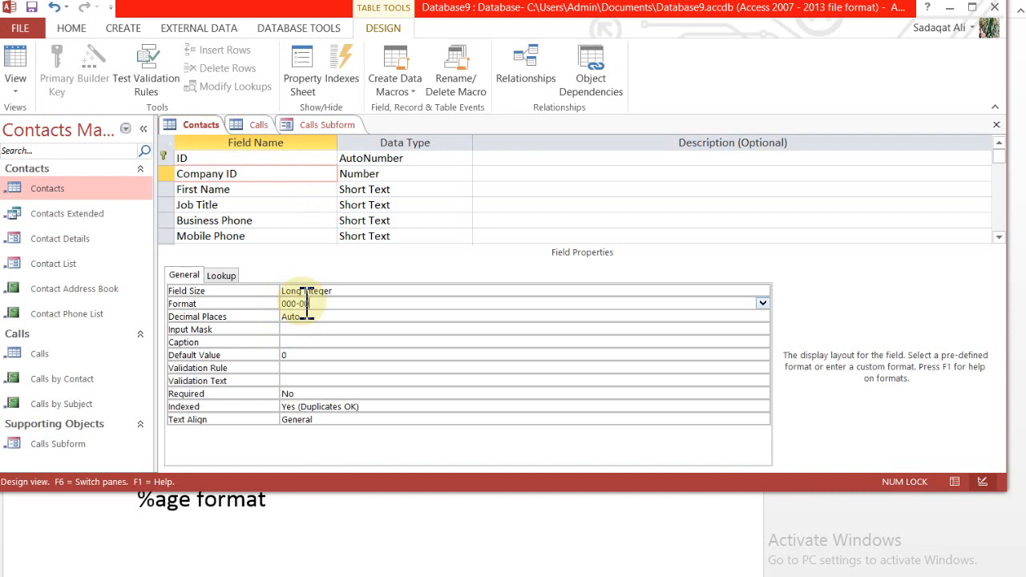
left_click(401, 367)
Step: Try to change the last placeholder of Company ID's Format to #, making it 000-00#
left_click(324, 305)
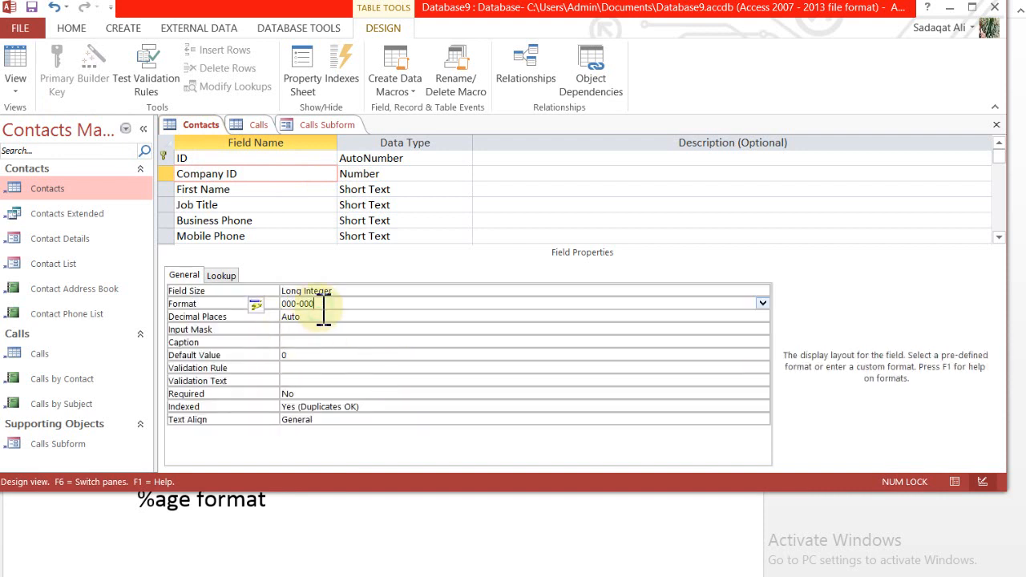
key("BackSpace")
type("0")
left_click(317, 354)
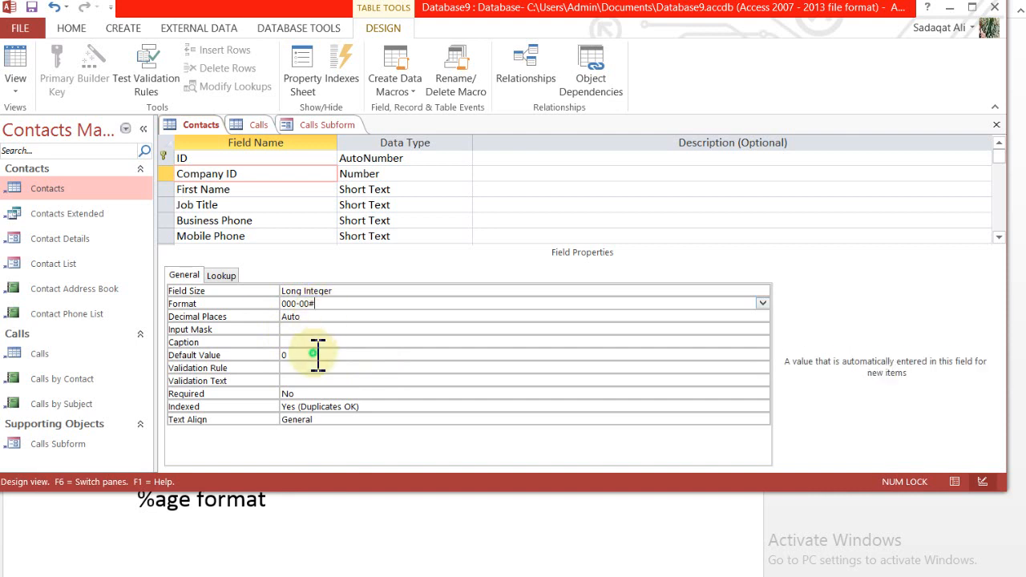
left_click(330, 304)
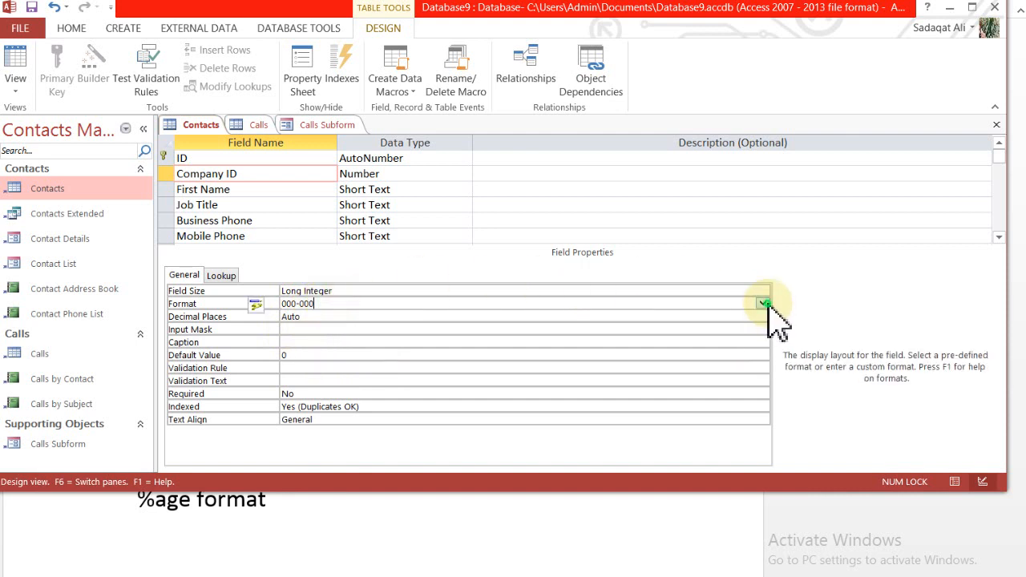
Step: Check the predefined number formats for Company ID and set its Field Size to Integer
left_click(763, 304)
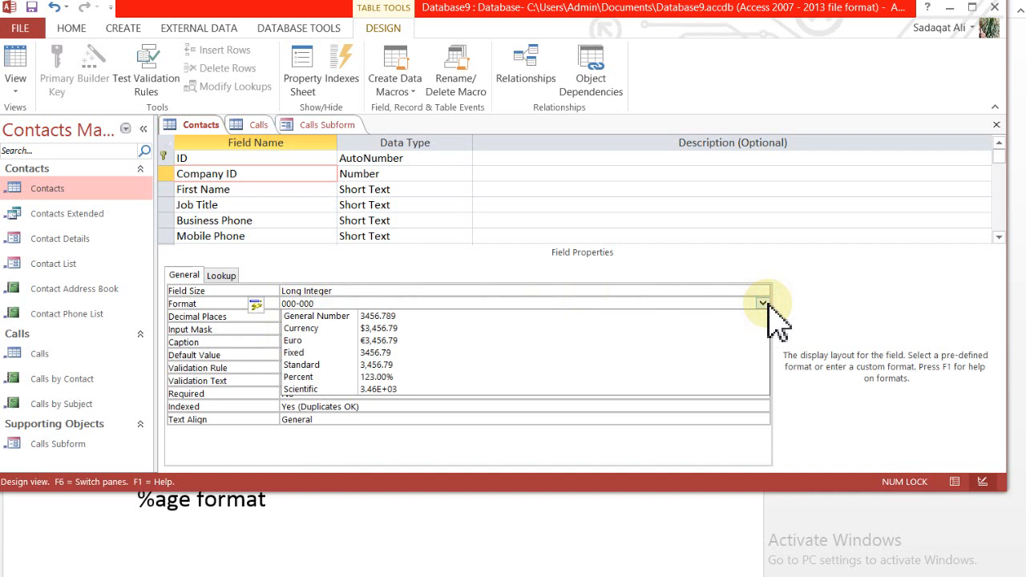
left_click(768, 304)
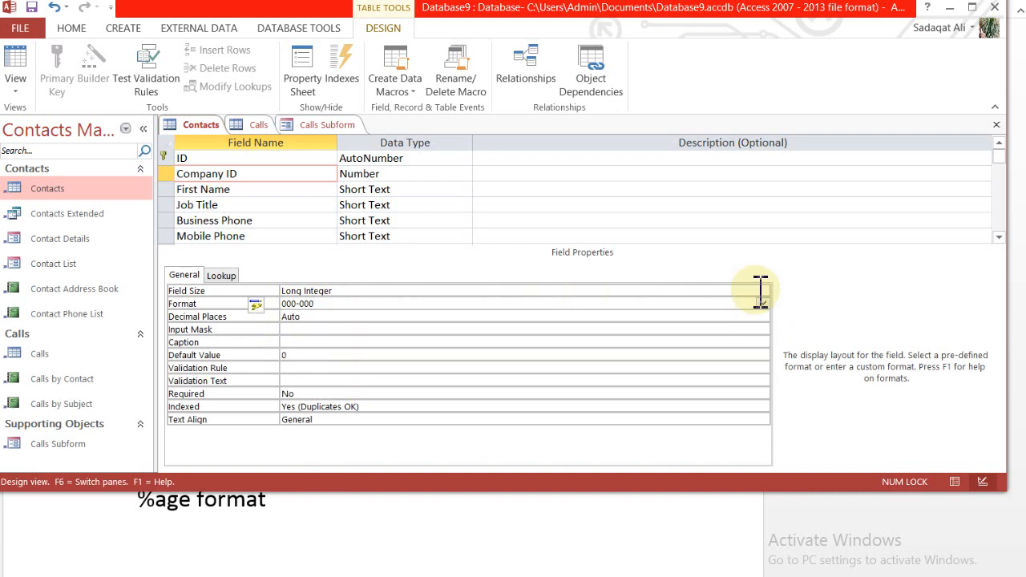
left_click(761, 290)
left_click(763, 290)
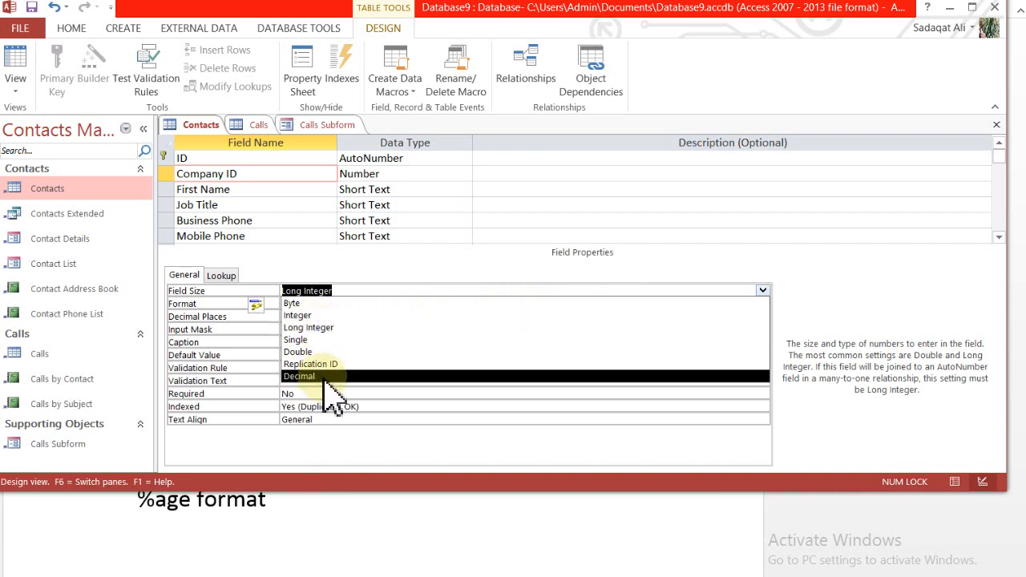
left_click(300, 316)
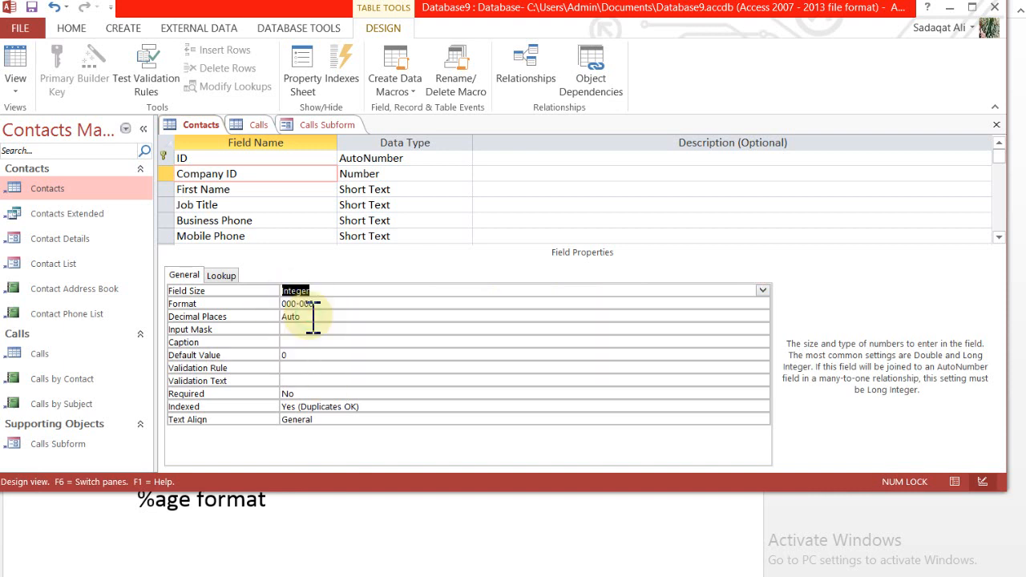
left_click(358, 306)
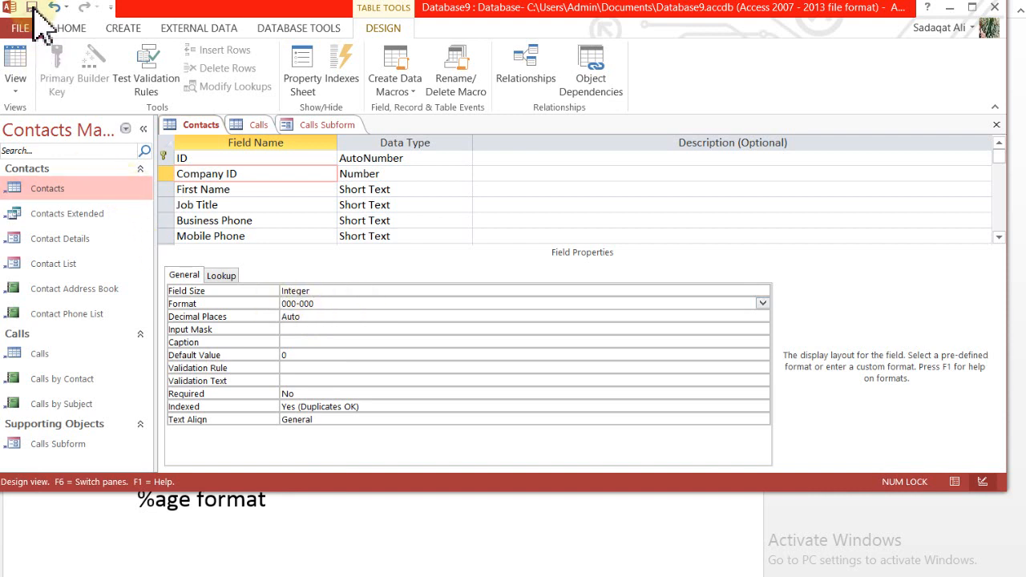
Step: Show the Contacts table in Datasheet View, widen the Company ID column and compare the record's formatted and stored values
left_click(22, 72)
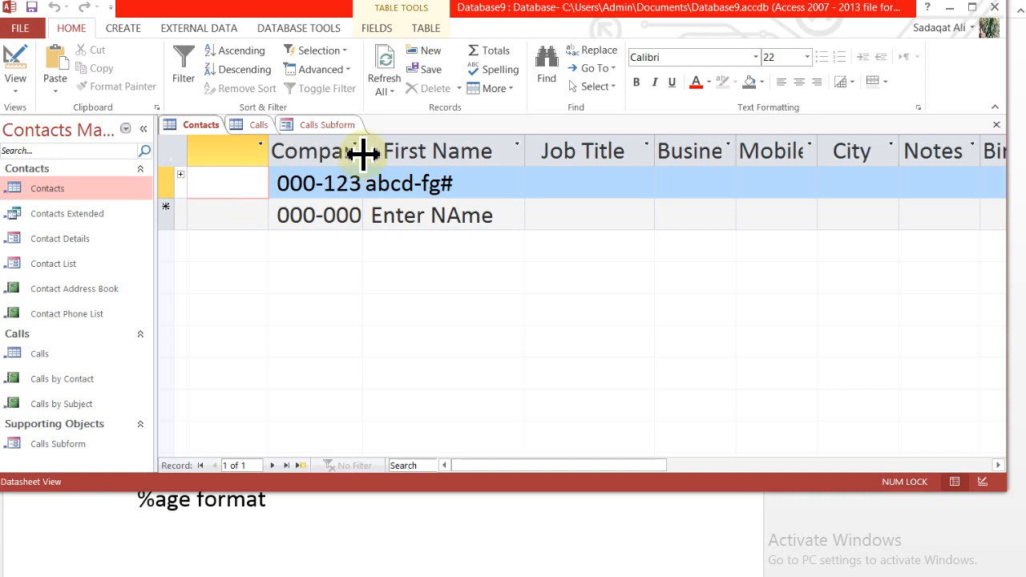
left_click_drag(361, 156, 397, 155)
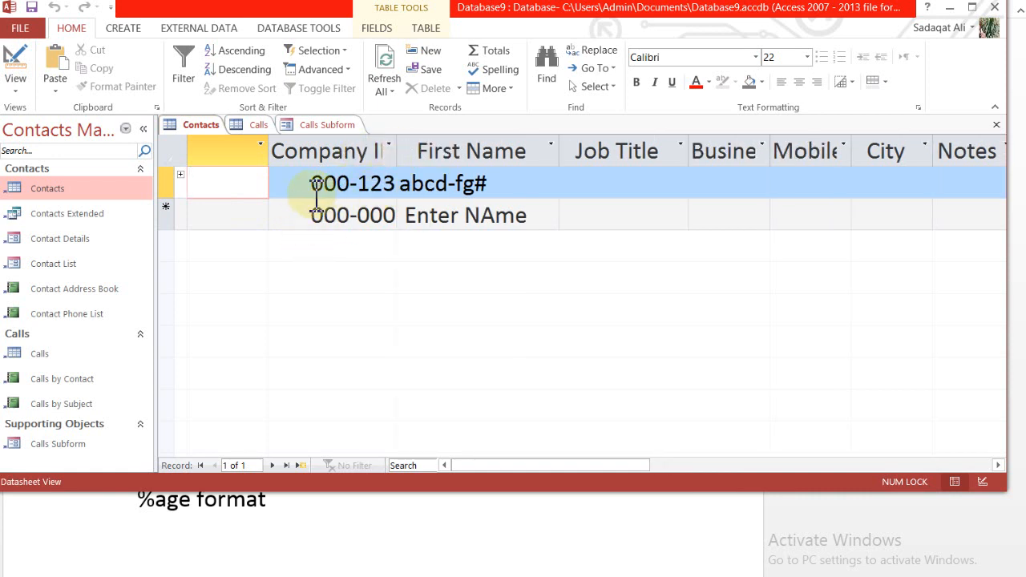
left_click_drag(311, 185, 351, 185)
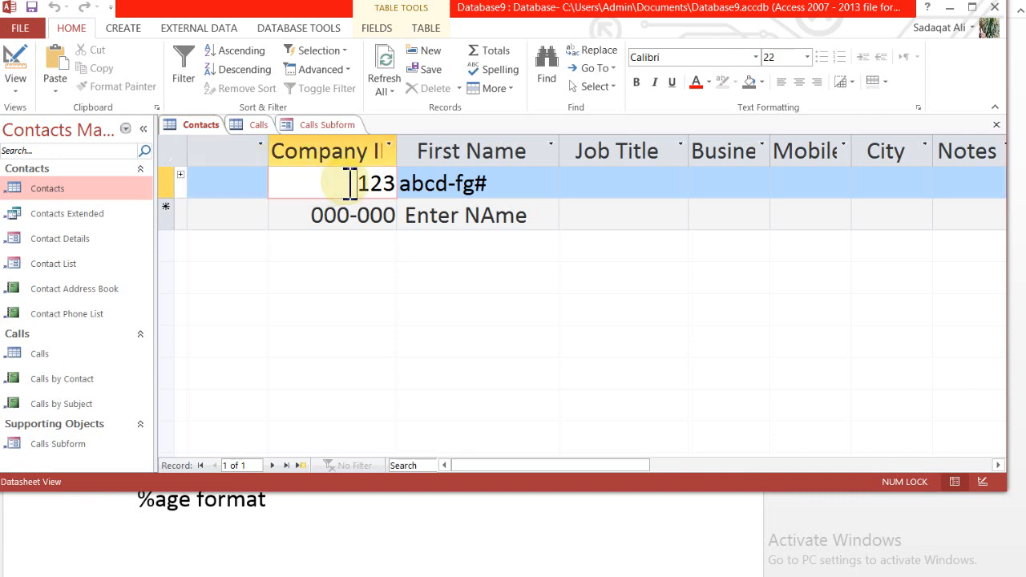
left_click(545, 215)
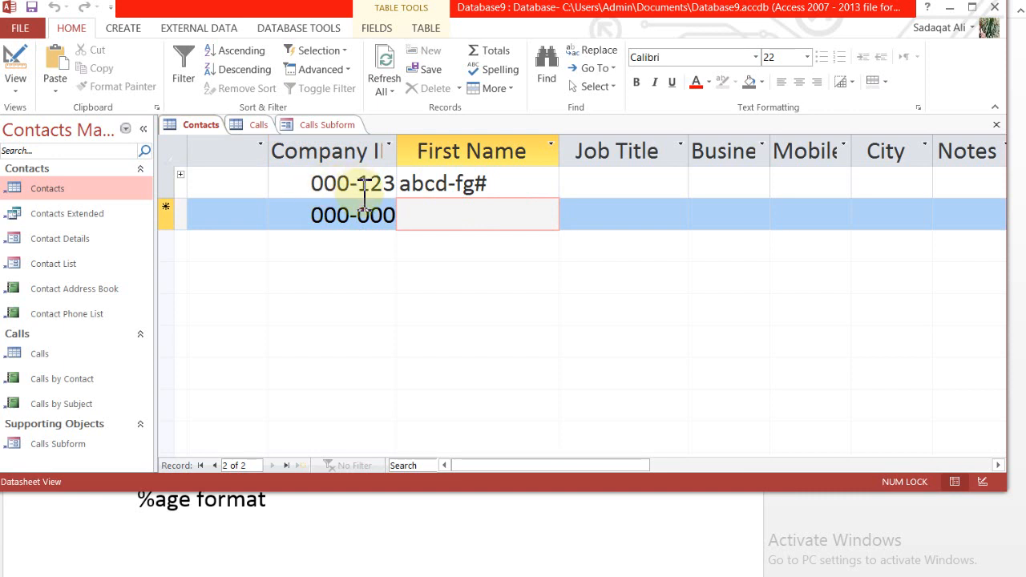
Step: Return the Contacts table to Design View, change Company ID's Format to #-000 and save the table
left_click(23, 90)
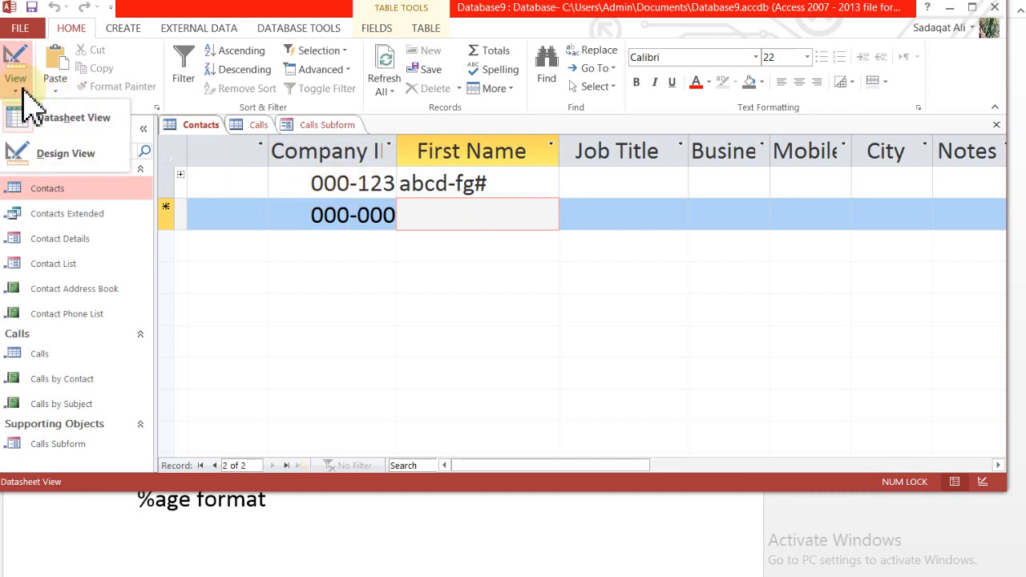
left_click(53, 160)
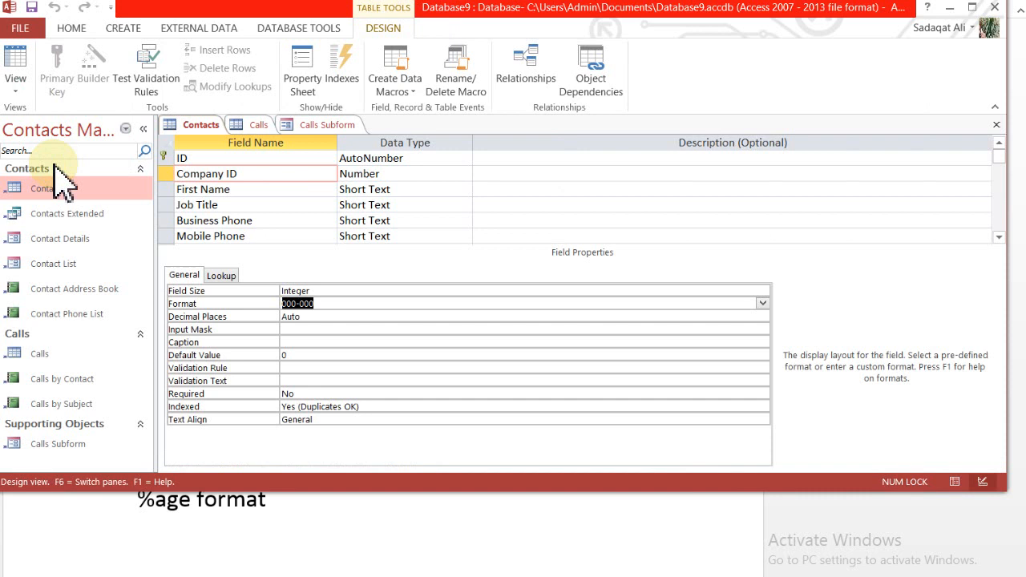
left_click(297, 304)
key("BackSpace")
key("BackSpace")
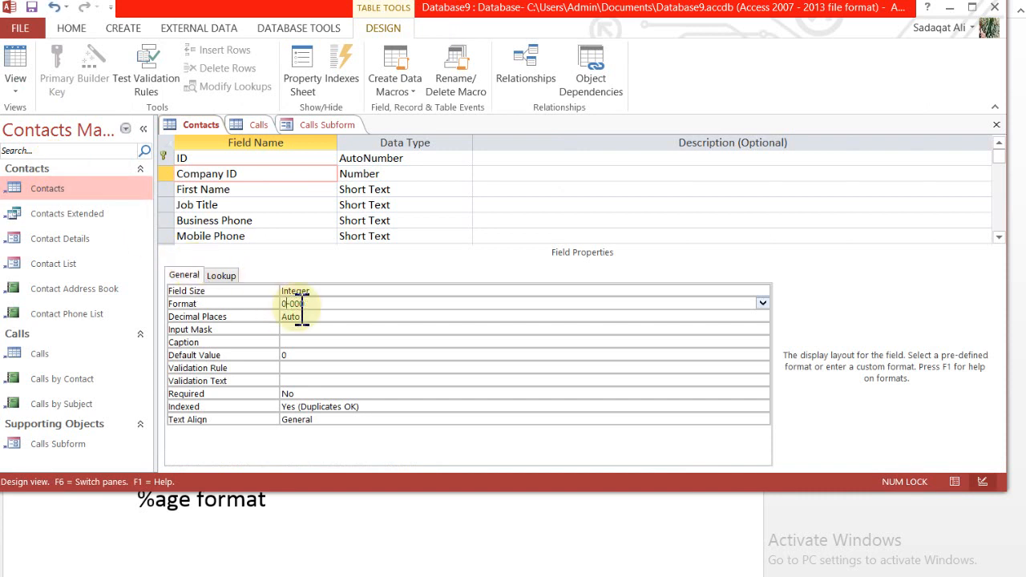
type("##")
left_click(54, 7)
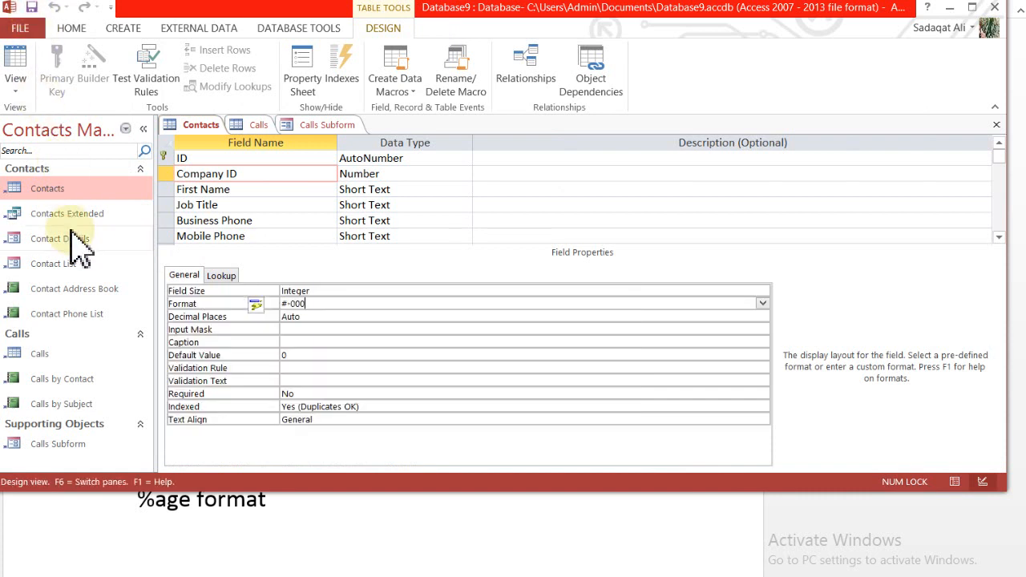
Step: Open the Contacts table in Datasheet View and add a new record with 1265 as the Company ID
left_click(19, 92)
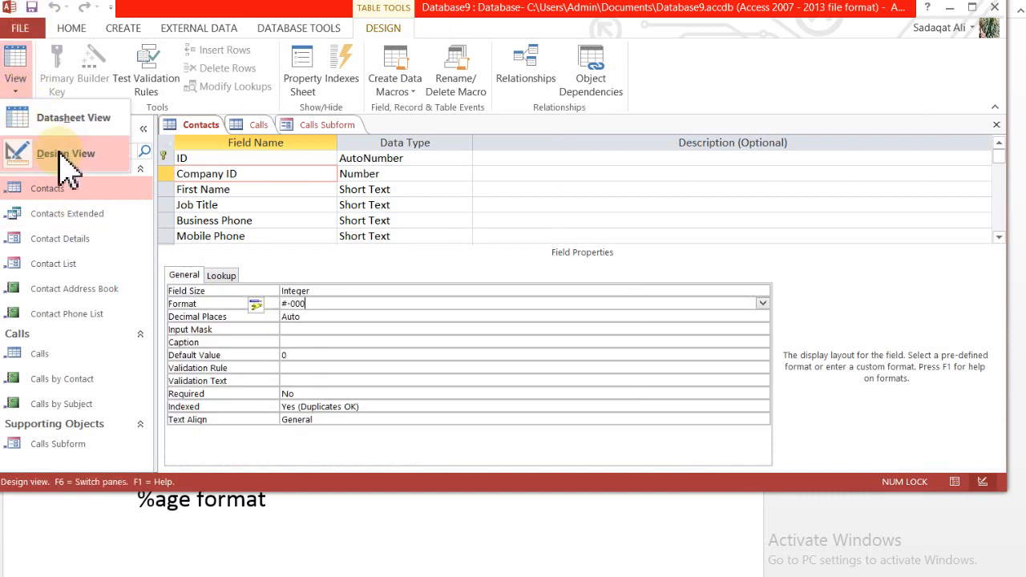
left_click(28, 150)
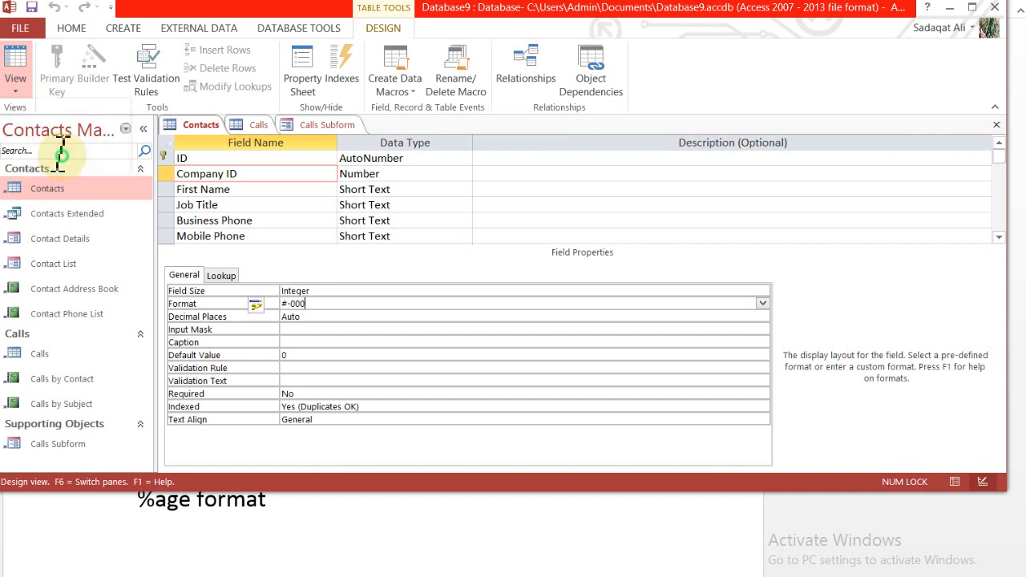
left_click(16, 90)
left_click(48, 120)
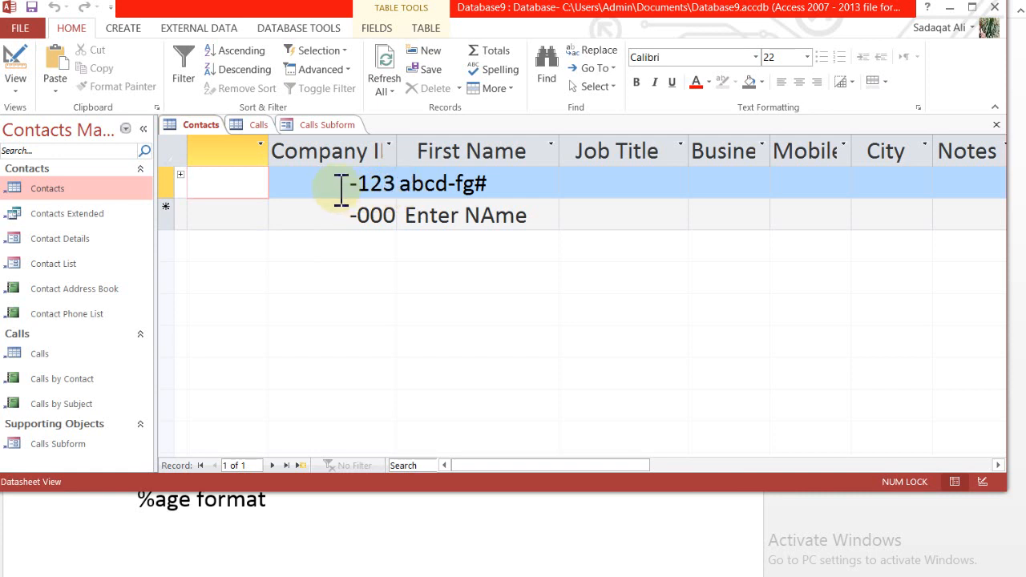
left_click(348, 223)
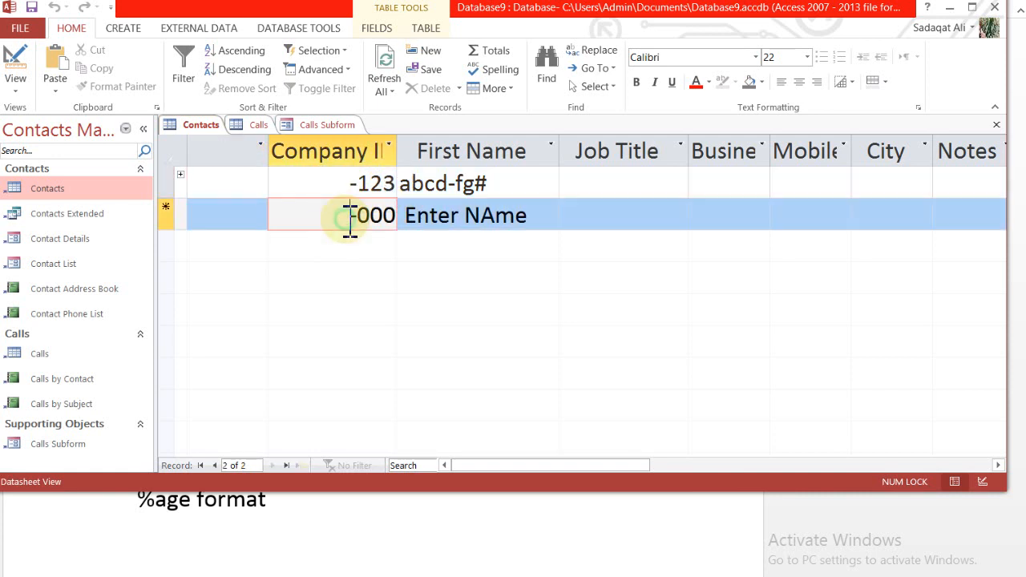
left_click_drag(348, 222, 399, 227)
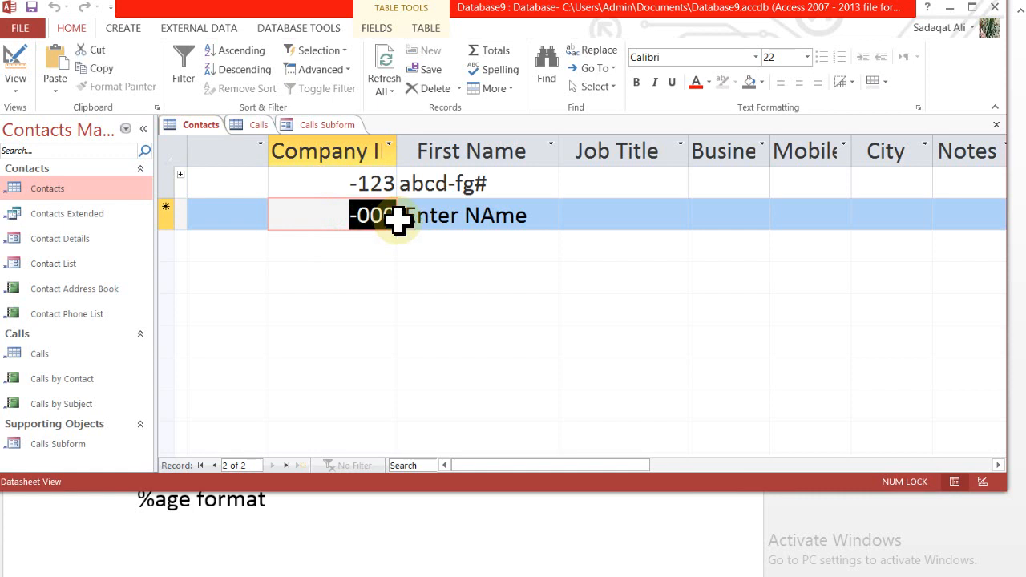
type("1")
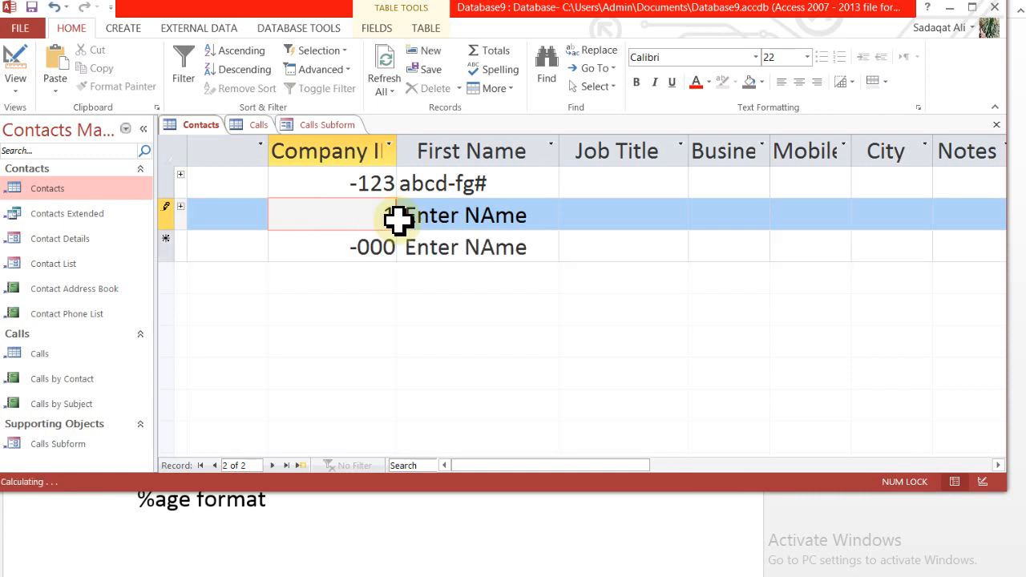
type("265")
key("Tab")
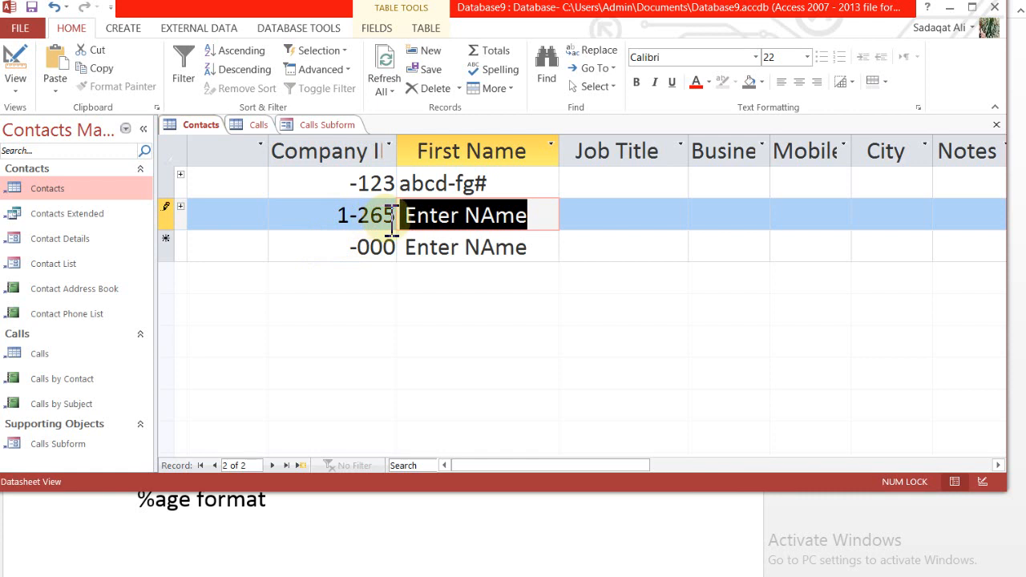
left_click(393, 218)
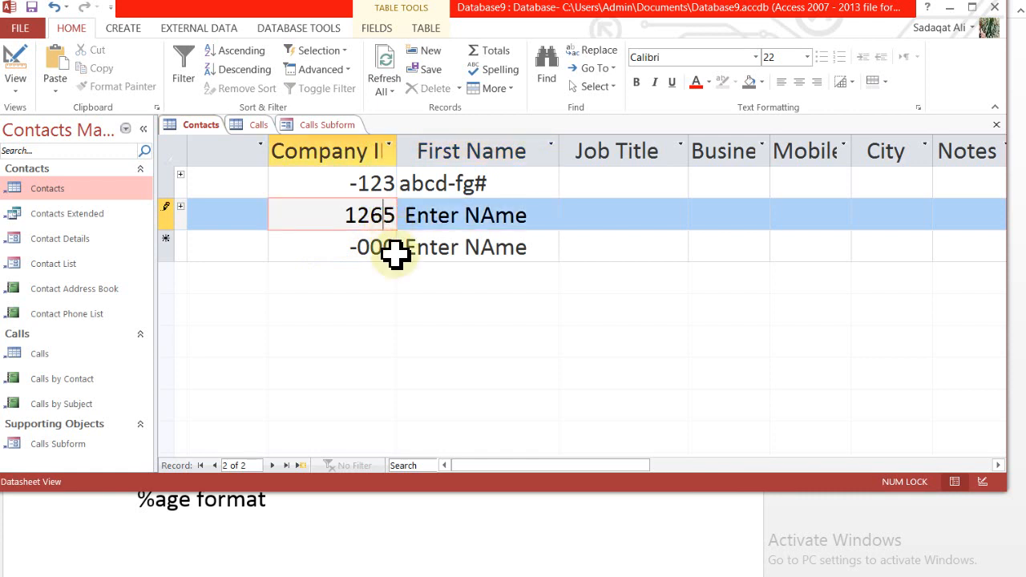
left_click(392, 250)
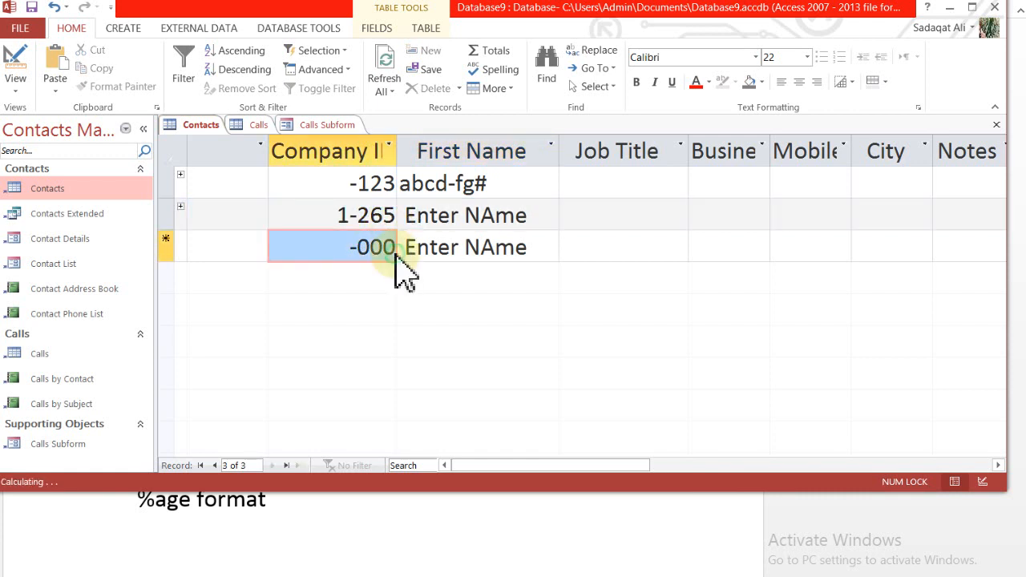
Step: Return the Contacts table to Design View and set Company ID's Format to #.0000%
left_click(24, 86)
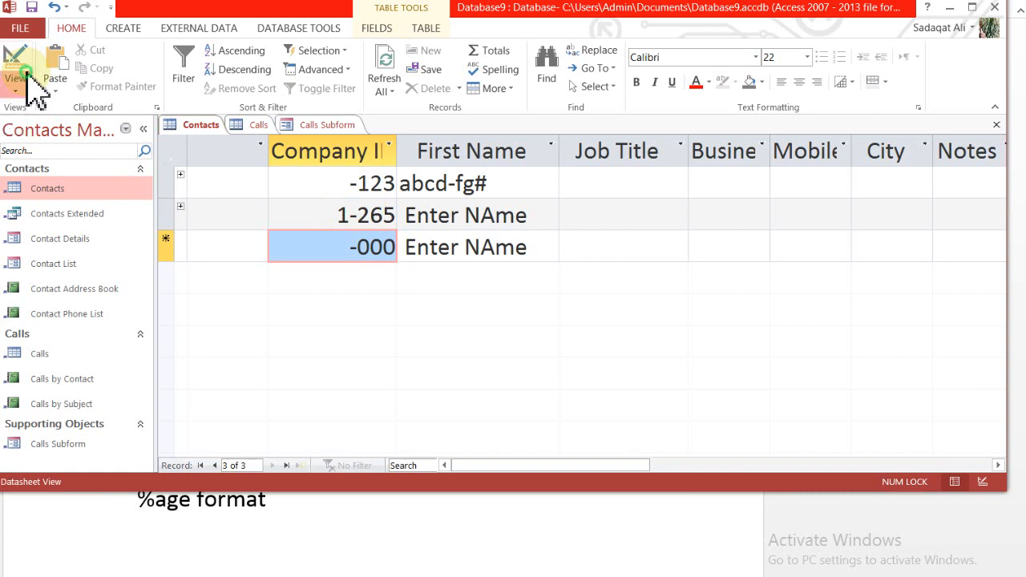
left_click(61, 161)
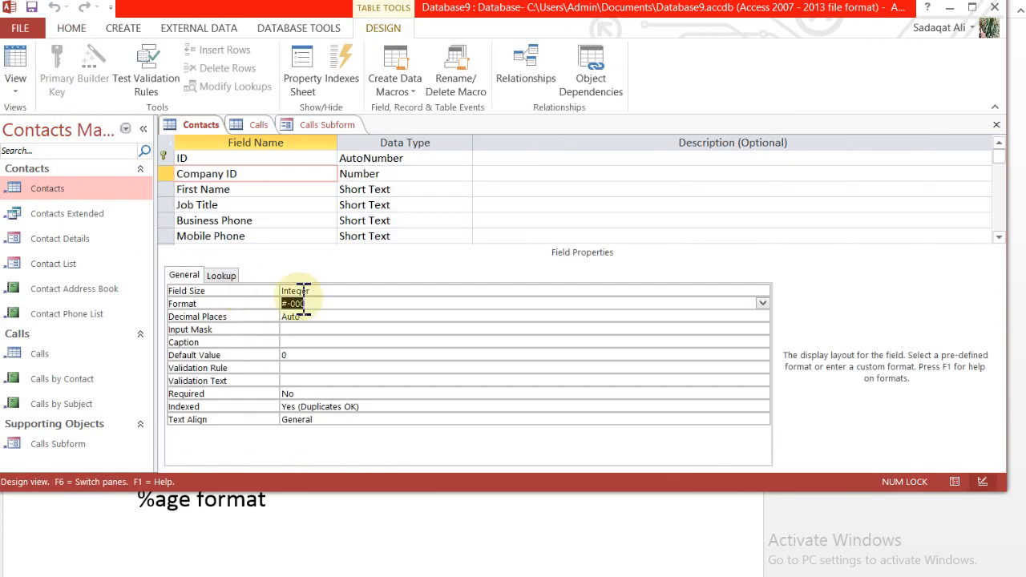
type("%")
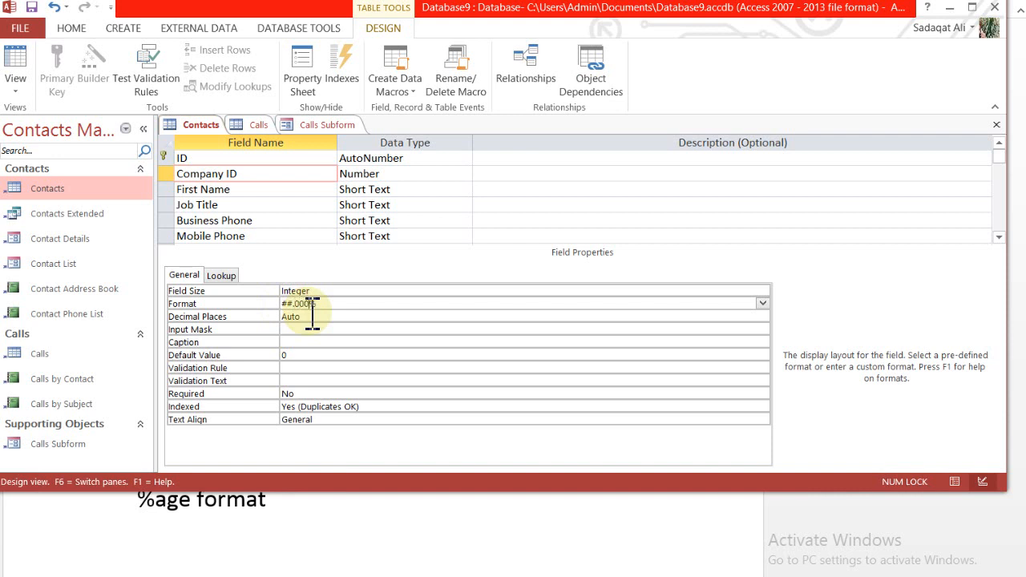
left_click(343, 354)
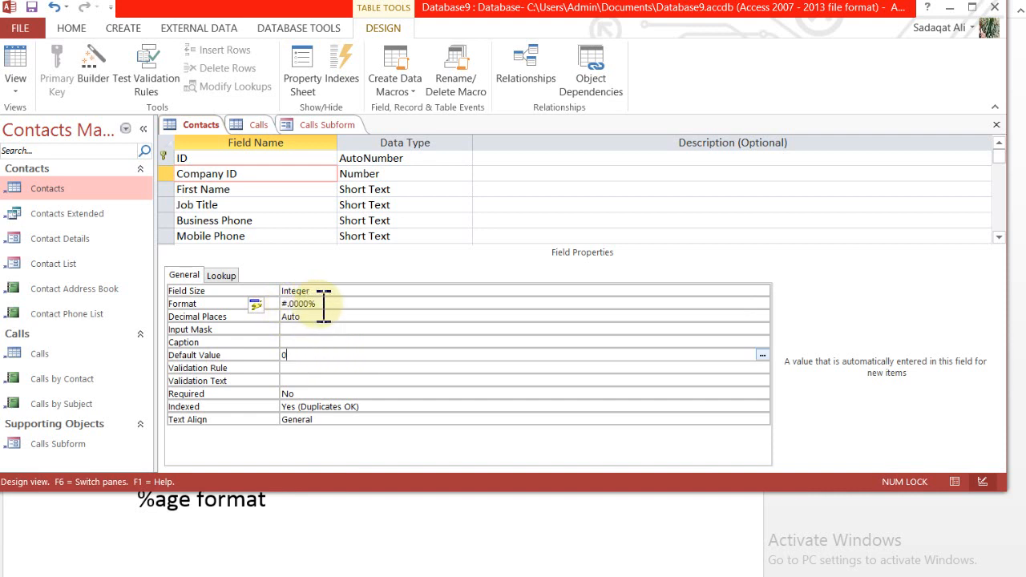
Step: Set Company ID's Field Size to Decimal and its Format to #.000%, and save the Contacts table
left_click(724, 288)
left_click(763, 291)
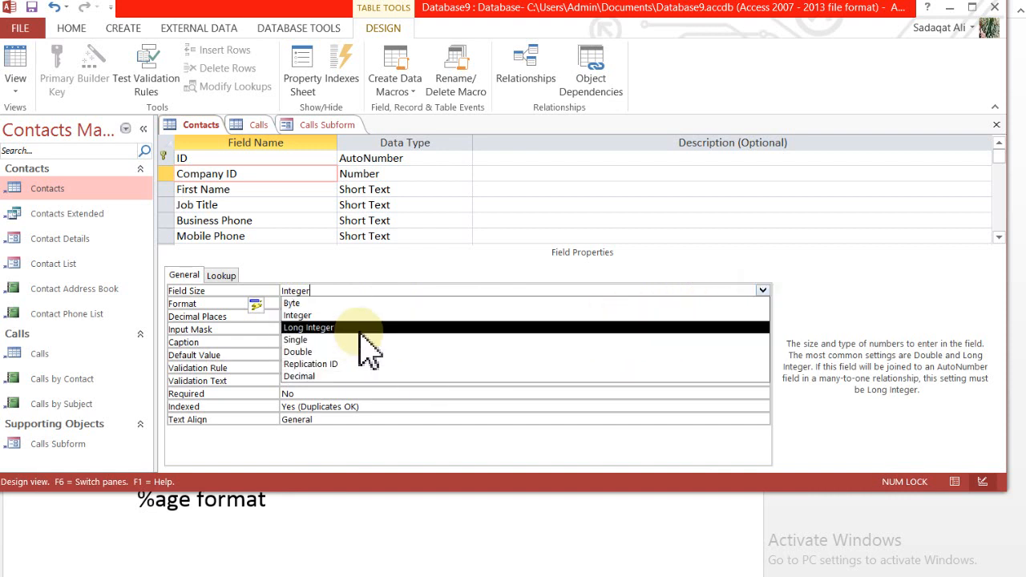
left_click(337, 377)
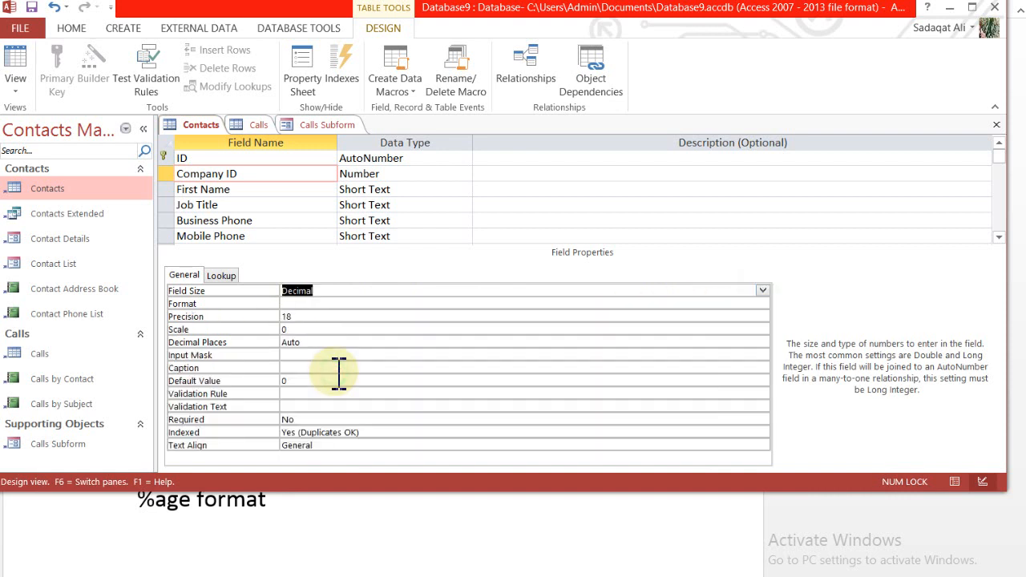
left_click(295, 304)
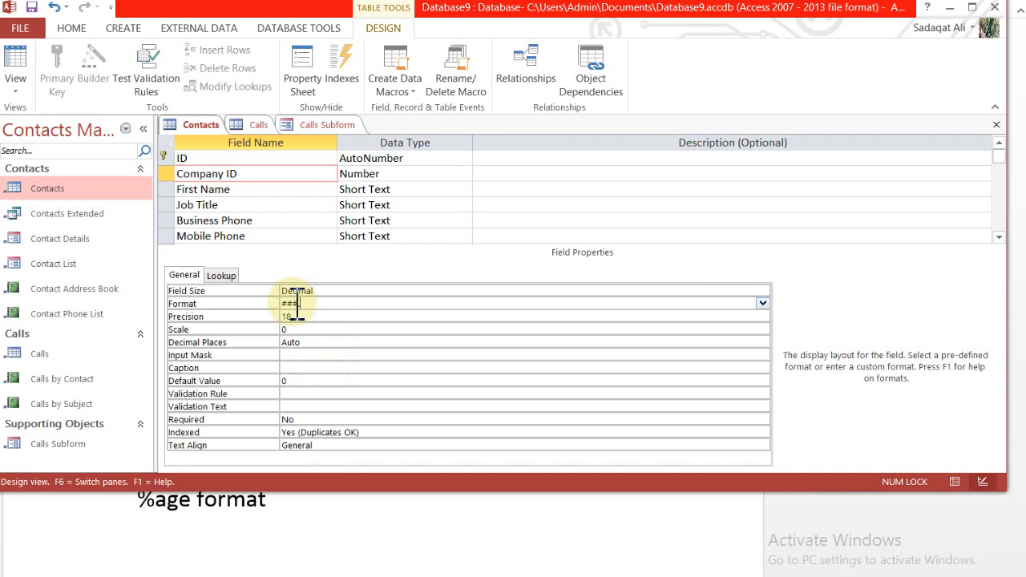
key("Return")
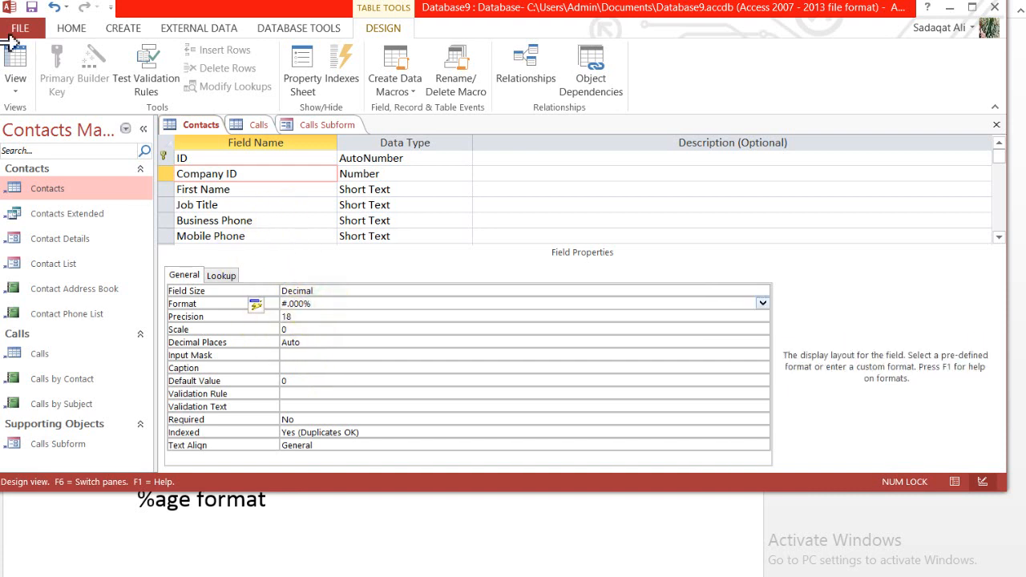
left_click(15, 89)
left_click(34, 8)
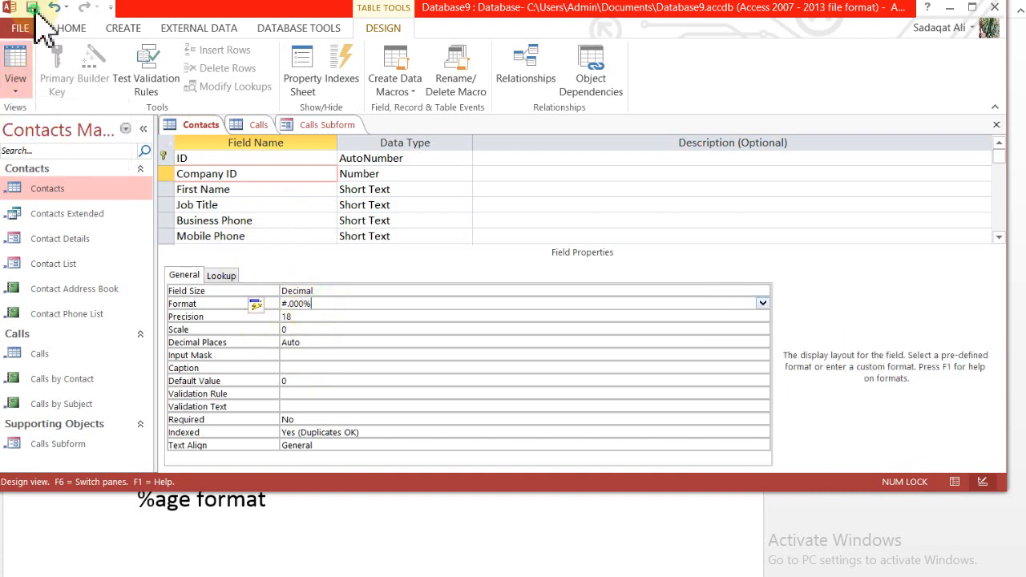
Step: Show the Contacts table in Datasheet View, widen the Company ID column and inspect both records' stored Company ID values
left_click(20, 85)
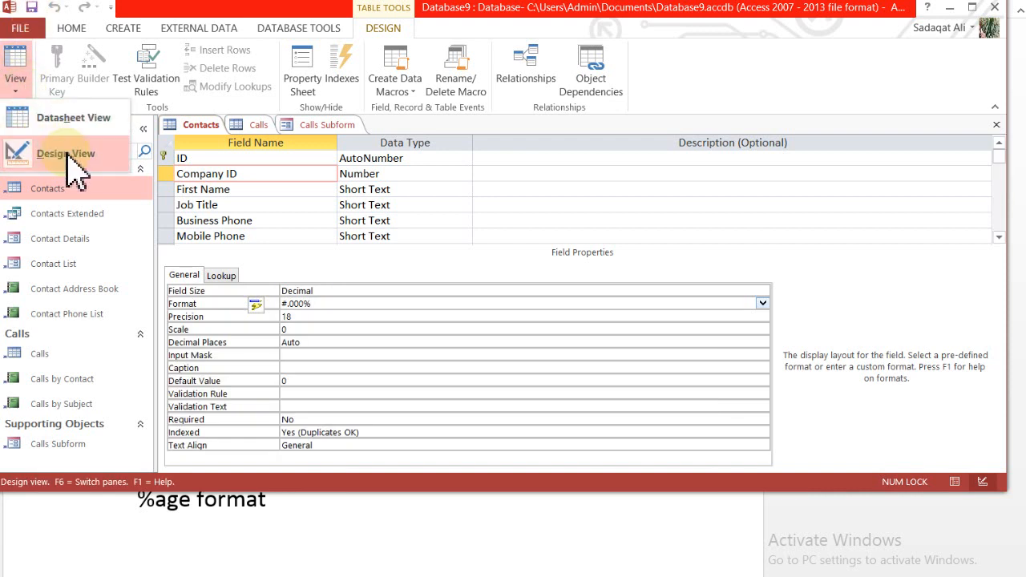
left_click(68, 121)
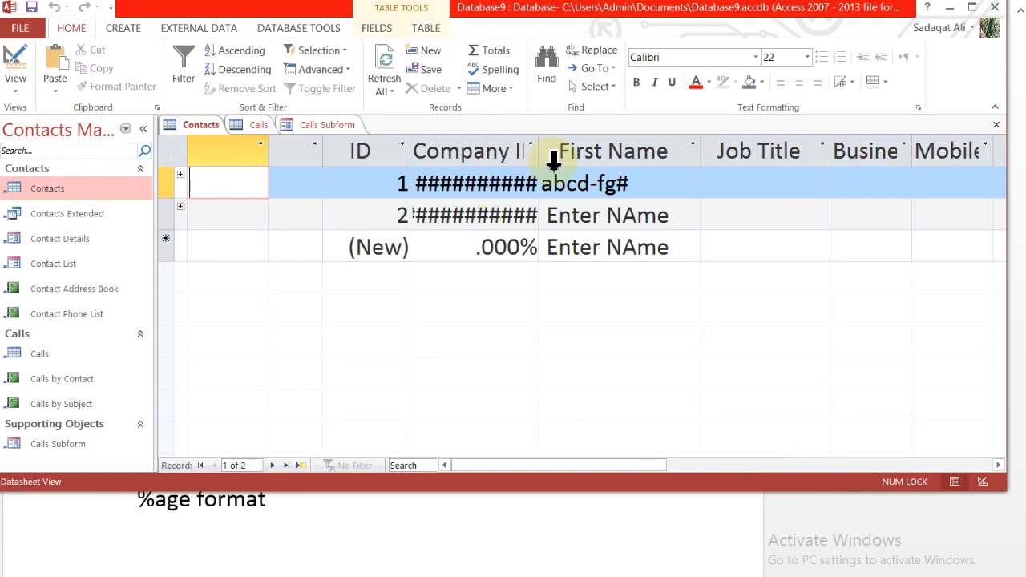
left_click_drag(540, 151, 636, 143)
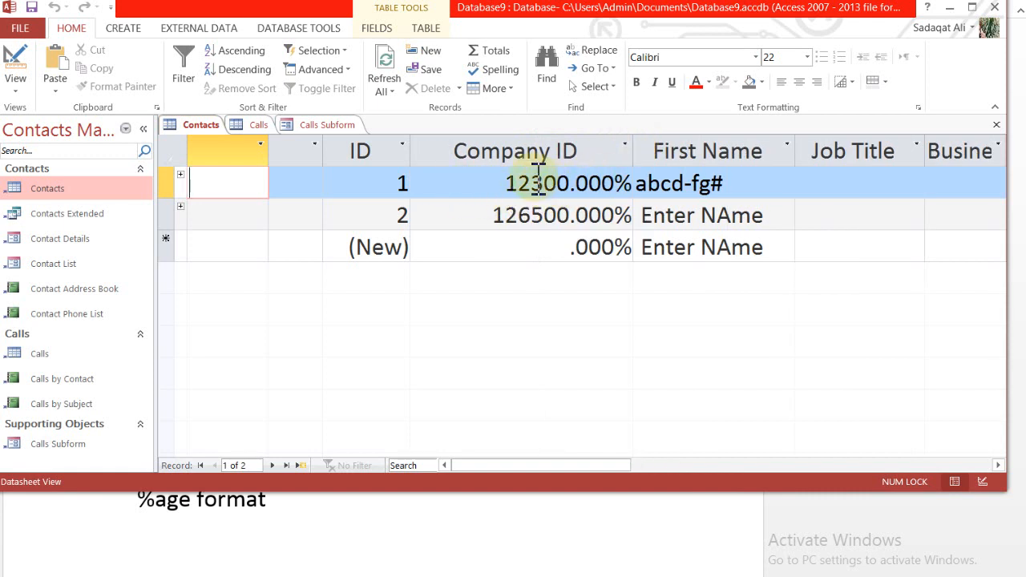
left_click(557, 189)
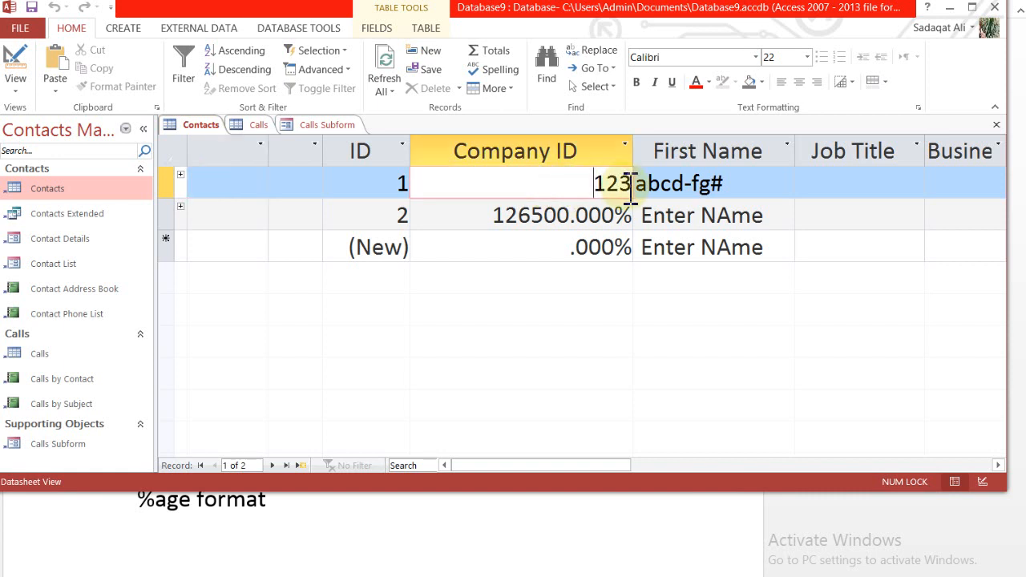
left_click(598, 218)
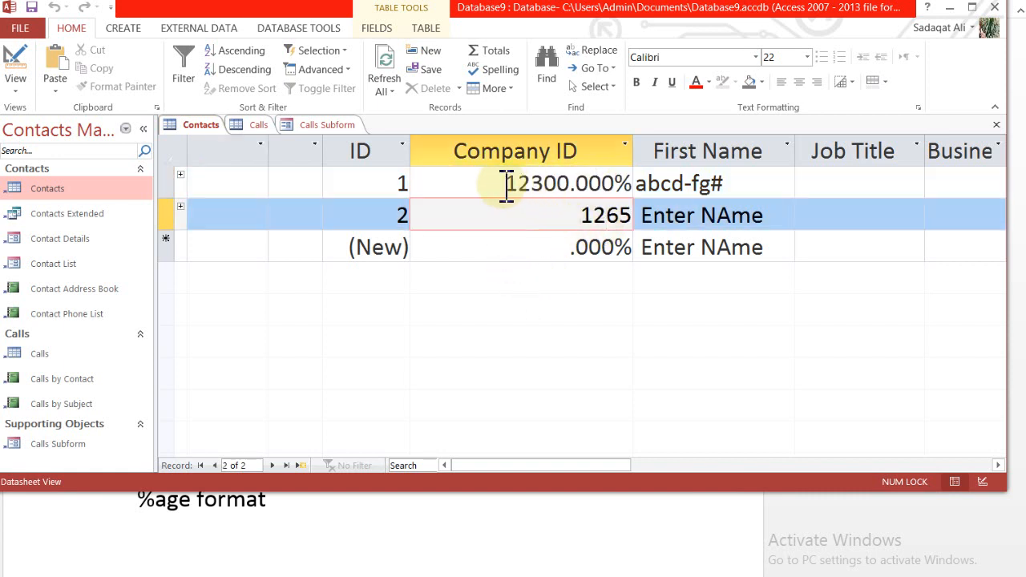
left_click(625, 184)
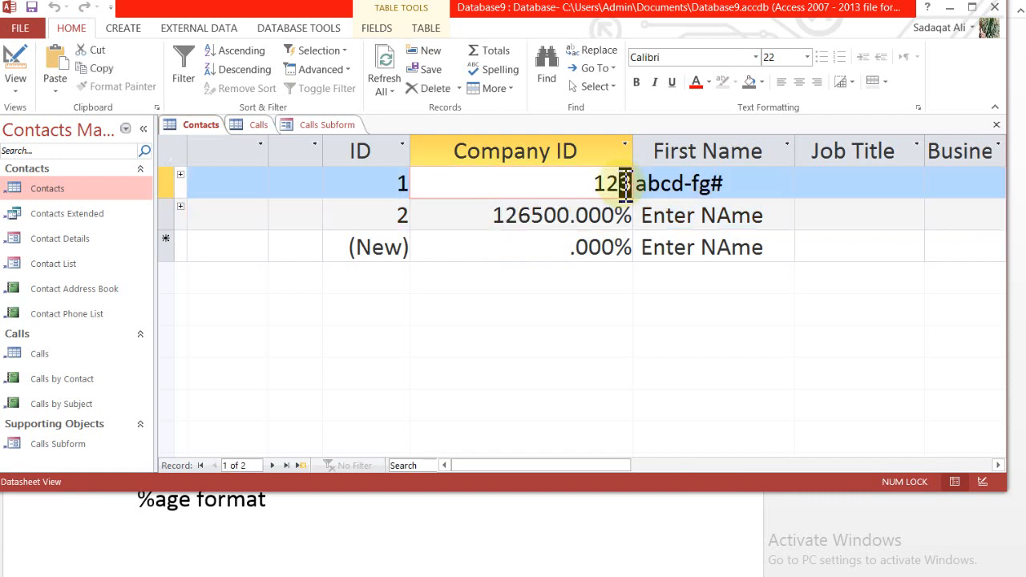
left_click_drag(624, 185, 630, 297)
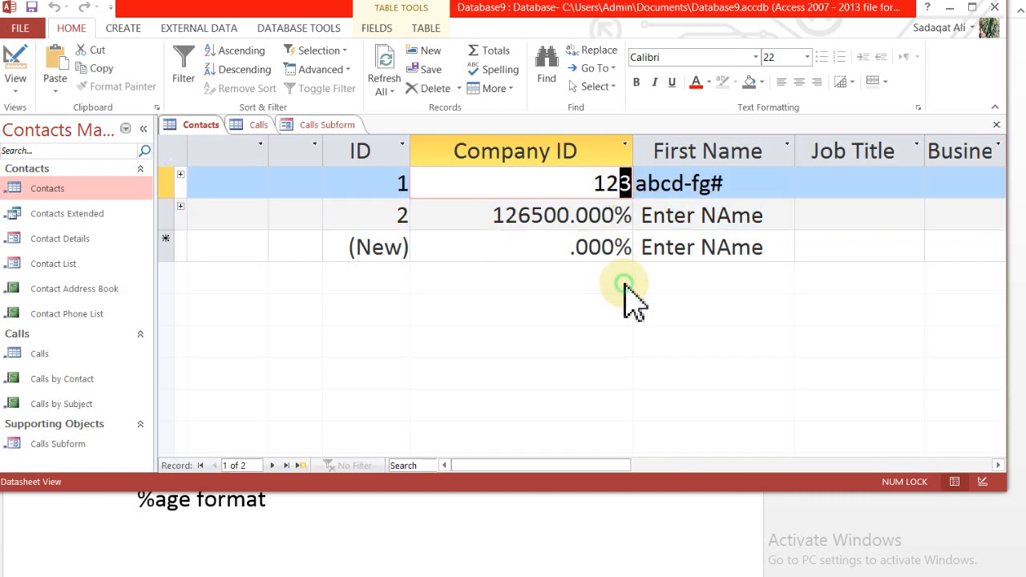
Step: Return the Contacts table to Design View and set the Birthdate field's Format to Long Time
left_click(19, 93)
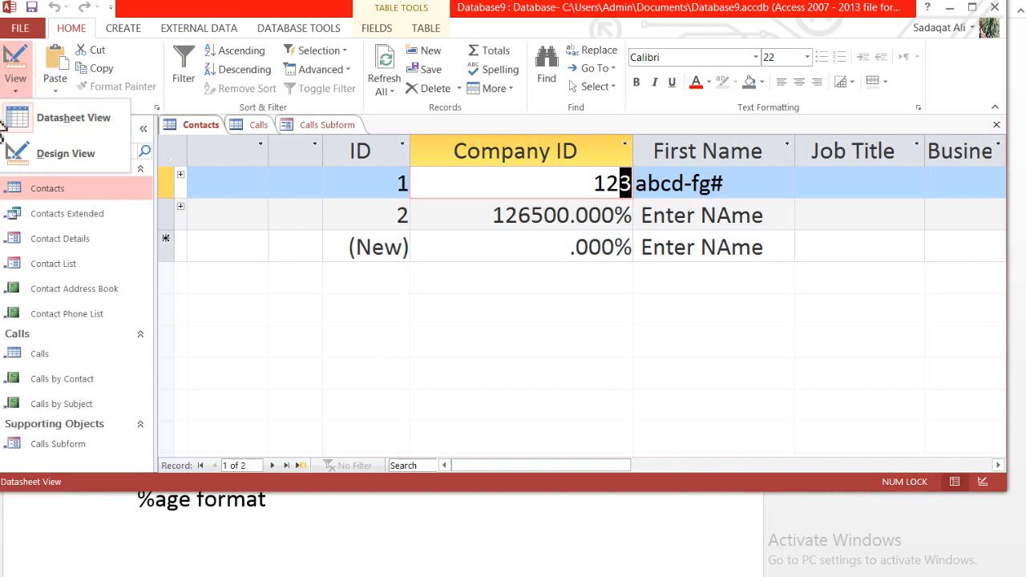
left_click(60, 165)
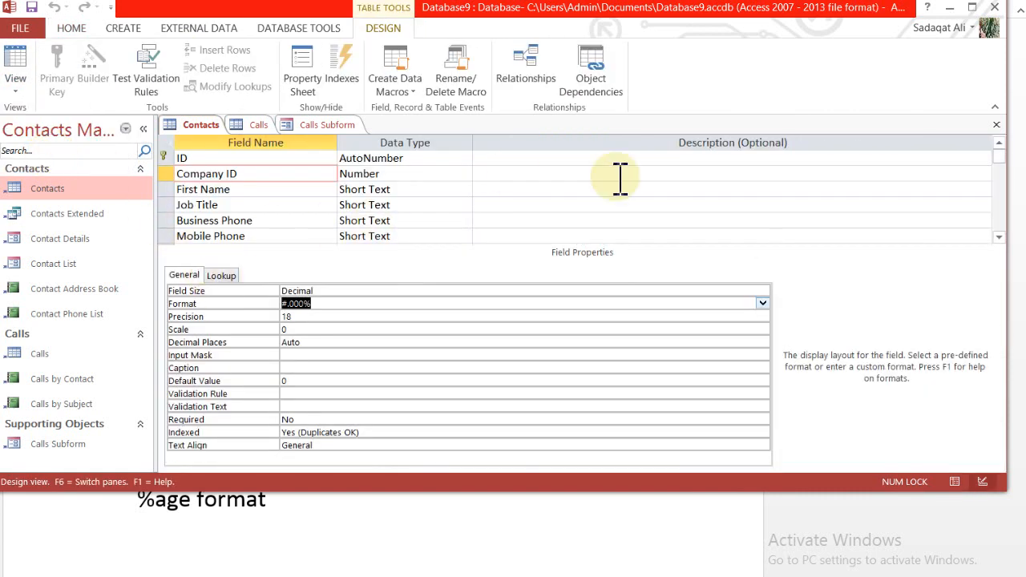
left_click(999, 160)
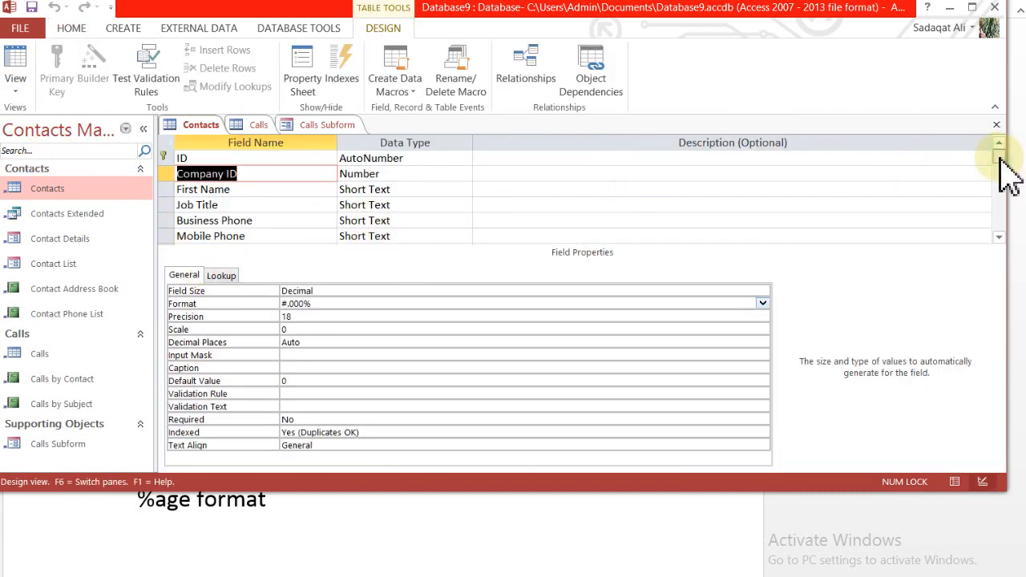
left_click_drag(1000, 159, 1018, 200)
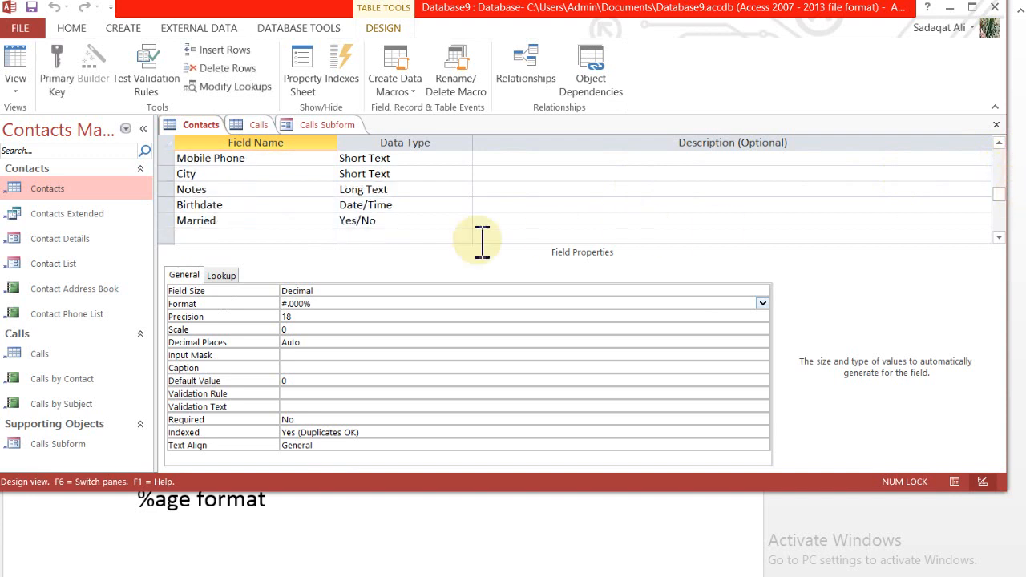
left_click(415, 206)
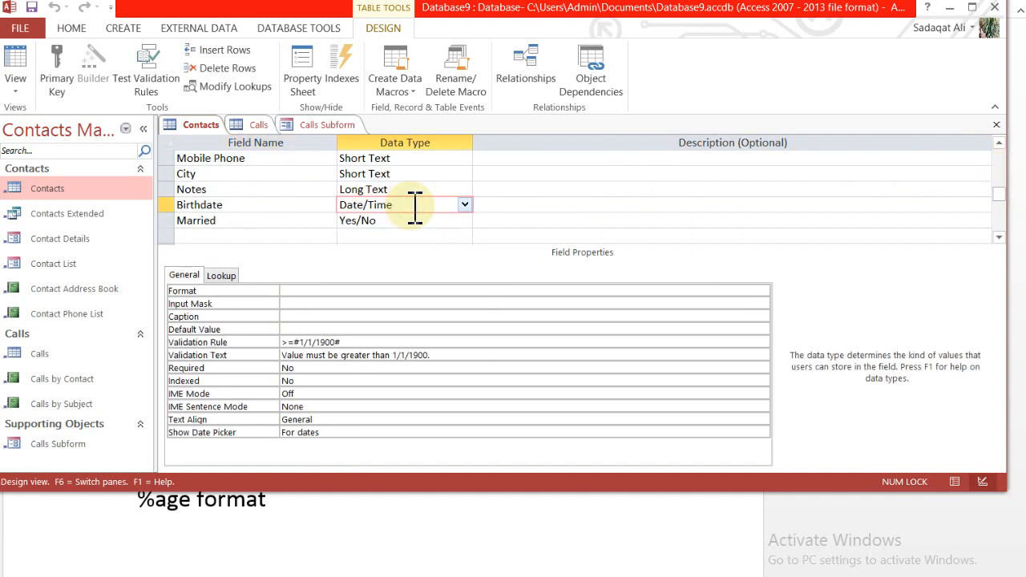
left_click(437, 292)
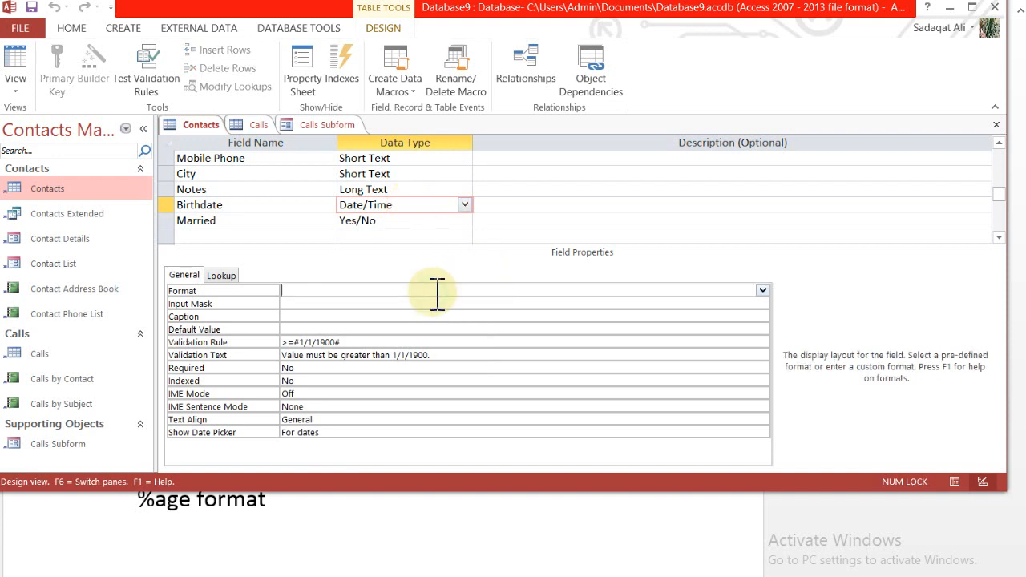
left_click(763, 291)
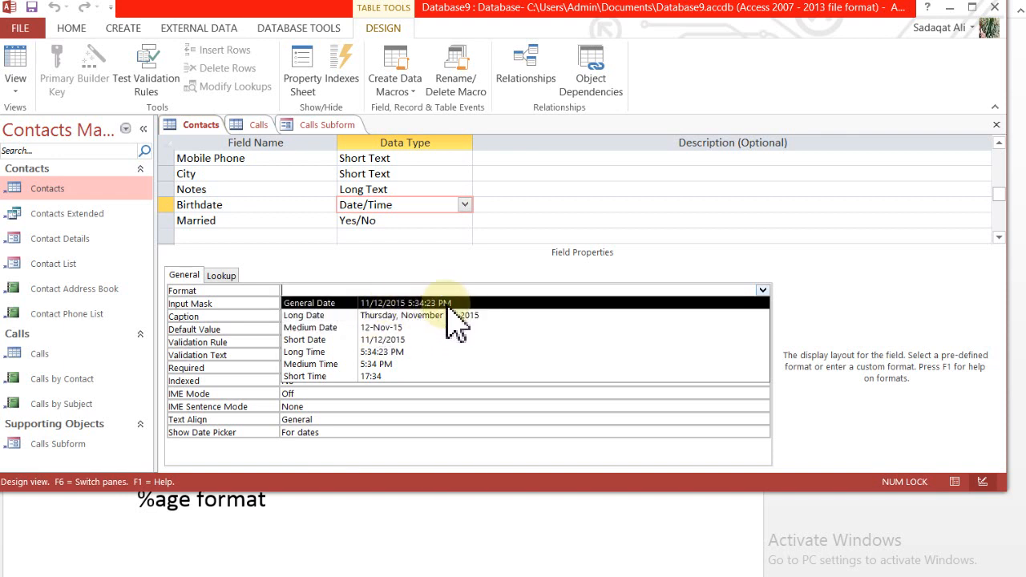
left_click(390, 353)
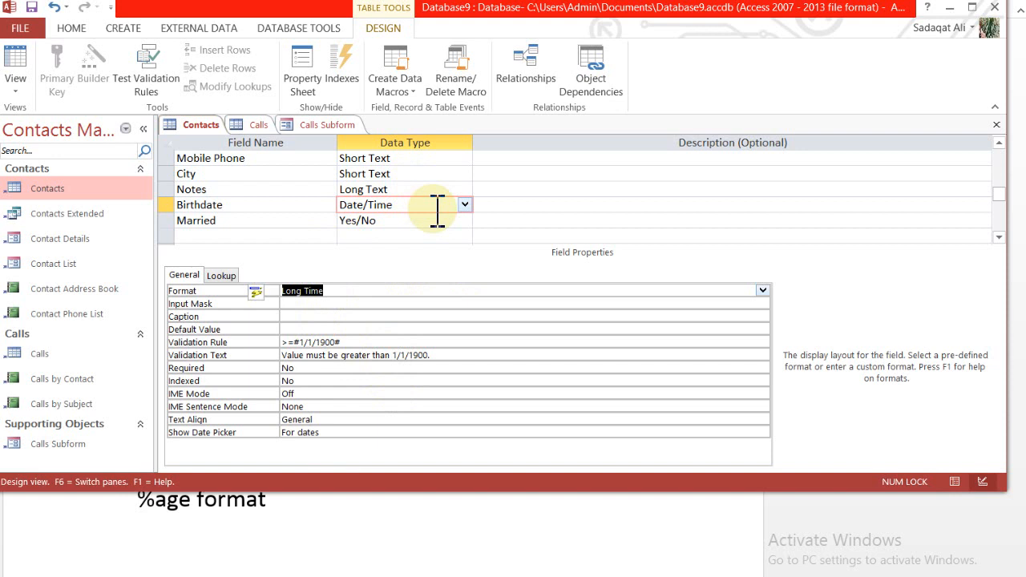
Step: Review the Format options of the Married field and choose Yes/No
left_click(276, 228)
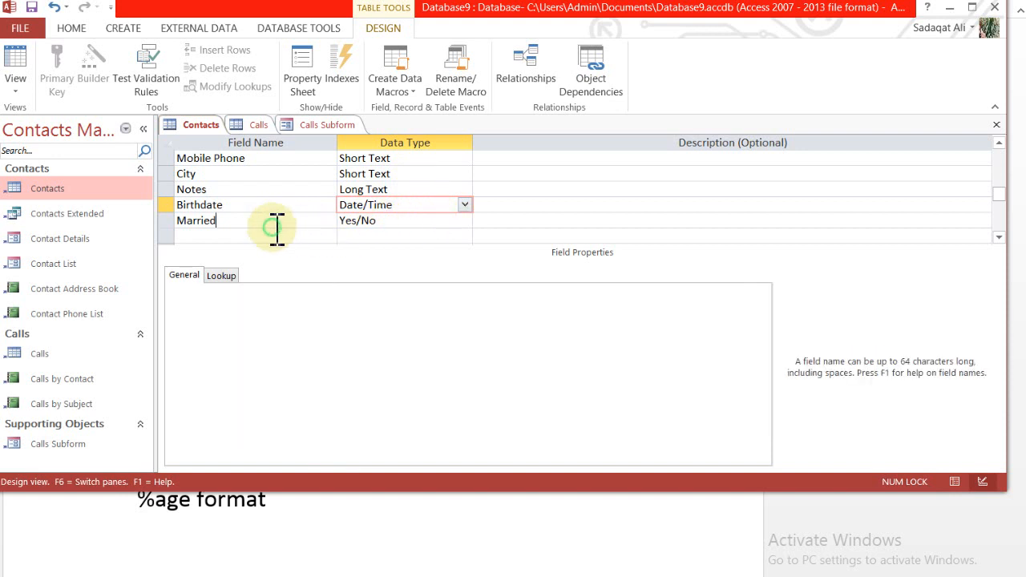
left_click(401, 222)
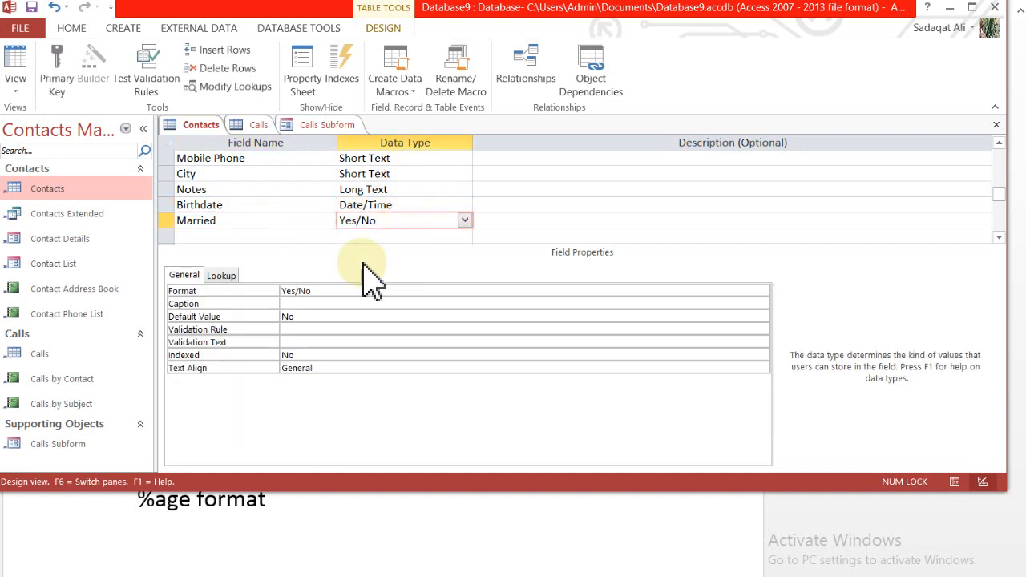
left_click(345, 290)
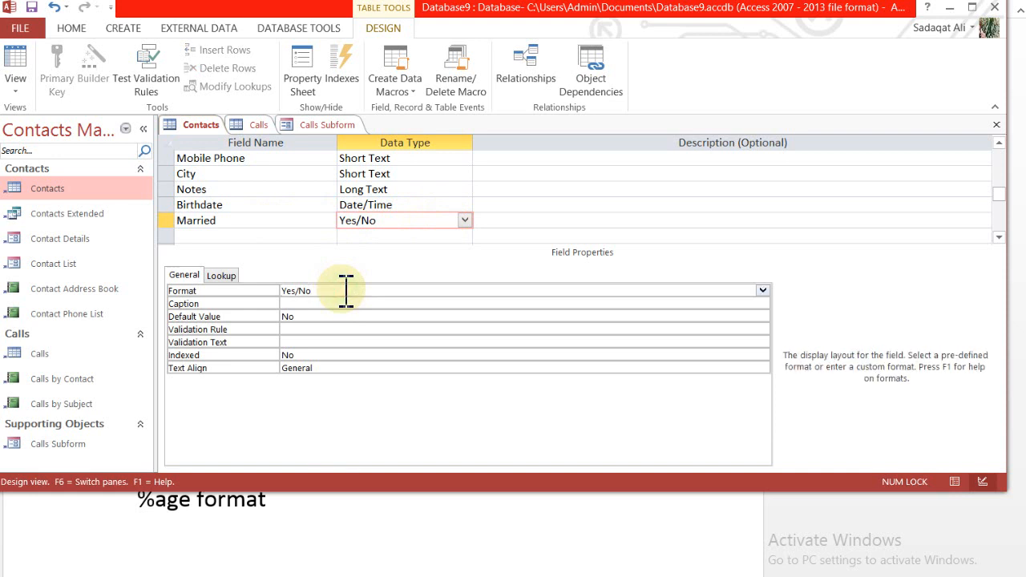
left_click(763, 292)
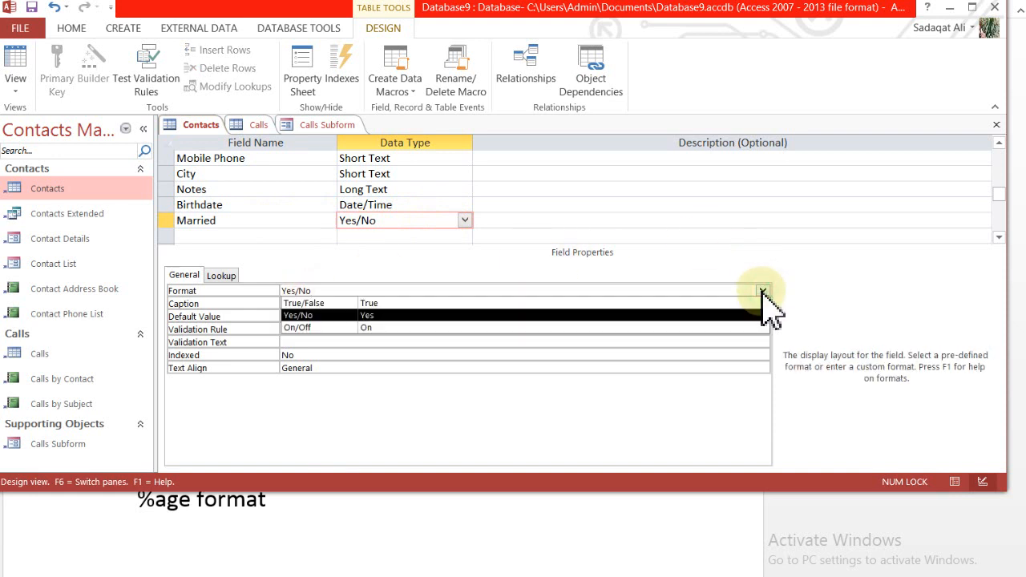
left_click(366, 317)
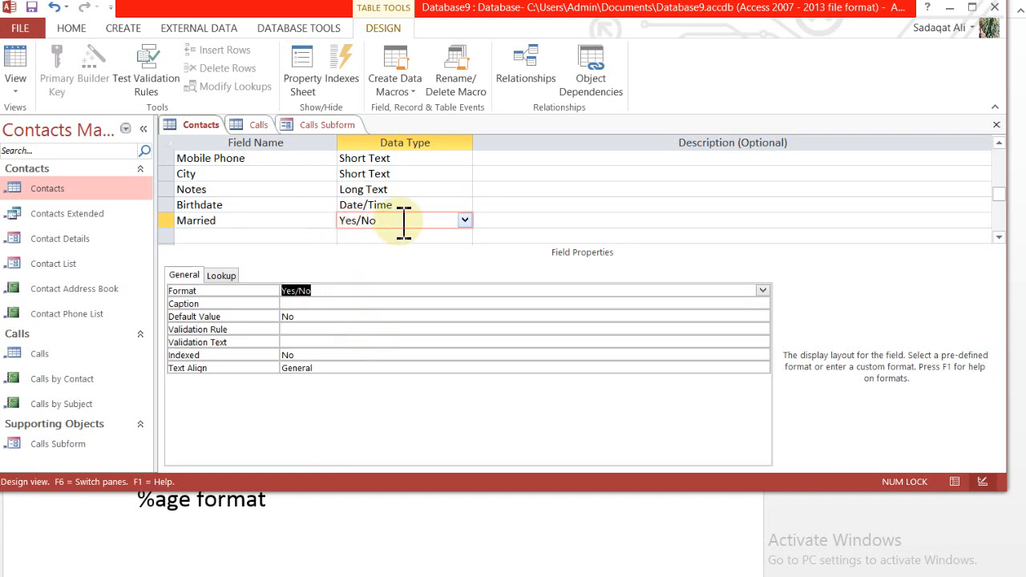
Step: Add a field named PAy below Married with the Currency data type
left_click(244, 236)
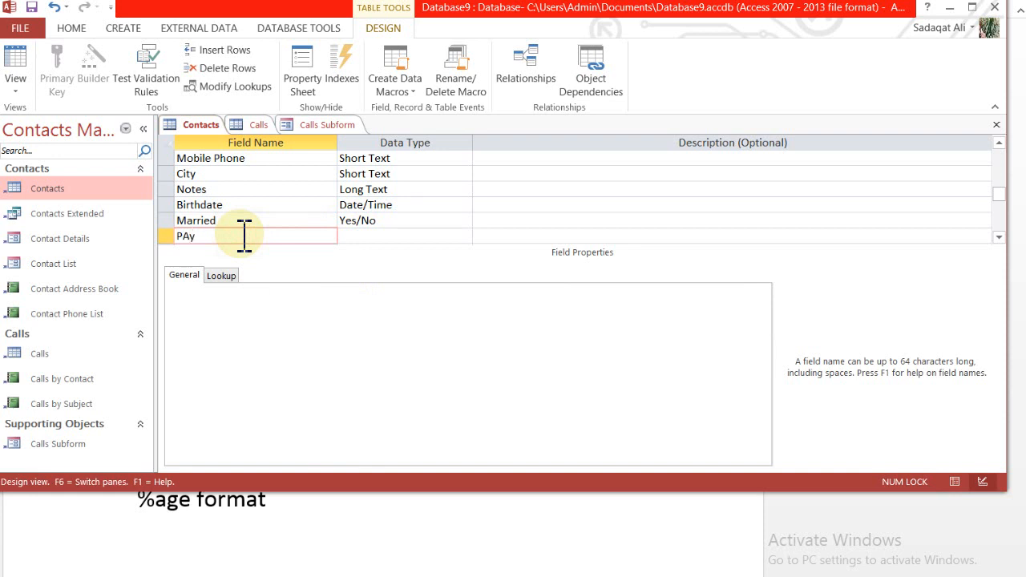
left_click(375, 238)
left_click(464, 237)
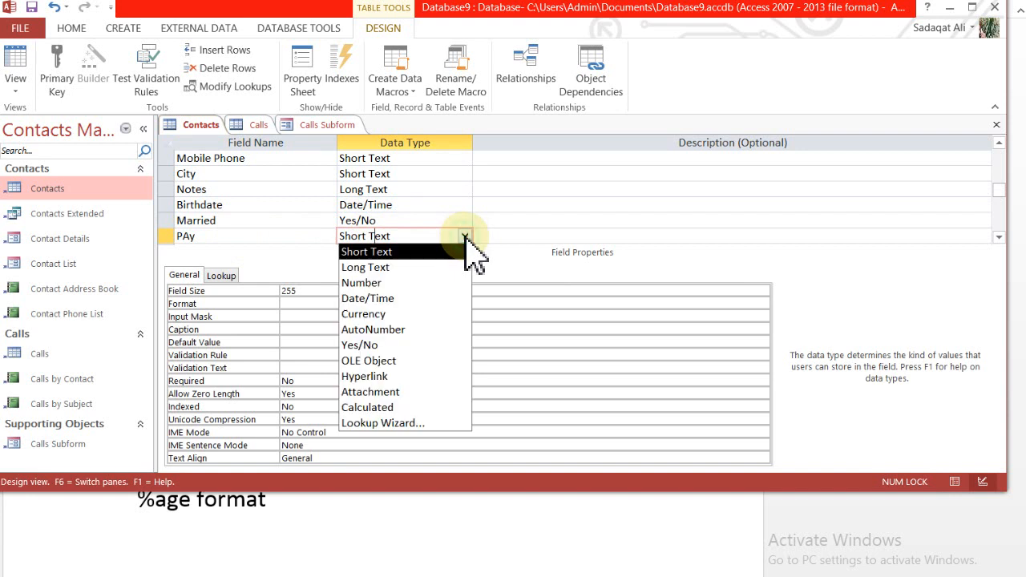
left_click(403, 315)
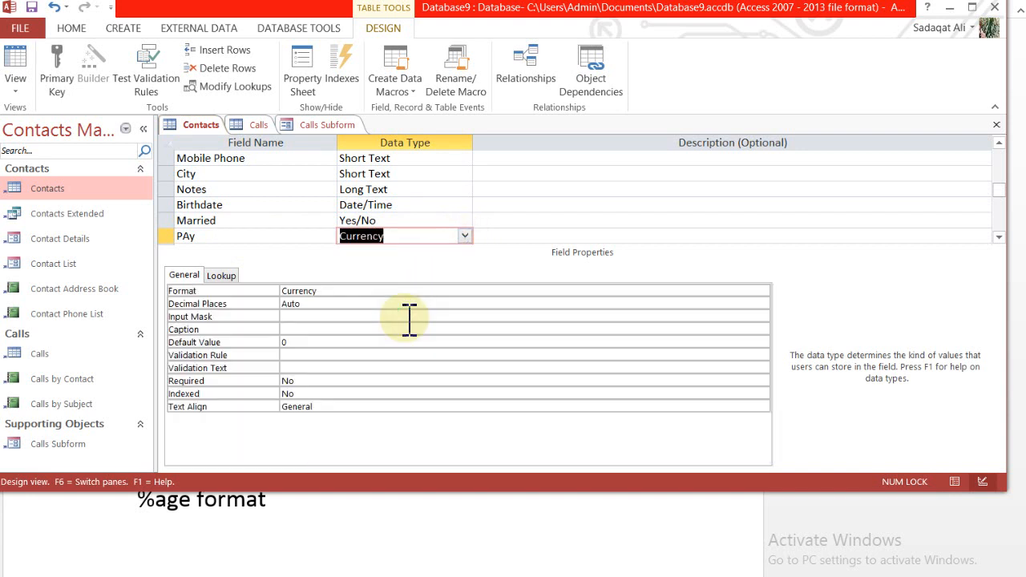
Step: Try General Number as the PAy field's Format and set it back to Currency
left_click(355, 293)
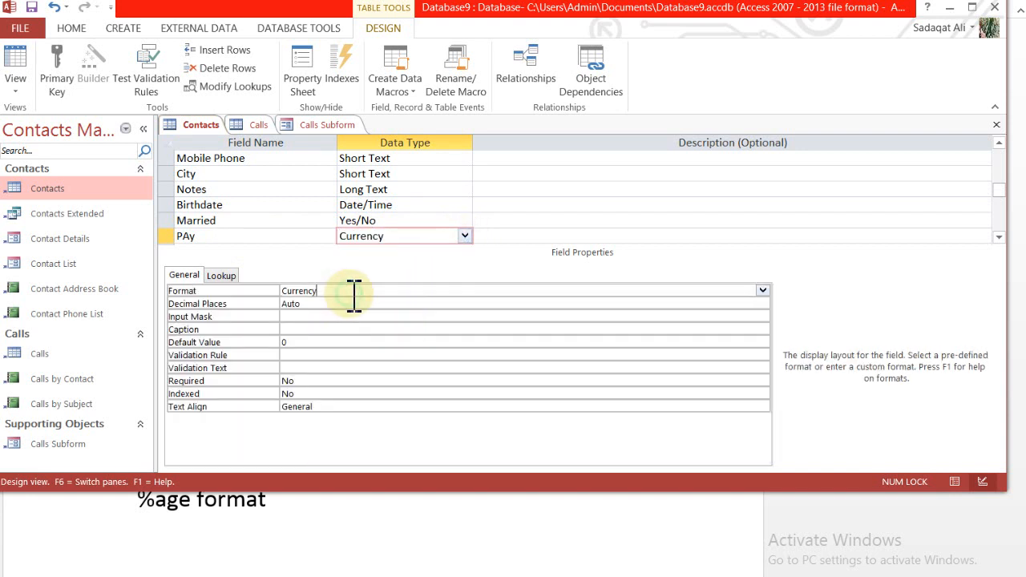
left_click(762, 291)
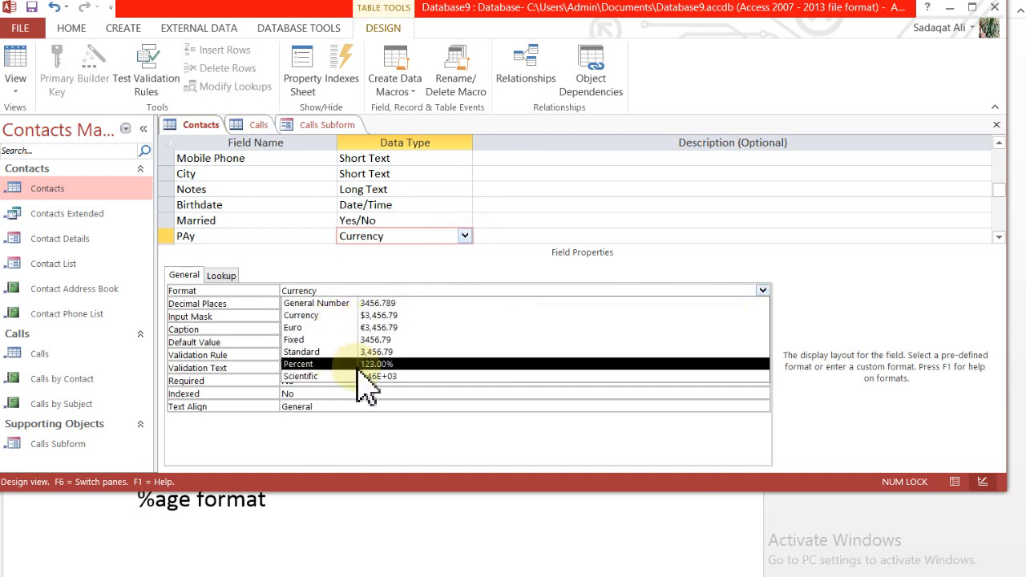
left_click(399, 306)
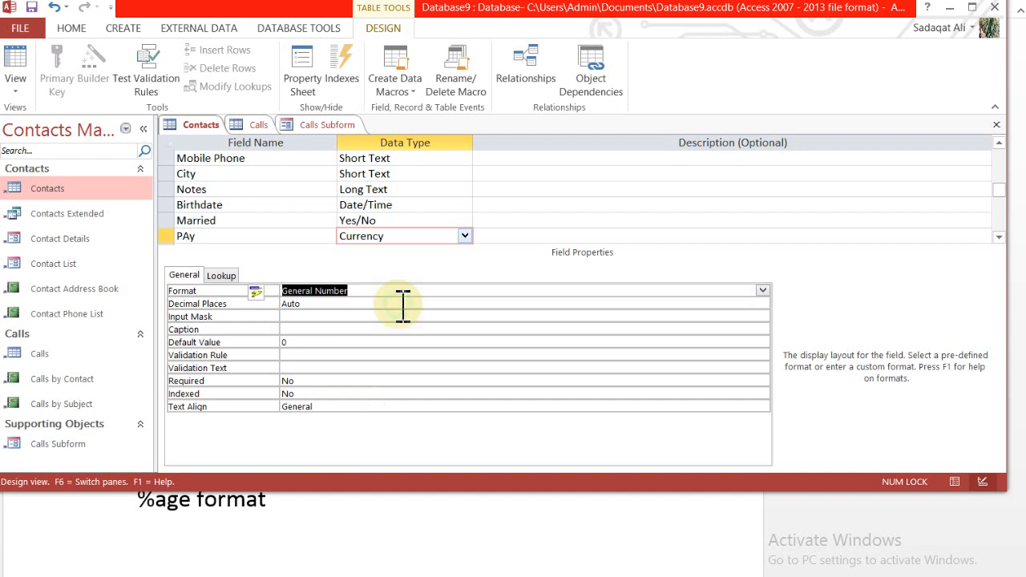
left_click(762, 291)
left_click(453, 313)
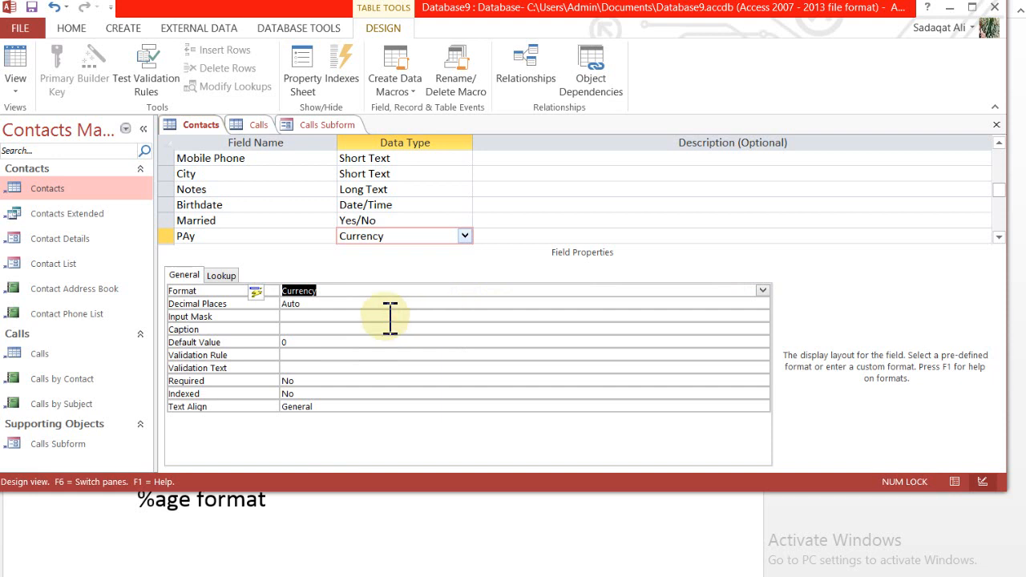
left_click(367, 332)
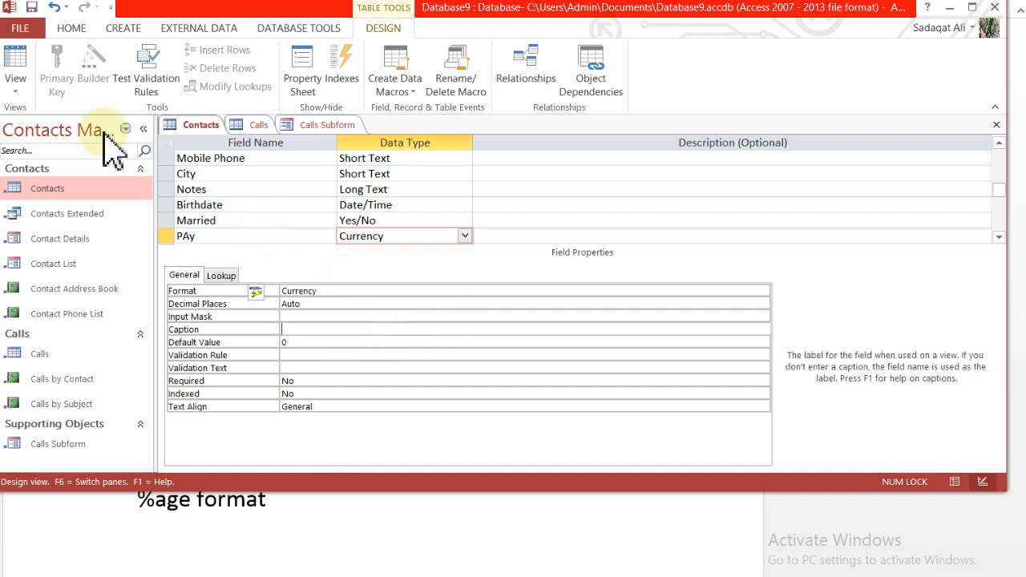
Step: Save the Contacts table design and open the table in Datasheet View
left_click(32, 8)
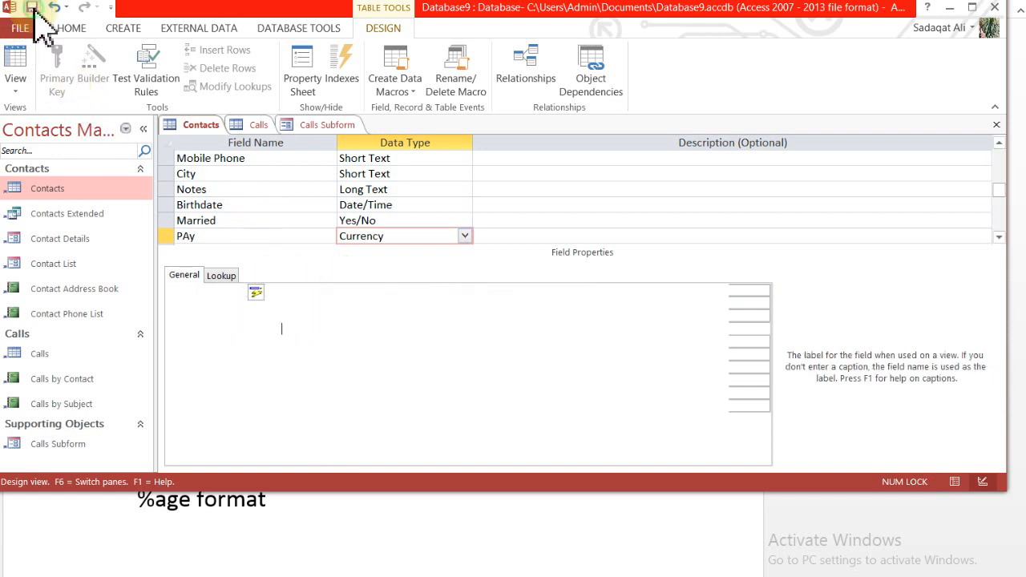
left_click(16, 80)
left_click(55, 120)
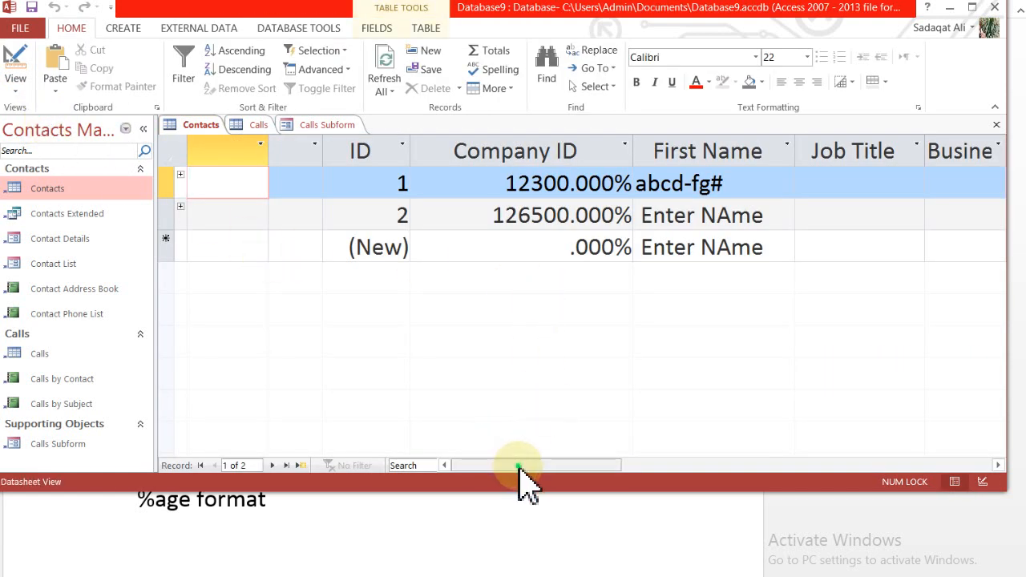
Step: Widen the Married and Birthdate columns of the Contacts datasheet so their full headings fit
left_click_drag(514, 464, 690, 465)
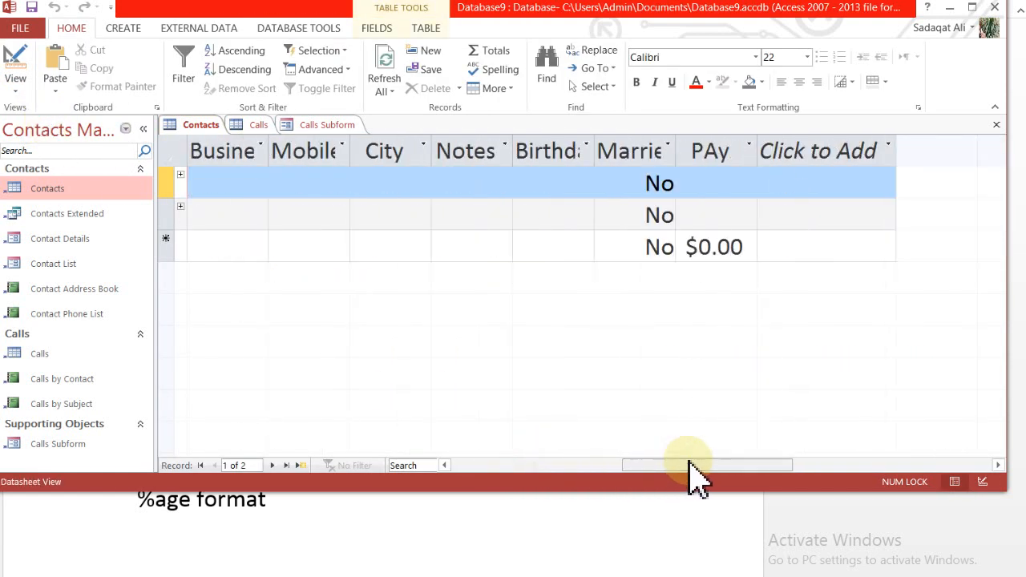
left_click_drag(676, 141, 733, 141)
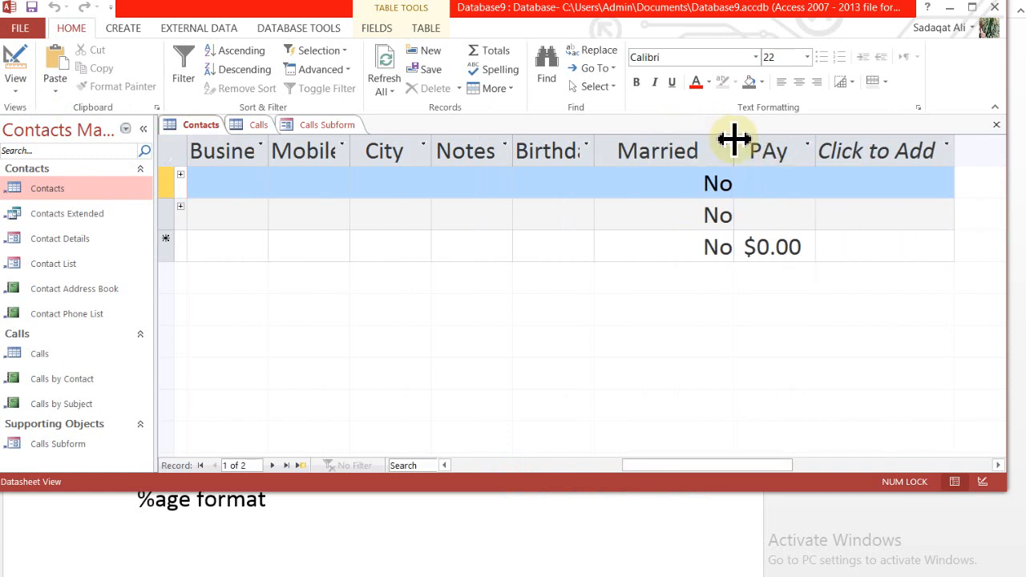
left_click(758, 250)
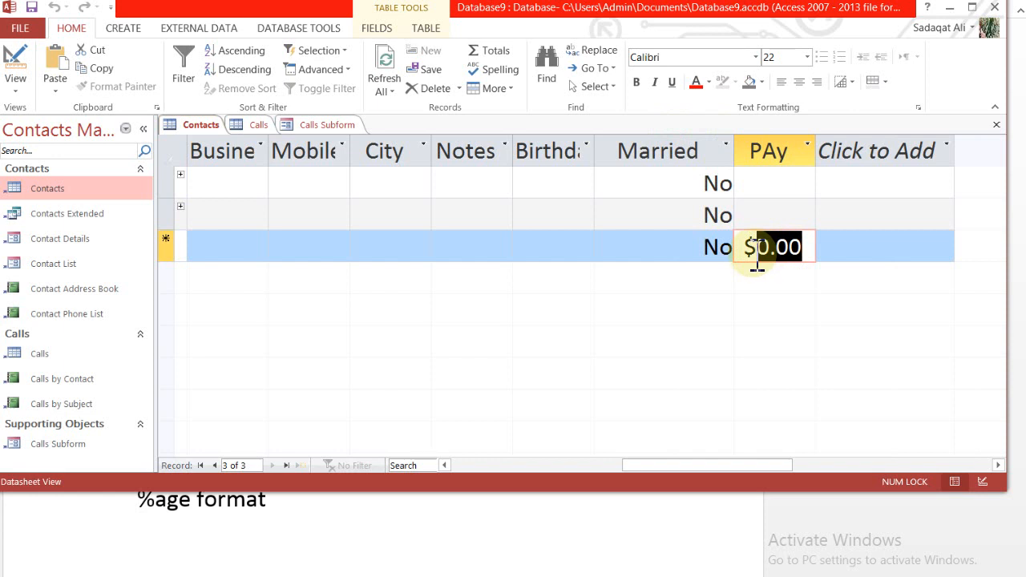
left_click(588, 146)
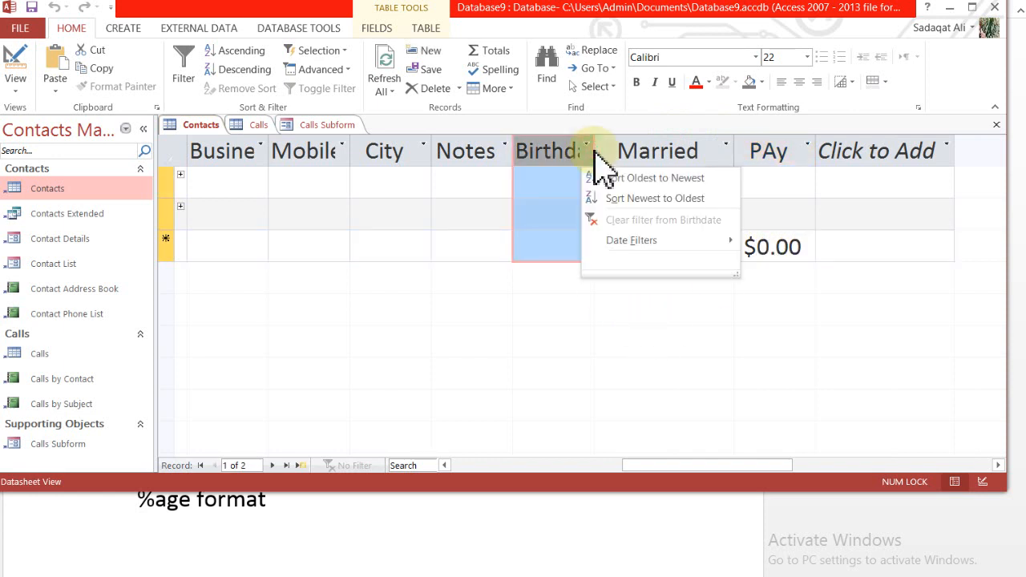
left_click(554, 248)
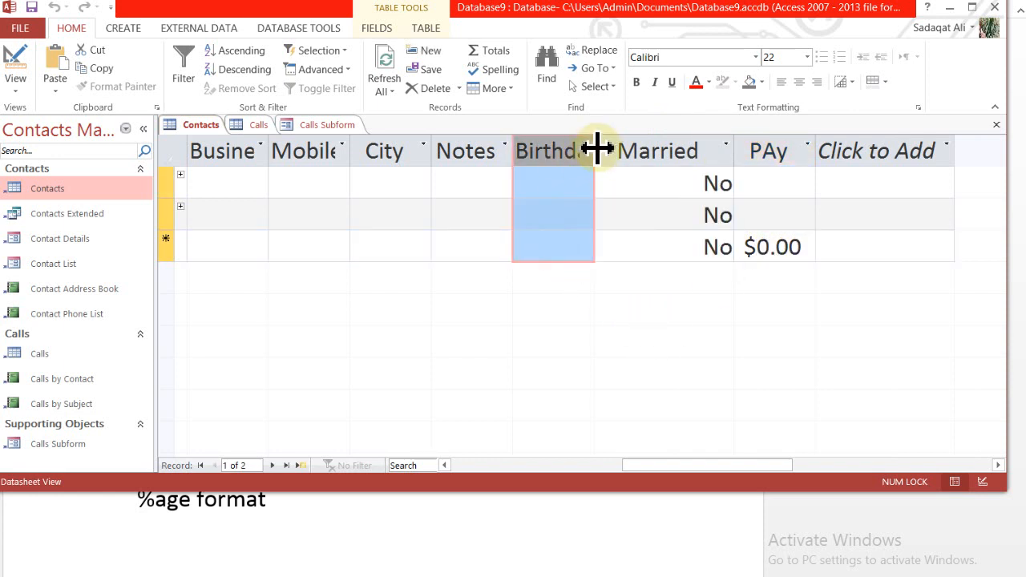
left_click_drag(595, 147, 643, 148)
Step: Fill in the first record's Birthdate with a date from the date picker and commit the record
left_click(588, 210)
left_click(598, 188)
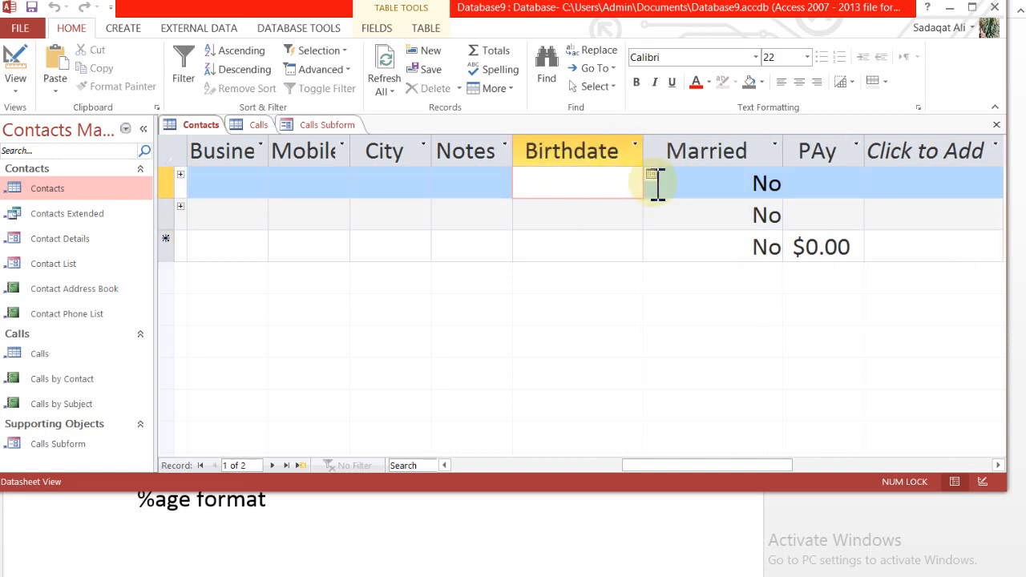
left_click(656, 184)
left_click(594, 176)
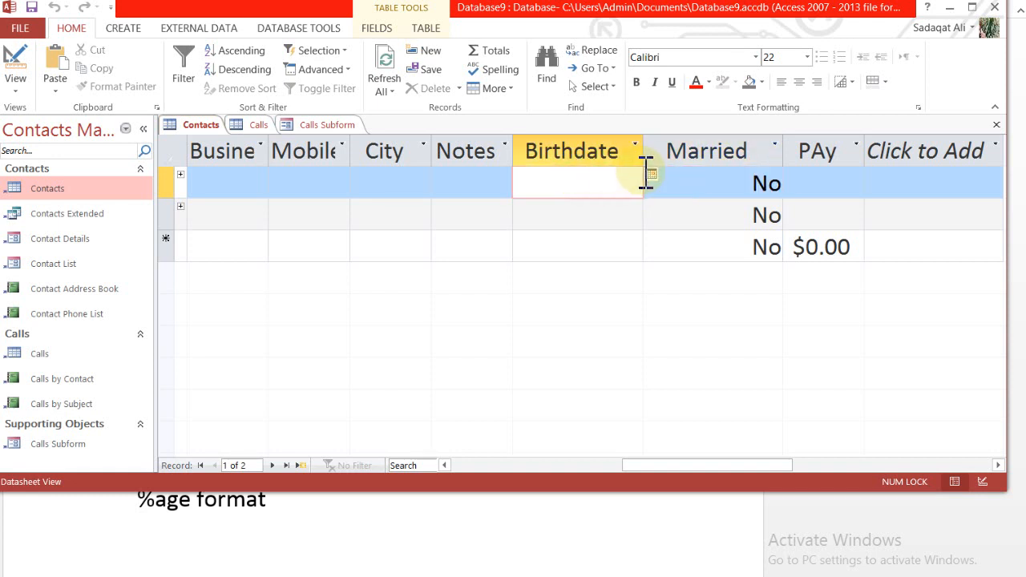
left_click(651, 175)
left_click(606, 257)
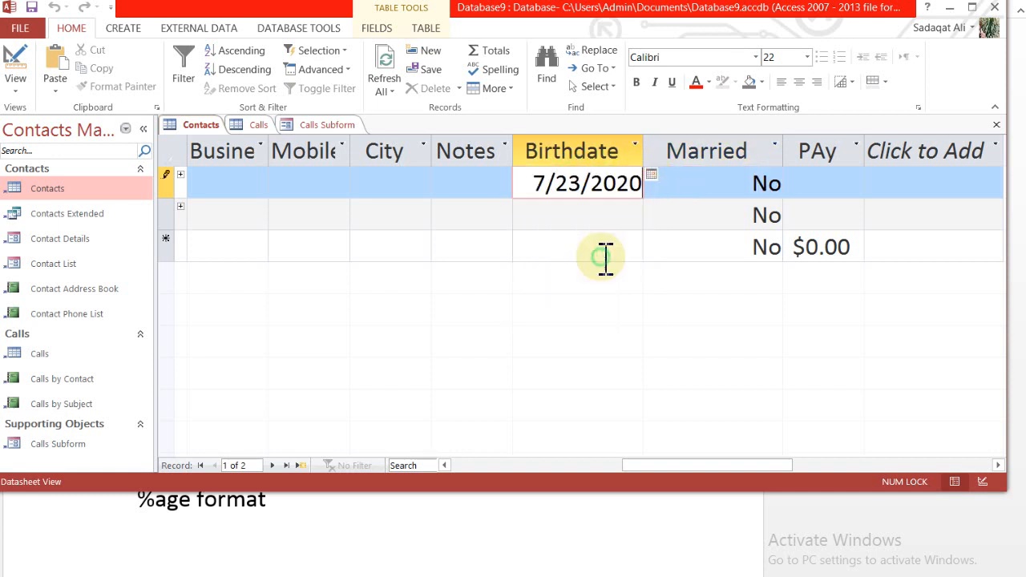
left_click(568, 221)
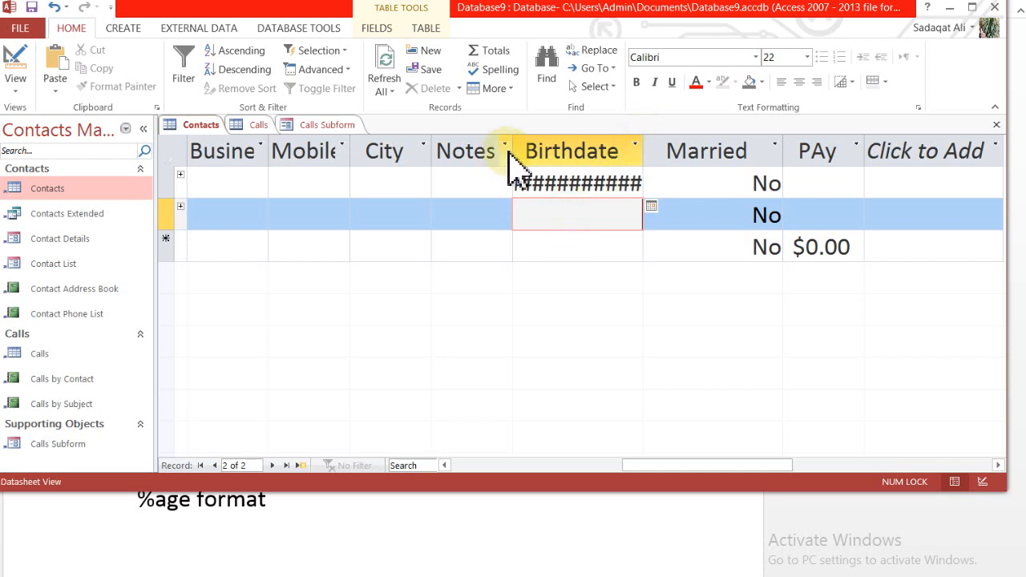
Step: Collapse the Notes column to zero width and widen the Birthdate column to fit its formatted value
left_click_drag(513, 156, 433, 159)
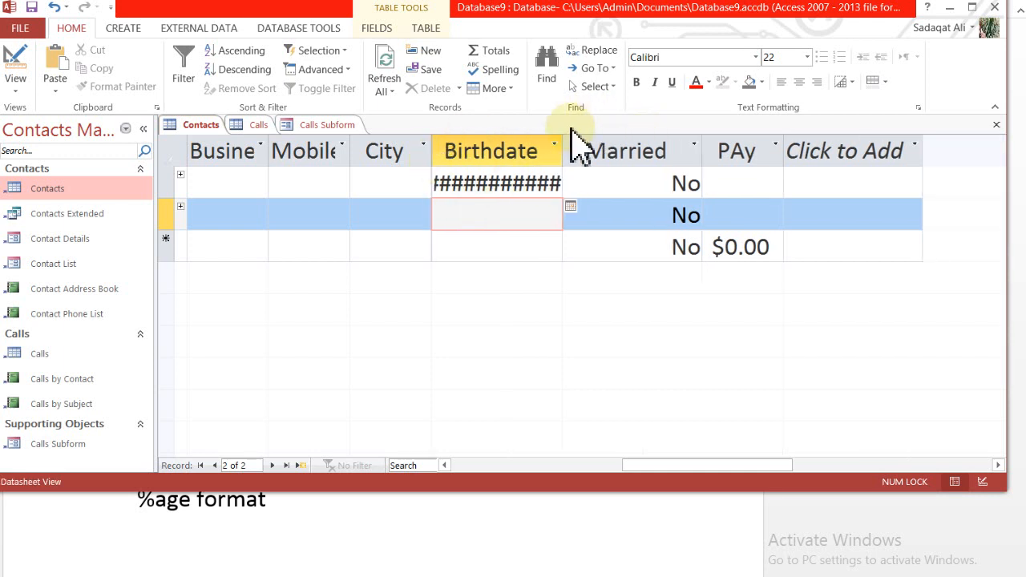
left_click_drag(564, 144, 651, 145)
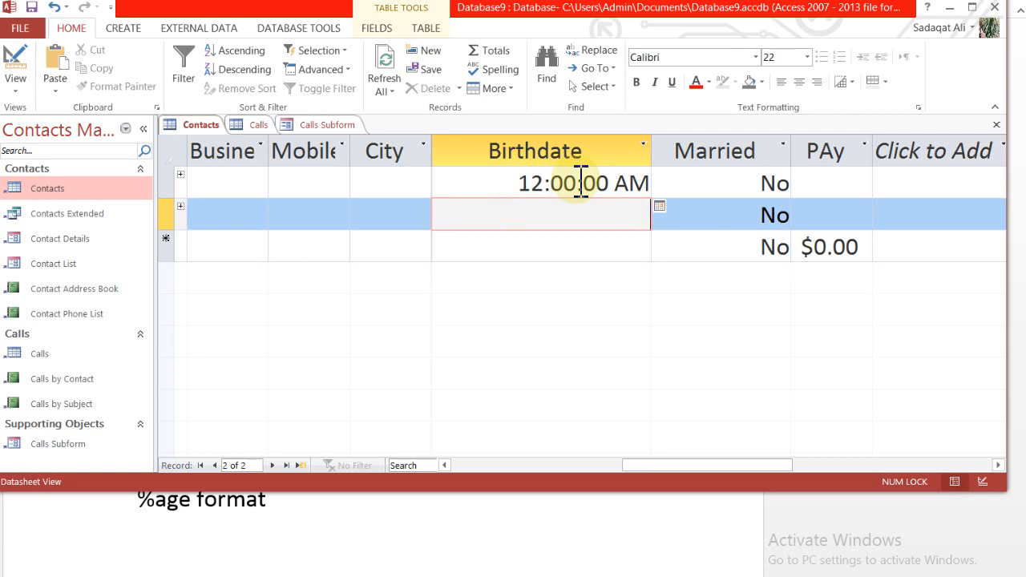
left_click(19, 36)
left_click(21, 33)
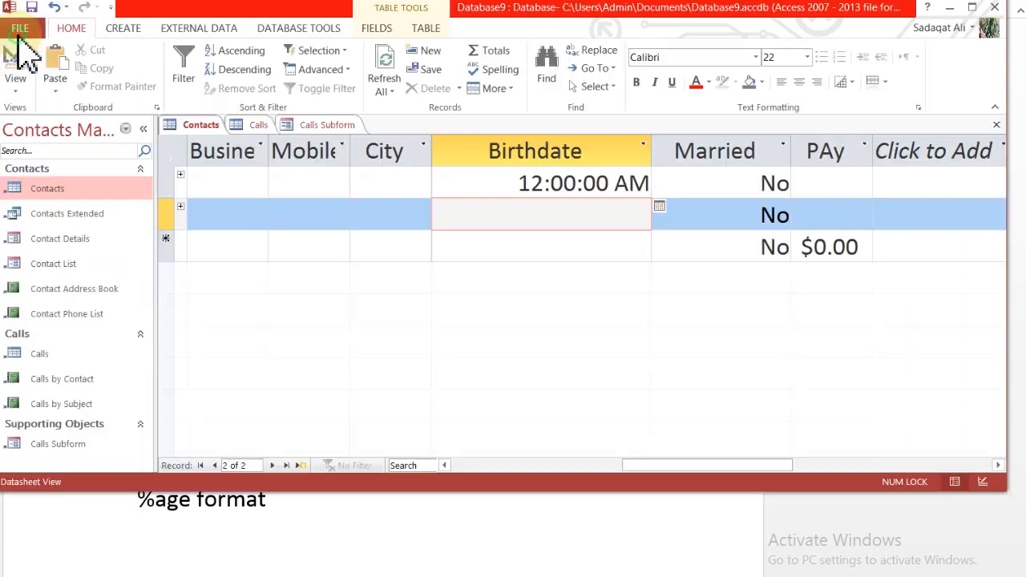
left_click(20, 30)
left_click(22, 29)
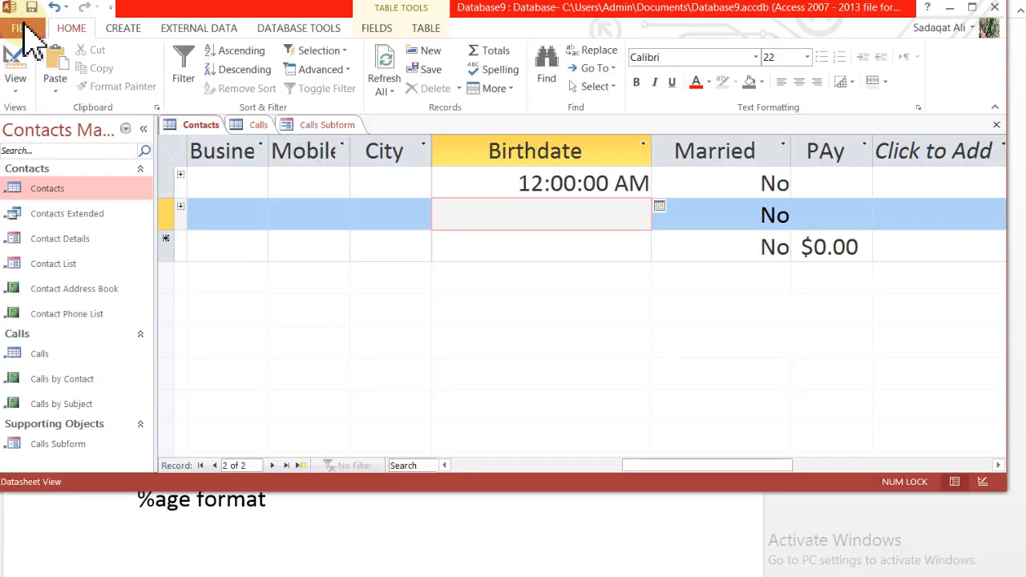